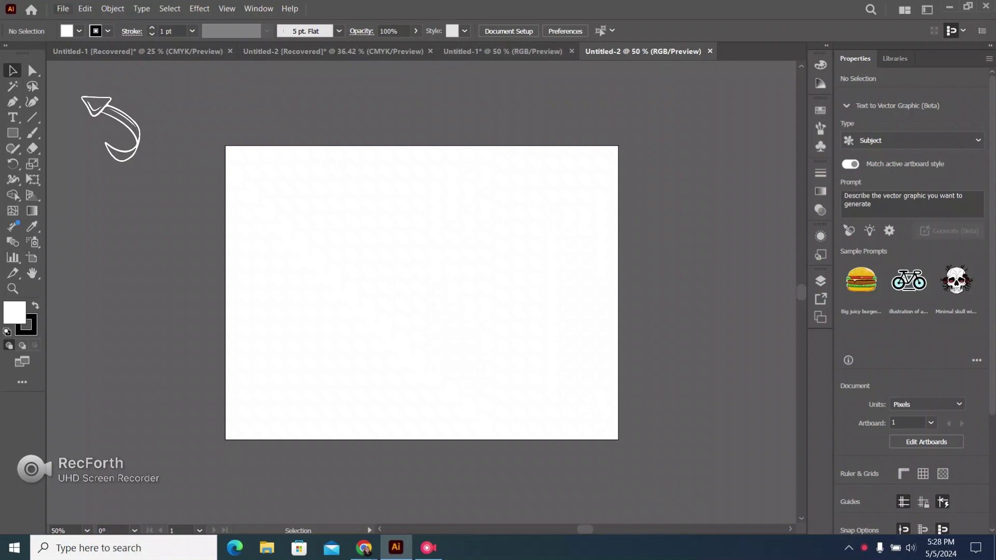
Step: Place the pink bottle image, file (5), on the artboard
{"action": "left_click", "coordinate": [63, 8]}
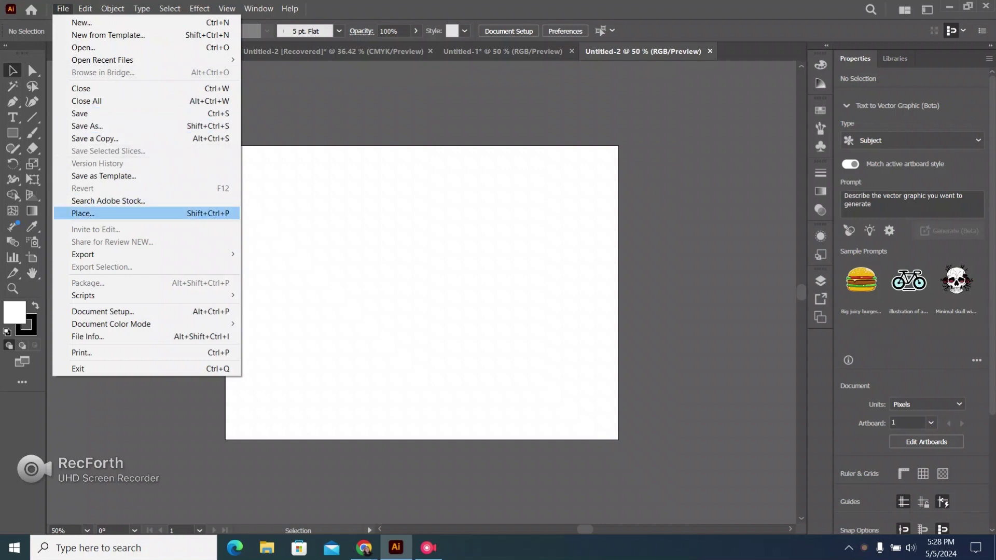
{"action": "key", "text": "Return"}
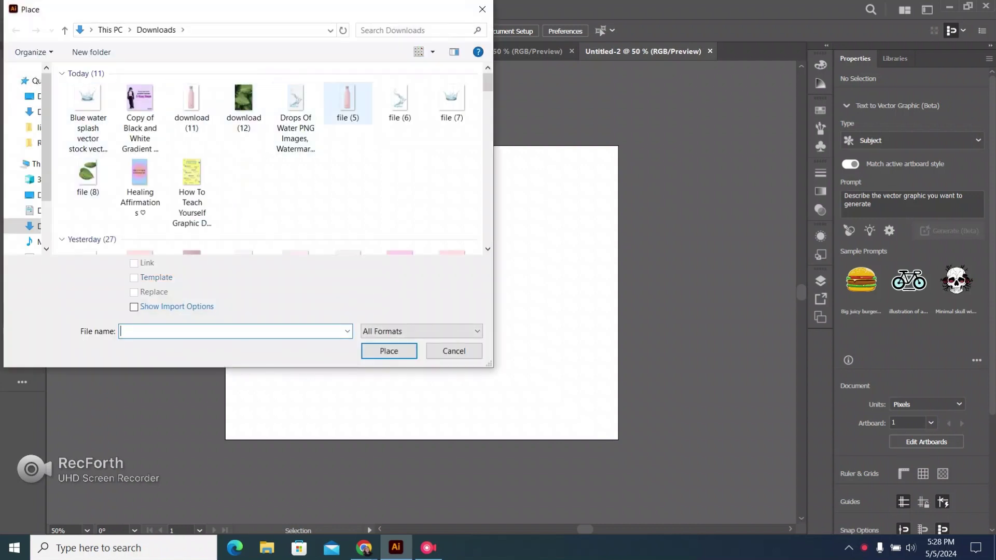
{"action": "left_click", "coordinate": [347, 104]}
{"action": "left_click", "coordinate": [389, 351]}
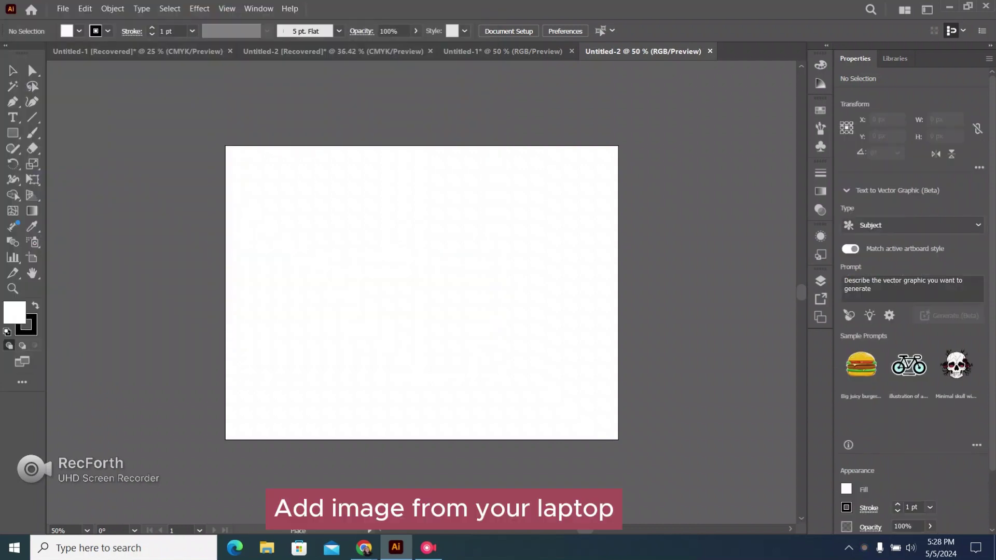
{"action": "left_click", "coordinate": [323, 269]}
Step: Scale the bottle image down to about 281 × 454 px and position it in the left half of the artboard
{"action": "left_click_drag", "start_coordinate": [605, 447], "coordinate": [370, 150]}
{"action": "key", "text": "ctrl+minus"}
{"action": "key", "text": "ctrl+minus"}
{"action": "key", "text": "ctrl+minus"}
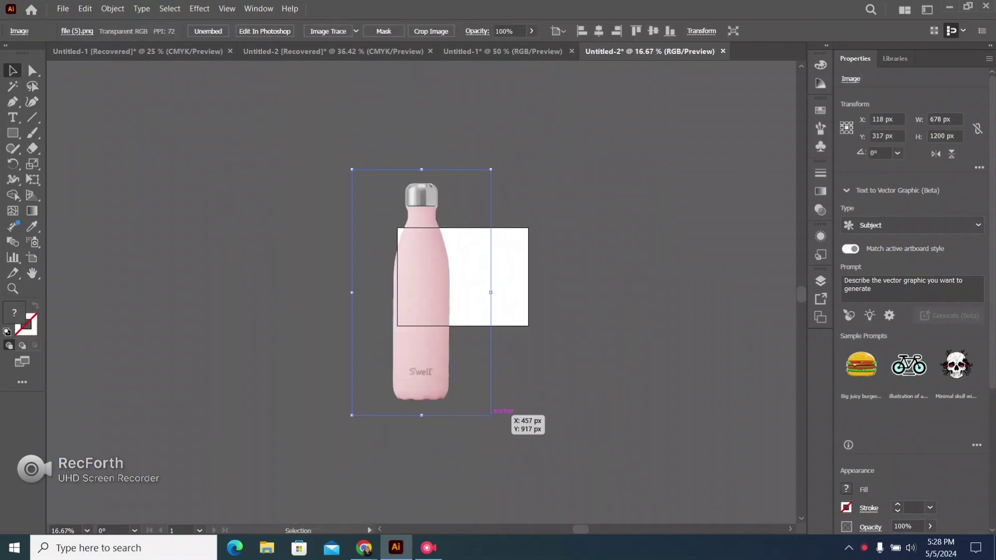
{"action": "left_click_drag", "start_coordinate": [490, 415], "coordinate": [410, 263]}
{"action": "left_click_drag", "start_coordinate": [376, 243], "coordinate": [399, 328]}
{"action": "key", "text": "ctrl+plus"}
{"action": "key", "text": "ctrl+plus"}
{"action": "key", "text": "ctrl+plus"}
Step: Place the water splash image, file (6), beside the bottle
{"action": "left_click", "coordinate": [63, 9]}
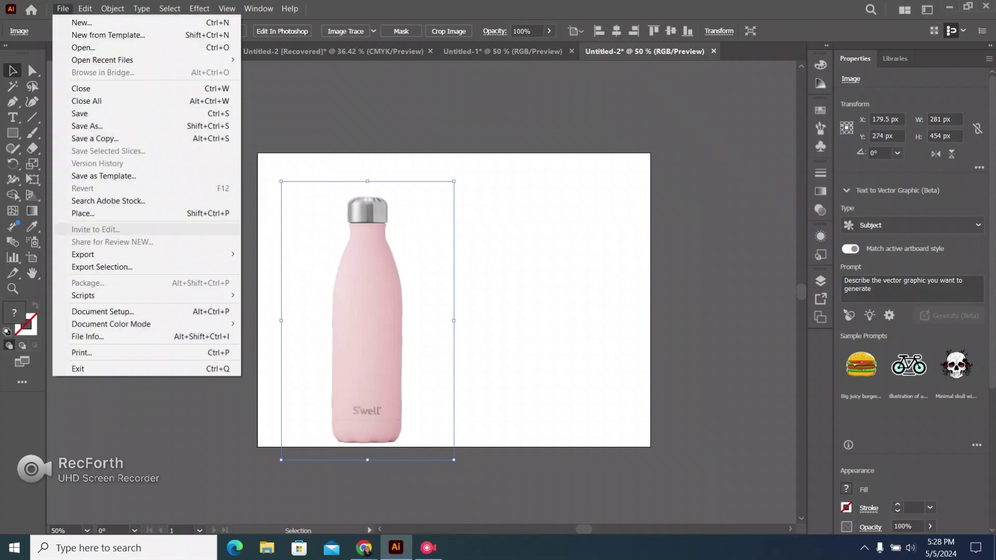
{"action": "left_click", "coordinate": [83, 213]}
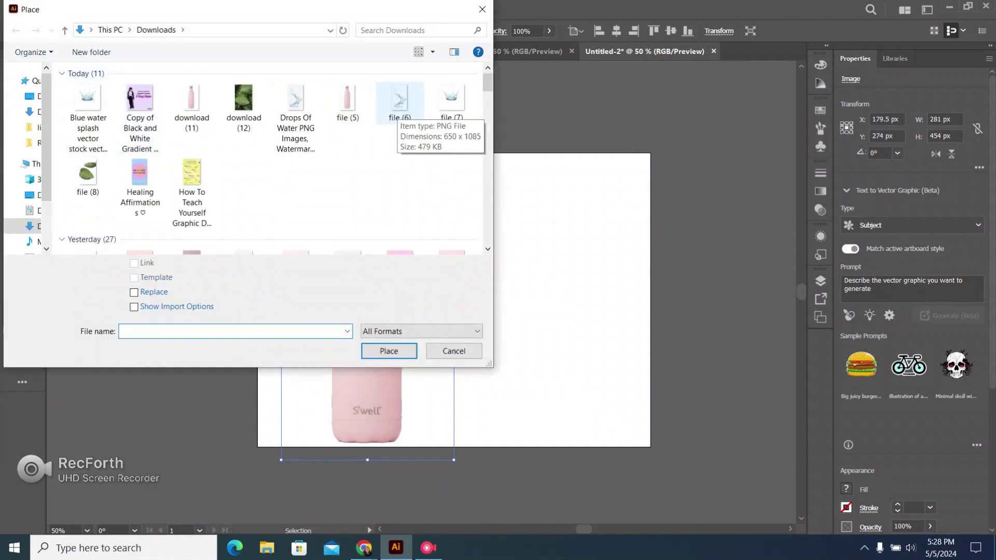
{"action": "left_click", "coordinate": [399, 103]}
{"action": "left_click", "coordinate": [389, 351]}
{"action": "left_click", "coordinate": [476, 220]}
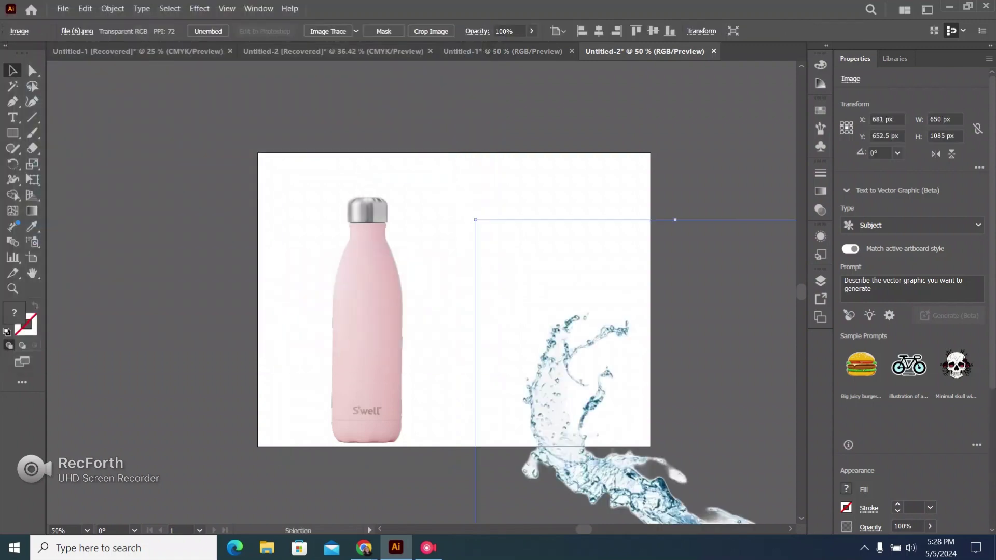
Step: Scale the water splash image down to about 271 × 333 px and position it to the right of the bottle
{"action": "key", "text": "ctrl+minus"}
{"action": "key", "text": "ctrl+minus"}
{"action": "key", "text": "ctrl+minus"}
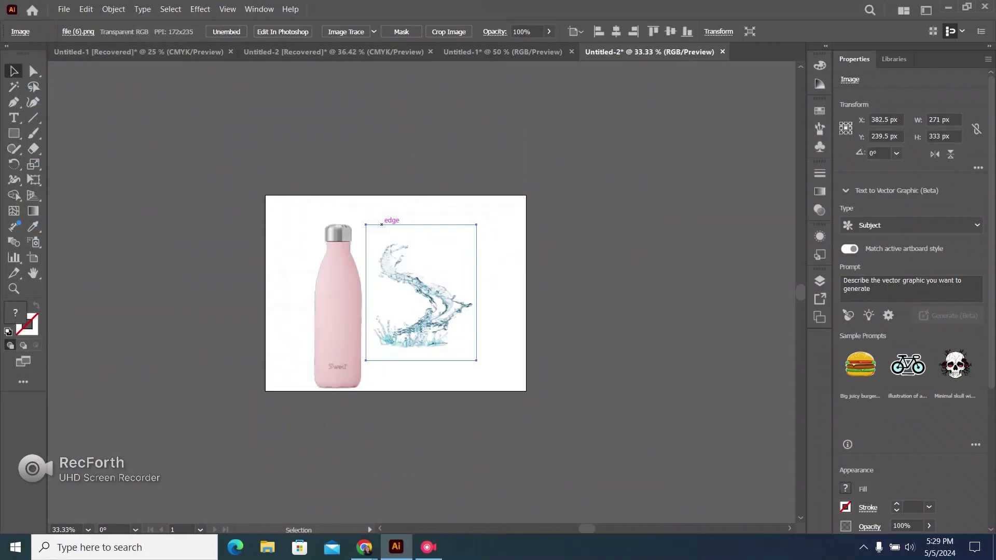
{"action": "key", "text": "ctrl+plus"}
{"action": "key", "text": "ctrl+plus"}
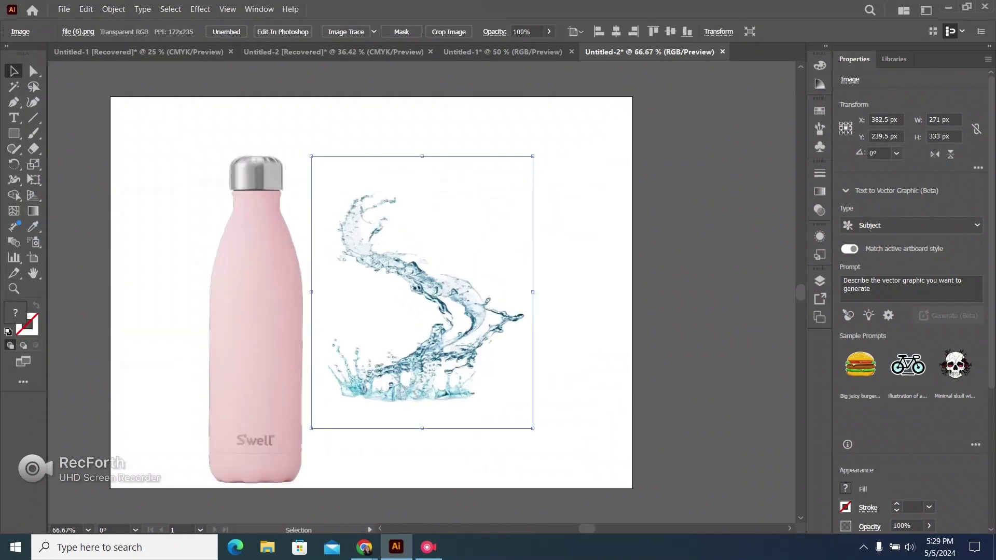
{"action": "scroll", "coordinate": [422, 292], "scroll_direction": "left", "scroll_amount": 6}
{"action": "scroll", "coordinate": [422, 292], "scroll_direction": "right", "scroll_amount": 5}
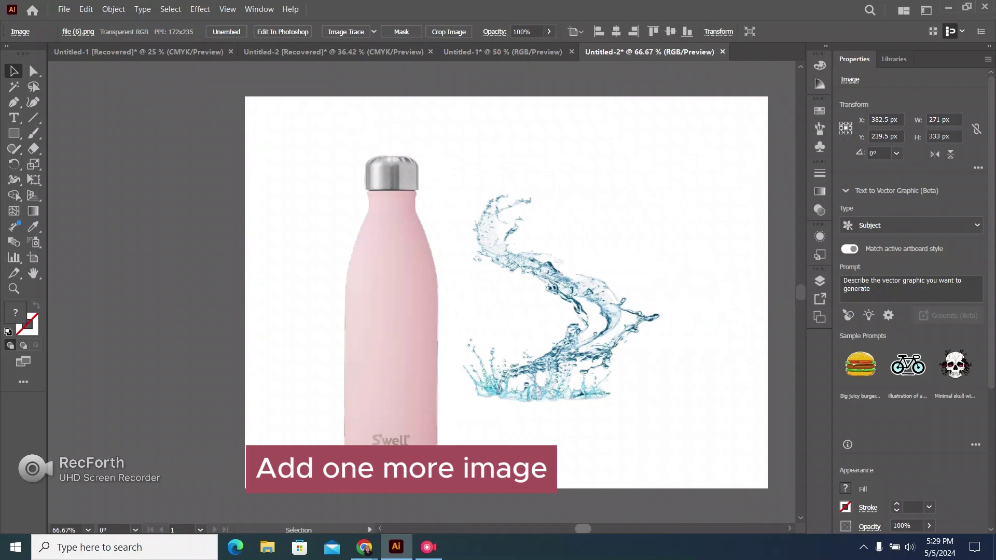
Step: Rearrange the images with the splash left of the bottle, and enlarge the splash to about 282 × 430 px
{"action": "left_click_drag", "start_coordinate": [466, 293], "coordinate": [275, 331]}
{"action": "left_click_drag", "start_coordinate": [327, 191], "coordinate": [486, 187]}
{"action": "left_click_drag", "start_coordinate": [274, 196], "coordinate": [274, 136]}
{"action": "left_click_drag", "start_coordinate": [297, 265], "coordinate": [310, 305]}
{"action": "left_click_drag", "start_coordinate": [398, 180], "coordinate": [408, 161]}
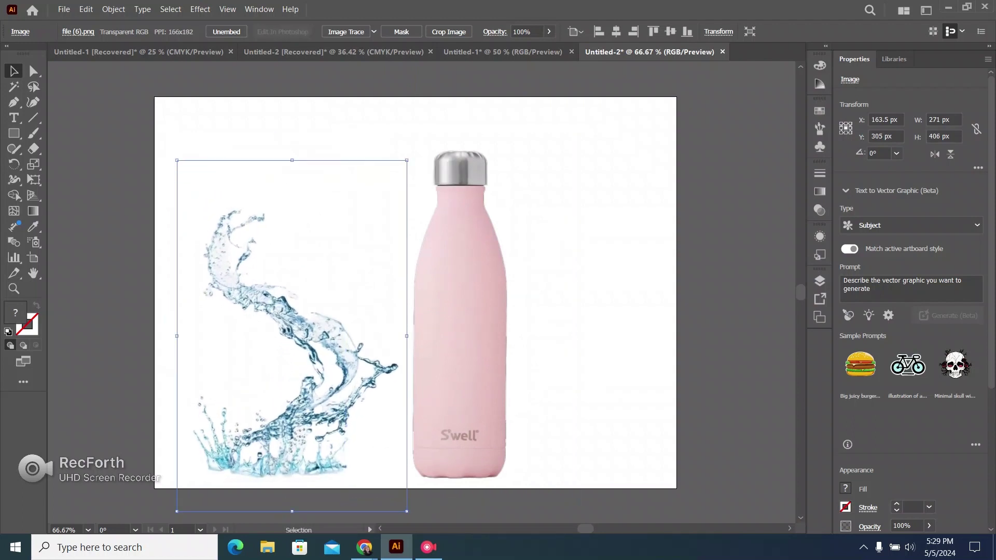
{"action": "left_click_drag", "start_coordinate": [274, 288], "coordinate": [270, 297]}
Step: Move the bottle over the center of the water splash and bring it to the front
{"action": "left_click_drag", "start_coordinate": [436, 284], "coordinate": [266, 290]}
{"action": "right_click", "coordinate": [266, 289]}
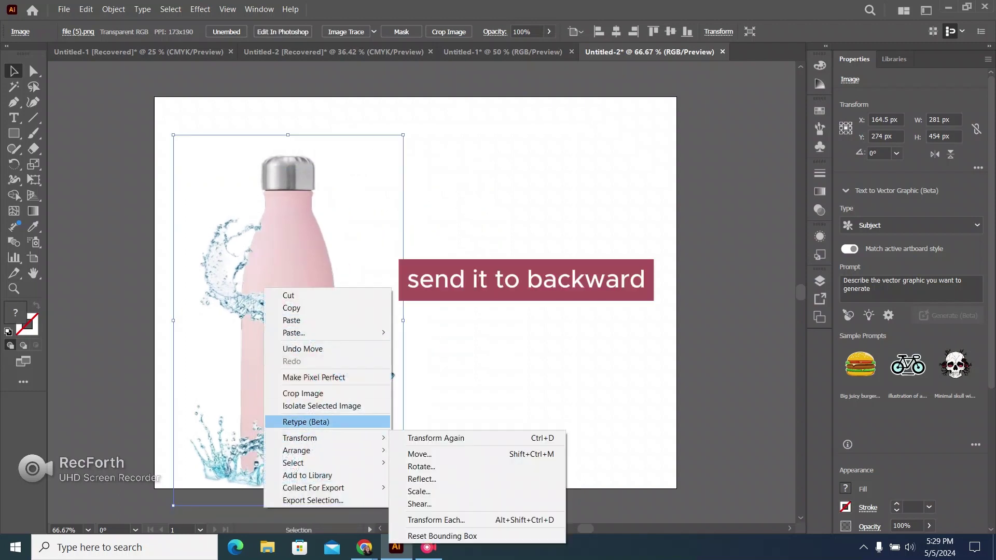
{"action": "mouse_move", "coordinate": [311, 451]}
{"action": "left_click", "coordinate": [431, 451]}
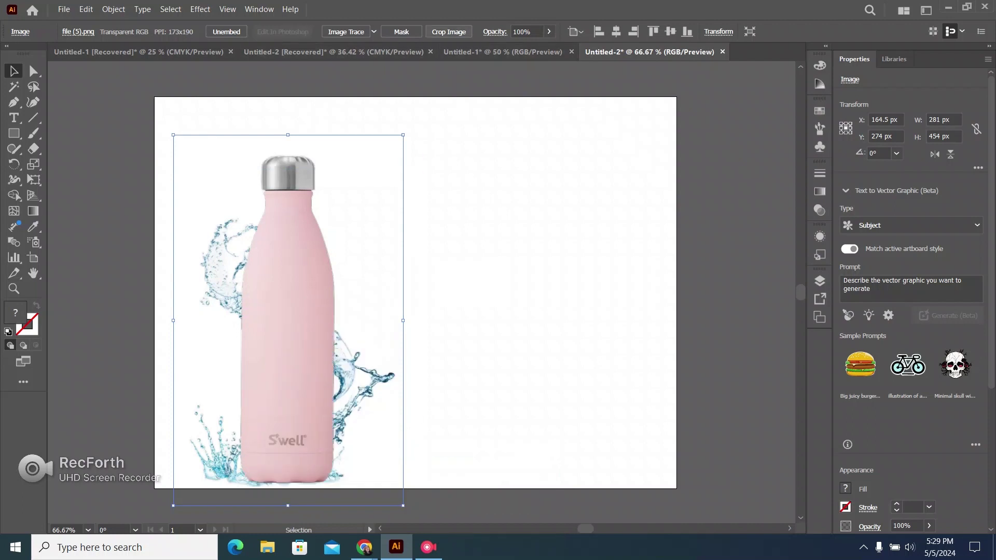
Step: Crop the bottle image close around the bottle, to about 159 × 434 px
{"action": "left_click", "coordinate": [449, 31]}
{"action": "scroll", "coordinate": [421, 290], "scroll_direction": "down", "scroll_amount": 3}
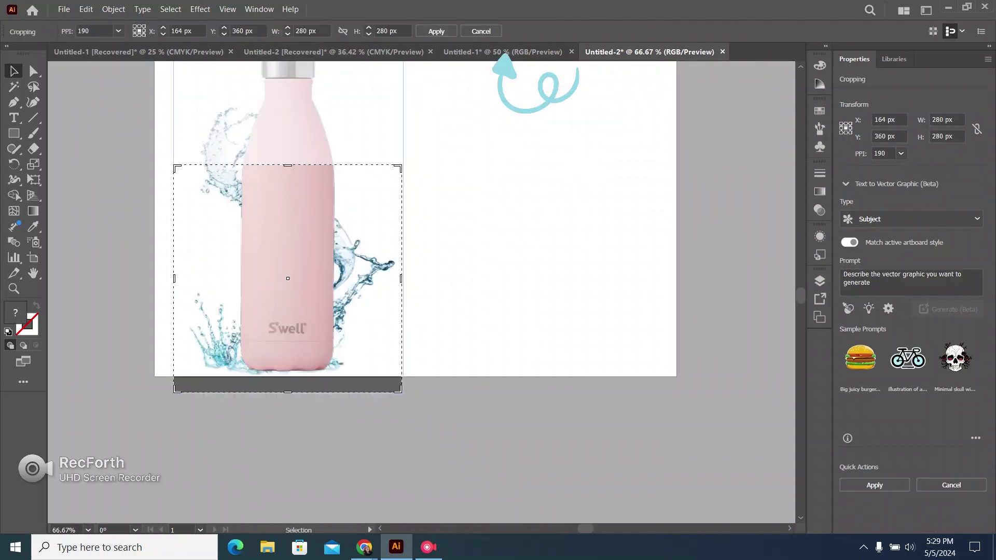
{"action": "left_click_drag", "start_coordinate": [287, 393], "coordinate": [287, 378]}
{"action": "left_click_drag", "start_coordinate": [401, 272], "coordinate": [353, 272]}
{"action": "left_click_drag", "start_coordinate": [174, 271], "coordinate": [224, 272]}
{"action": "scroll", "coordinate": [421, 291], "scroll_direction": "up", "scroll_amount": 3}
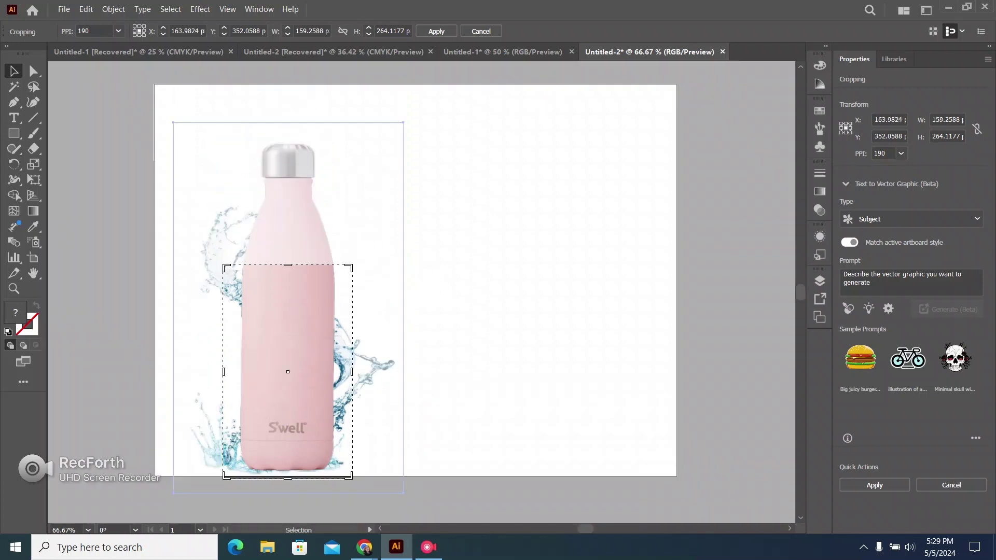
{"action": "left_click_drag", "start_coordinate": [288, 266], "coordinate": [287, 127]}
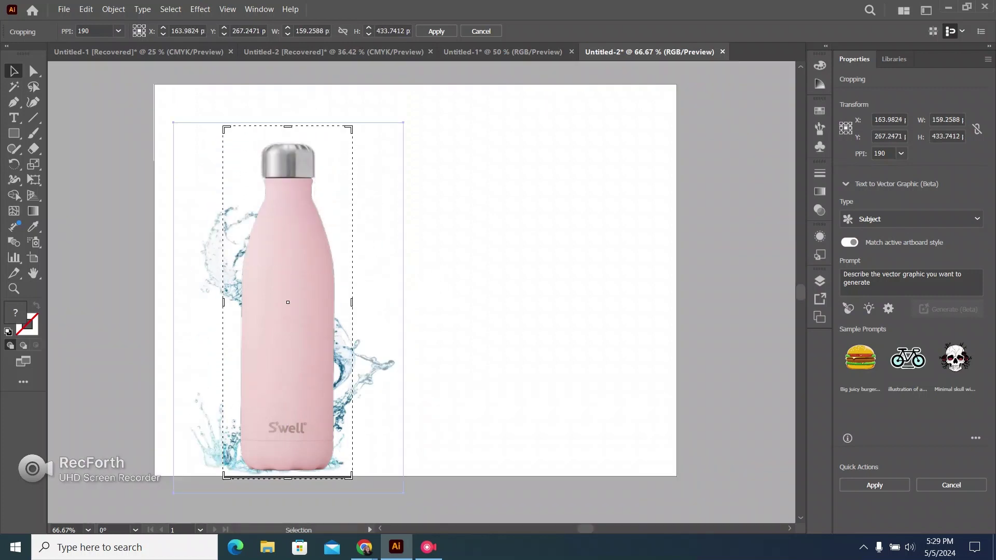
{"action": "left_click", "coordinate": [436, 31]}
{"action": "left_click", "coordinate": [448, 208]}
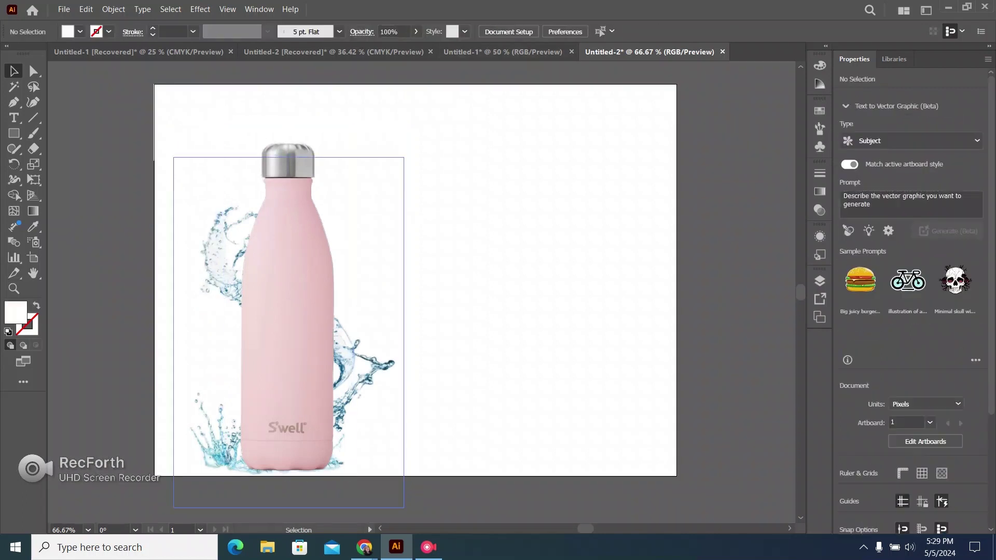
Step: Shift the bottle slightly left over the splash and crop the splash image to about 274 × 415 px
{"action": "left_click_drag", "start_coordinate": [303, 223], "coordinate": [294, 223]}
{"action": "left_click_drag", "start_coordinate": [283, 302], "coordinate": [282, 302]}
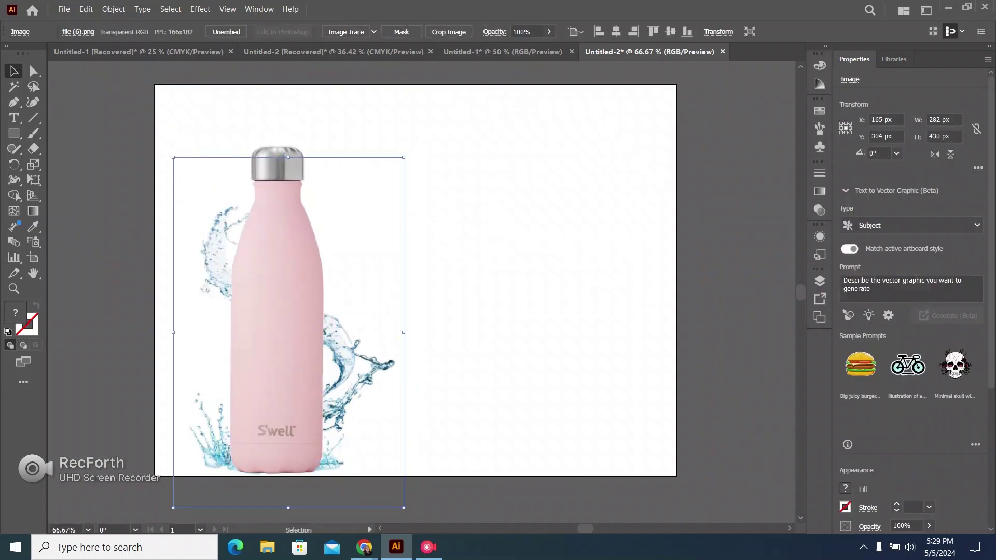
{"action": "left_click", "coordinate": [449, 32]}
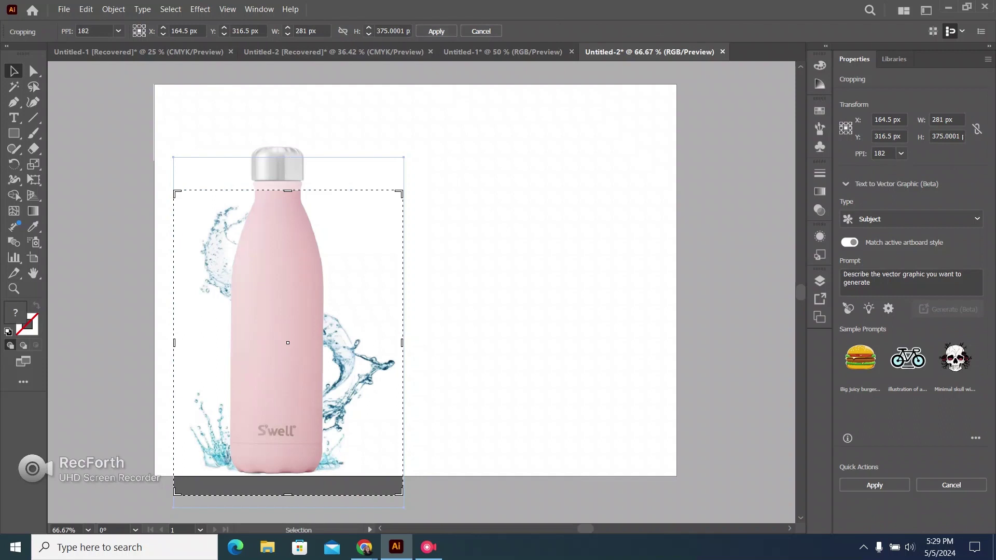
{"action": "scroll", "coordinate": [421, 293], "scroll_direction": "down", "scroll_amount": 4}
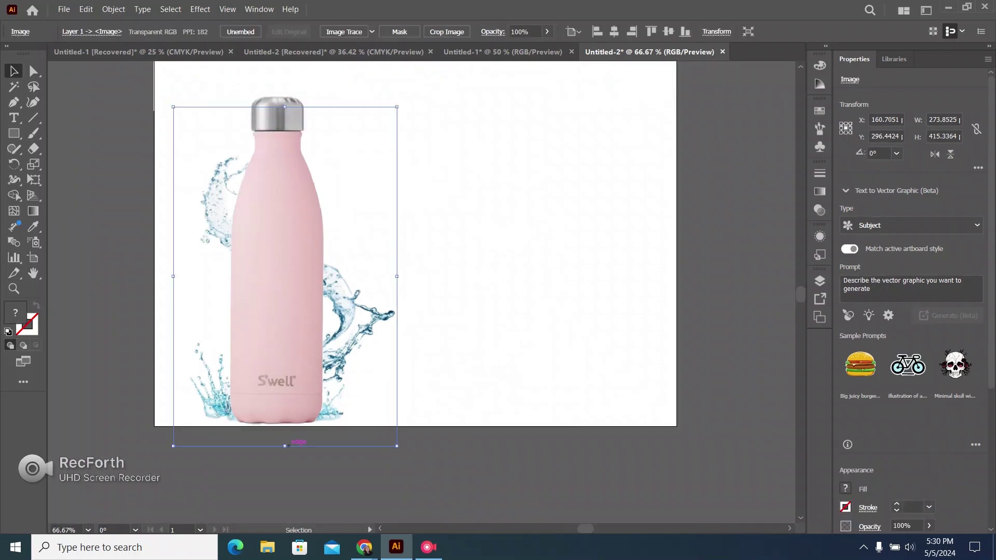
Step: Shorten the splash image to about 405 px high and move it slightly down and left behind the bottle
{"action": "left_click_drag", "start_coordinate": [285, 446], "coordinate": [285, 438]}
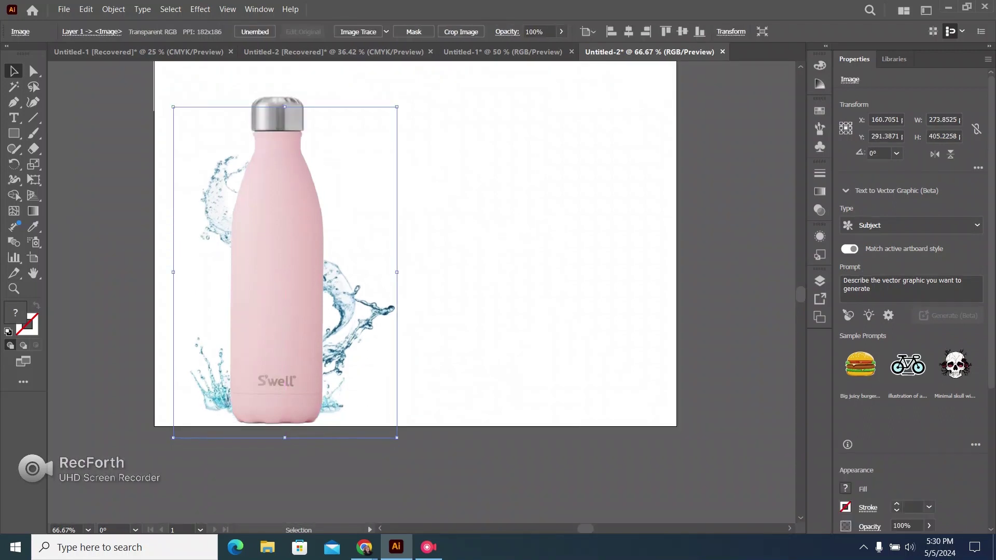
{"action": "left_click_drag", "start_coordinate": [367, 323], "coordinate": [363, 330]}
{"action": "key", "text": "Down"}
{"action": "key", "text": "Down"}
{"action": "key", "text": "Down"}
{"action": "key", "text": "Down"}
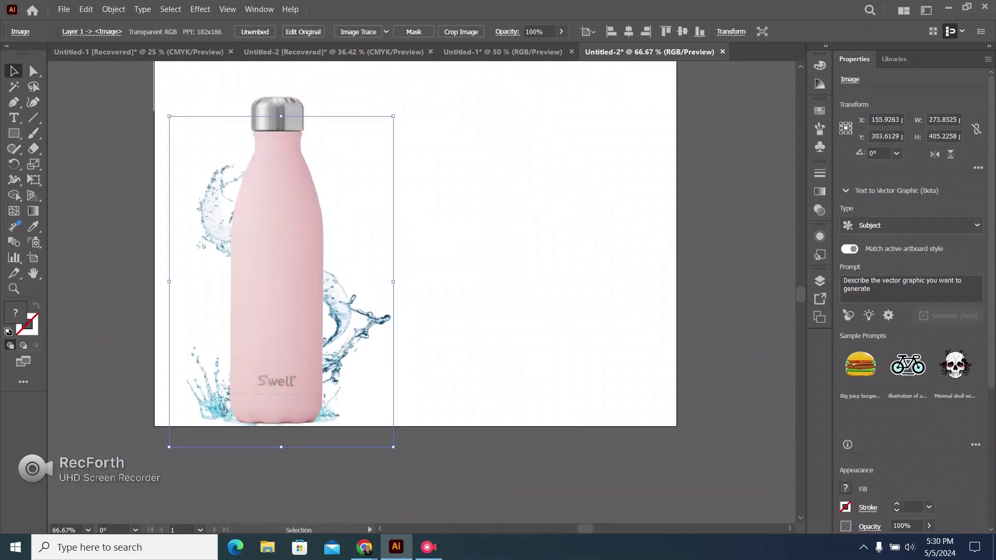
Step: Stretch the splash image upward and sideways to about 286 × 444 px
{"action": "left_click", "coordinate": [282, 112]}
{"action": "left_click", "coordinate": [282, 118]}
{"action": "left_click_drag", "start_coordinate": [282, 116], "coordinate": [282, 84]}
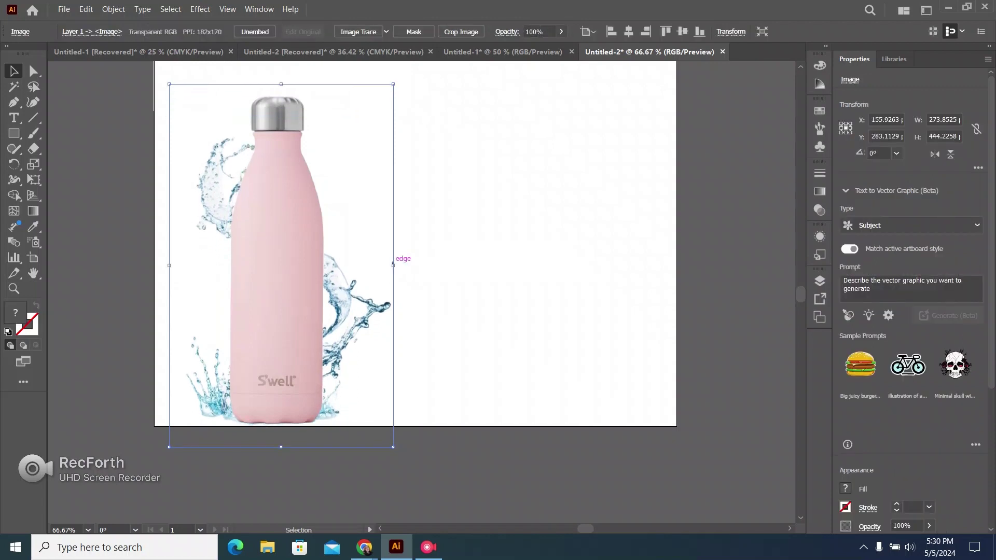
{"action": "left_click_drag", "start_coordinate": [392, 264], "coordinate": [403, 265]}
{"action": "key", "text": "ctrl+minus"}
{"action": "key", "text": "ctrl+shift+a"}
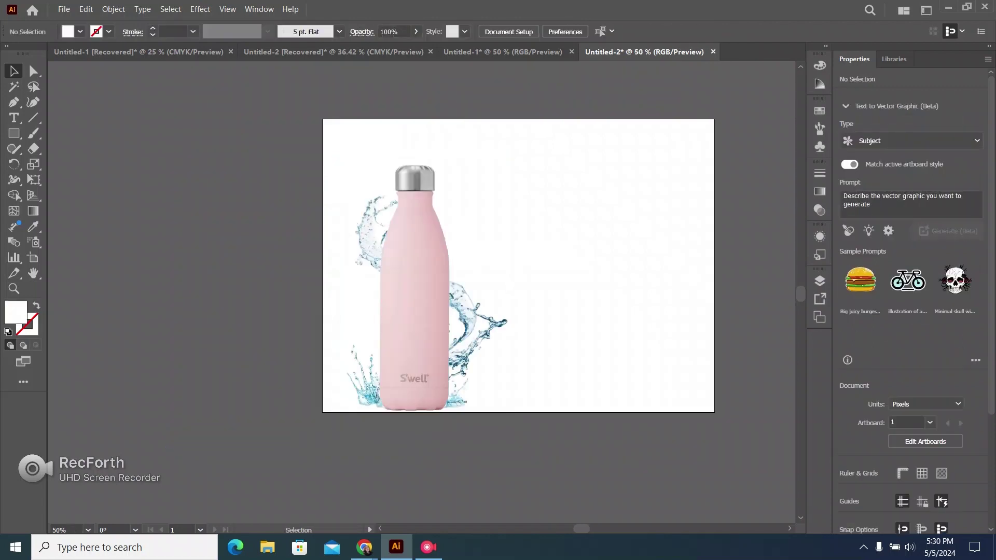
Step: Nudge the splash image slightly down and well to the left behind the bottle, and enlarge it toward the upper right
{"action": "left_click", "coordinate": [495, 291]}
{"action": "key", "text": "Down"}
{"action": "key", "text": "Down"}
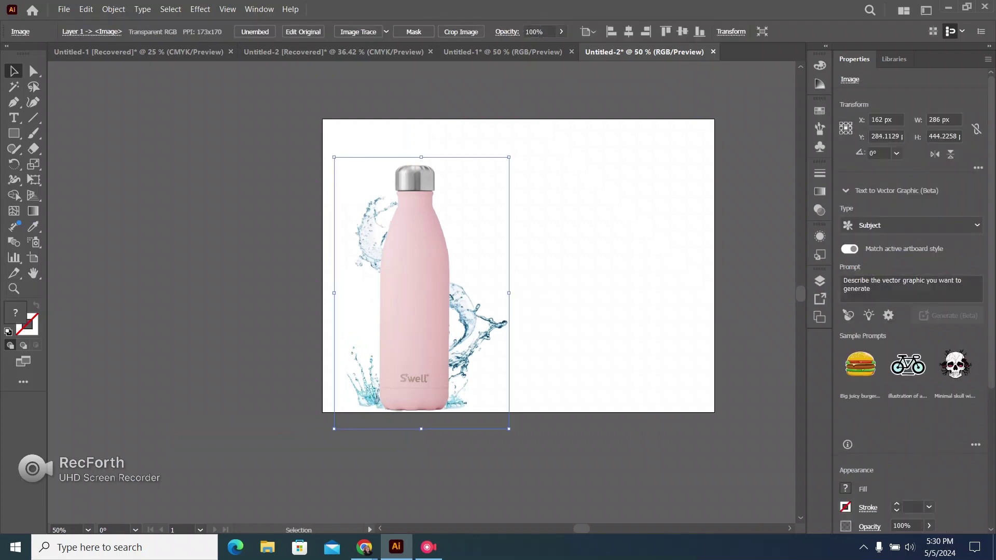
{"action": "key", "text": "Left"}
{"action": "key", "text": "Left"}
{"action": "key", "text": "Left"}
{"action": "key", "text": "Left"}
{"action": "key", "text": "Left"}
{"action": "key", "text": "Left"}
{"action": "key", "text": "Left"}
{"action": "key", "text": "Left"}
{"action": "key", "text": "Left"}
{"action": "key", "text": "Left"}
{"action": "key", "text": "Left"}
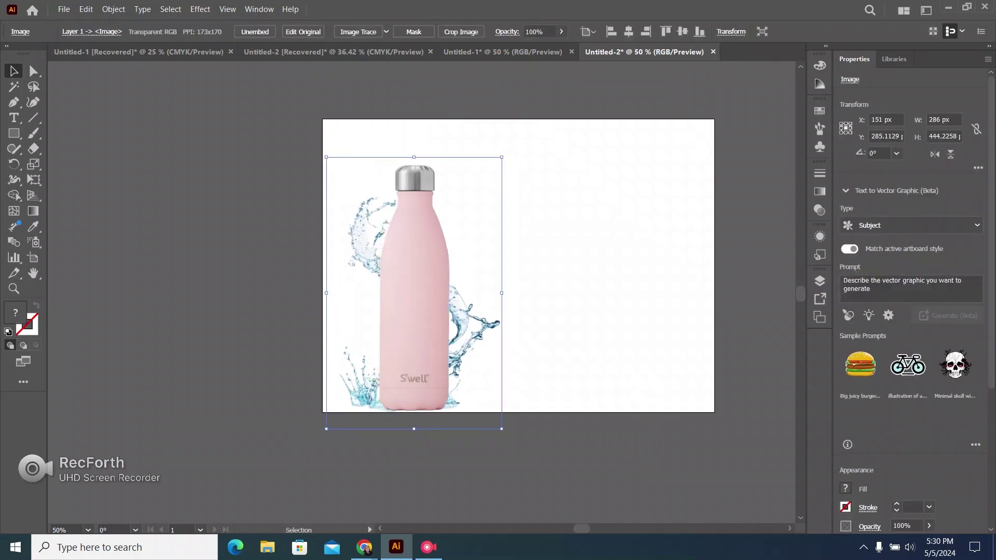
{"action": "key", "text": "Left"}
{"action": "key", "text": "Left"}
{"action": "key", "text": "Left"}
{"action": "key", "text": "Left"}
{"action": "key", "text": "Left"}
{"action": "key", "text": "Left"}
{"action": "key", "text": "Left"}
{"action": "key", "text": "Left"}
{"action": "key", "text": "Left"}
{"action": "key", "text": "Left"}
{"action": "key", "text": "Left"}
{"action": "key", "text": "Left"}
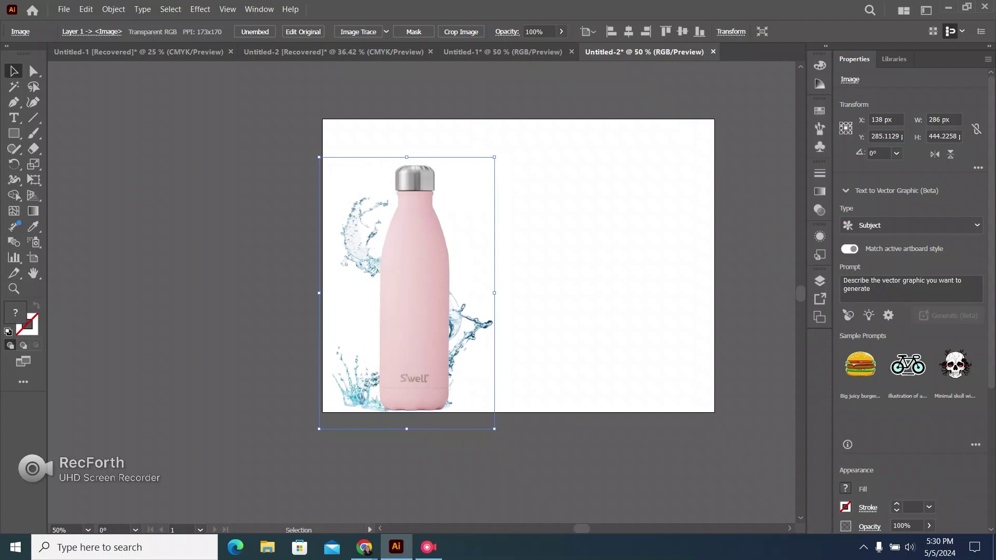
{"action": "left_click_drag", "start_coordinate": [495, 157], "coordinate": [511, 135]}
{"action": "left_click", "coordinate": [529, 136]}
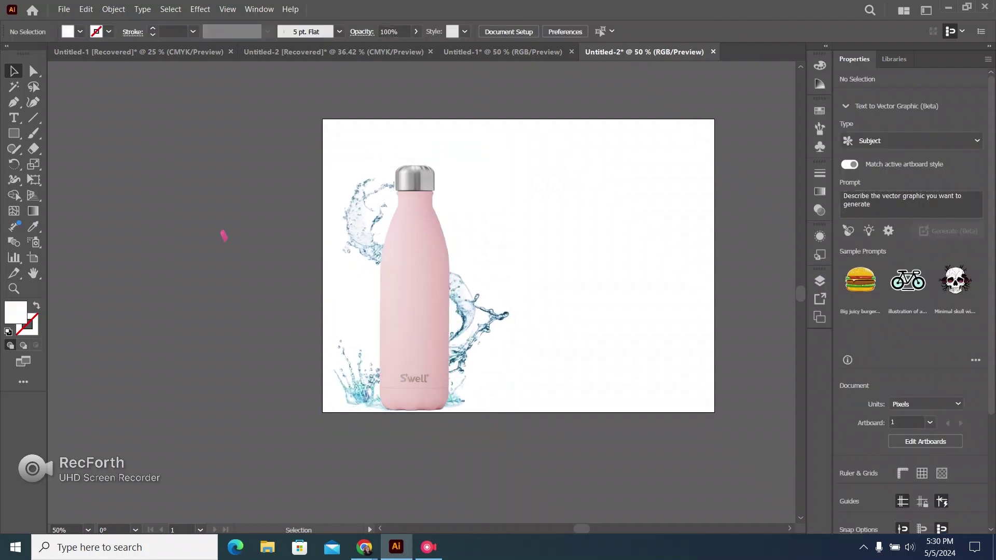
Step: Place the green leaves image, file (8), on the artboard to the right of the bottle
{"action": "left_click", "coordinate": [63, 10]}
{"action": "left_click", "coordinate": [86, 213]}
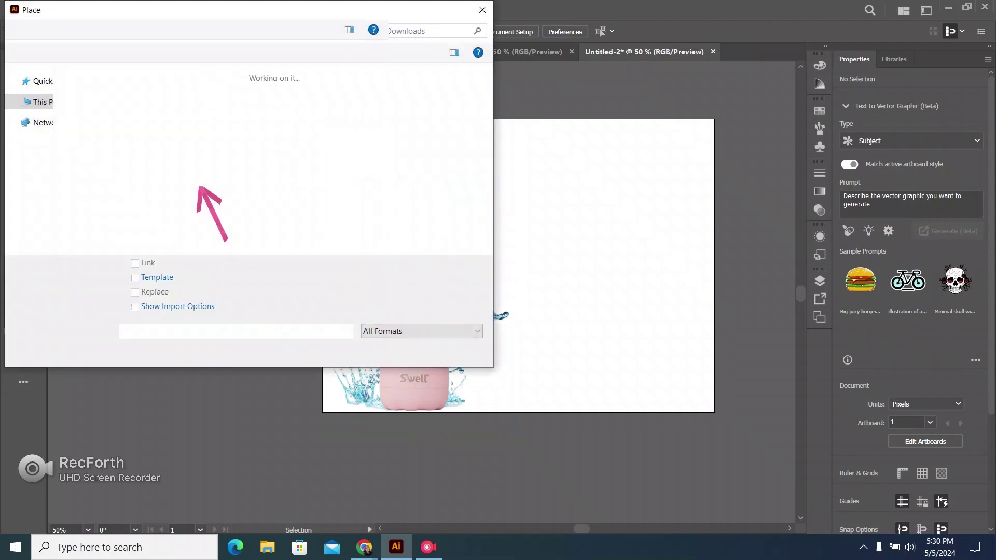
{"action": "left_click", "coordinate": [89, 178]}
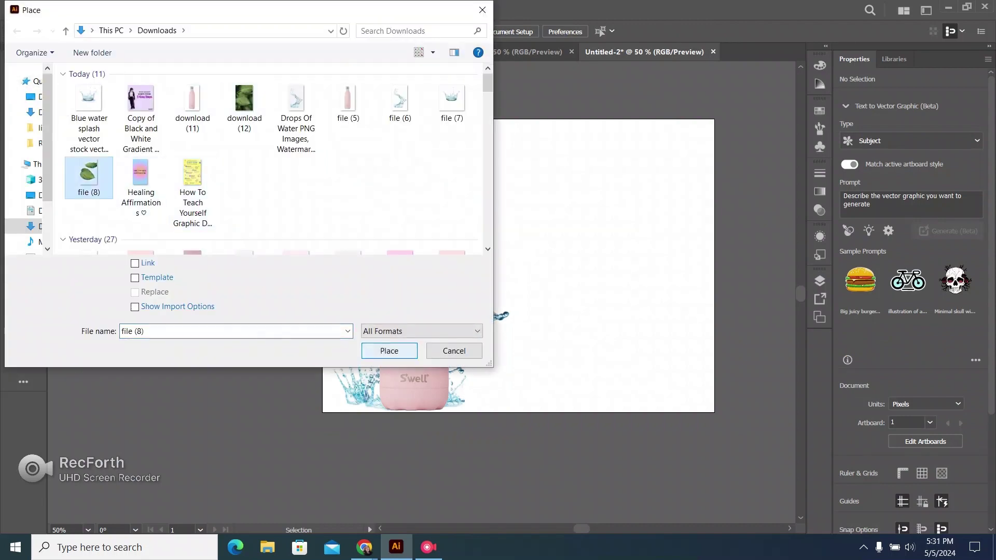
{"action": "key", "text": "Return"}
{"action": "left_click", "coordinate": [513, 236]}
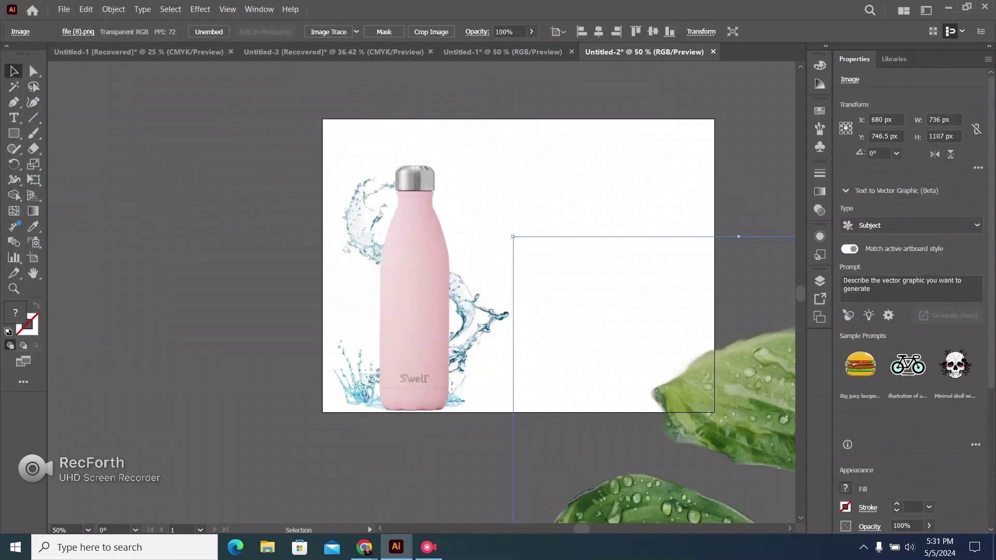
Step: Scale the leaves image to fit right of the bottle and crop it to the large lower leaf, about 232 × 142 px
{"action": "key", "text": "ctrl+minus"}
{"action": "left_click_drag", "start_coordinate": [572, 518], "coordinate": [343, 159]}
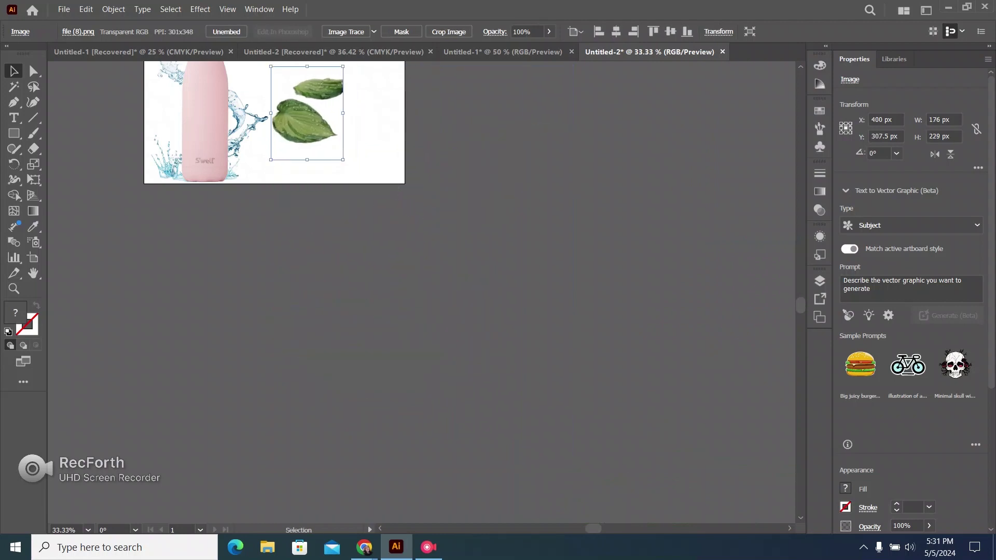
{"action": "scroll", "coordinate": [343, 160], "scroll_direction": "up", "scroll_amount": 5}
{"action": "key", "text": "ctrl+plus"}
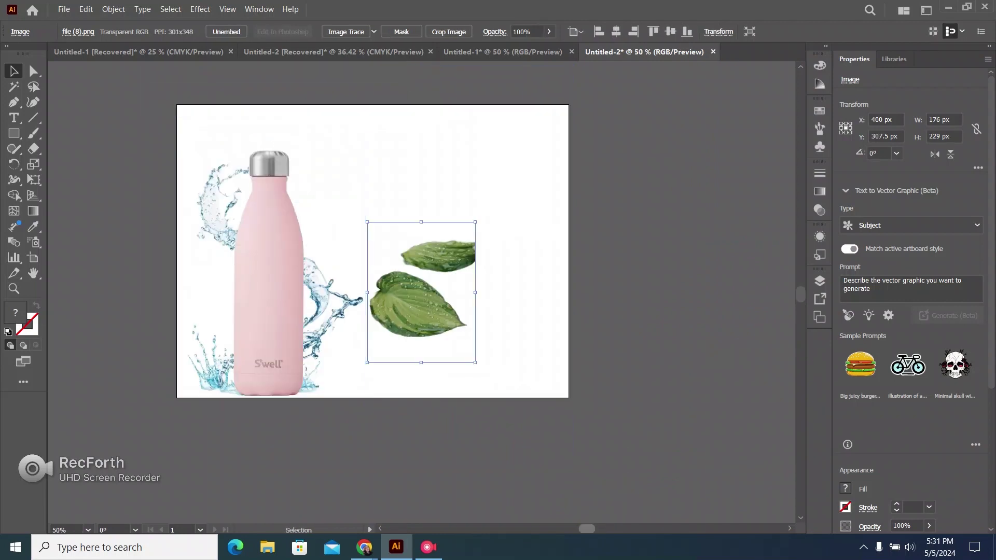
{"action": "key", "text": "ctrl+equal"}
{"action": "left_click_drag", "start_coordinate": [494, 387], "coordinate": [541, 414]}
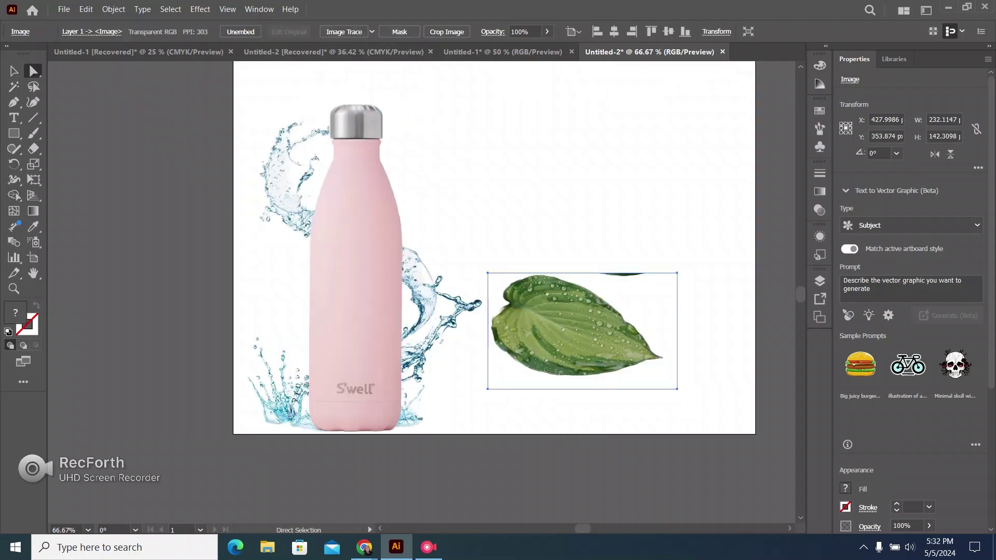
Step: Image trace the cropped leaf with the High Fidelity Photo preset
{"action": "left_click", "coordinate": [344, 32]}
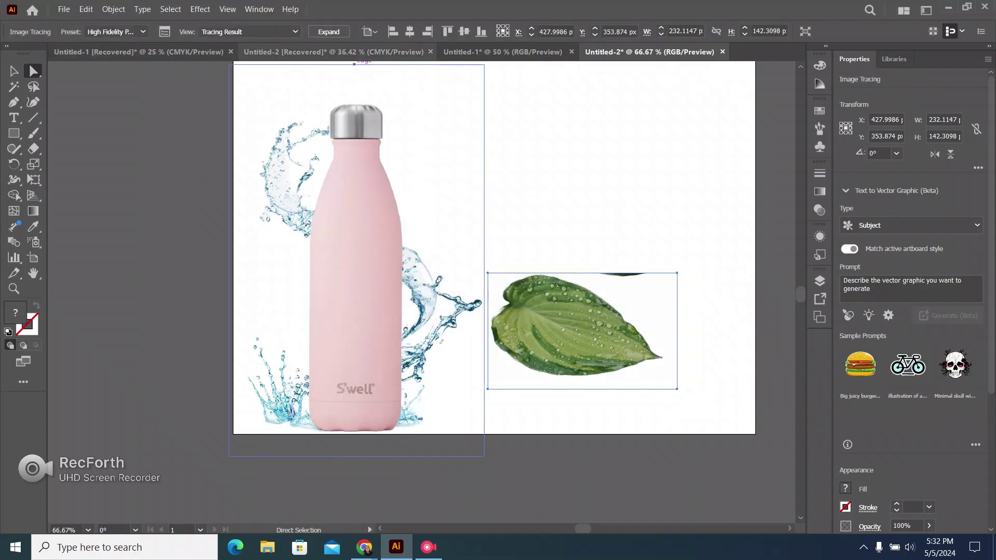
Step: Expand the leaf tracing to delete the stray fragment above the leaf, and move the leaf against the bottle's lower right side
{"action": "left_click", "coordinate": [328, 31]}
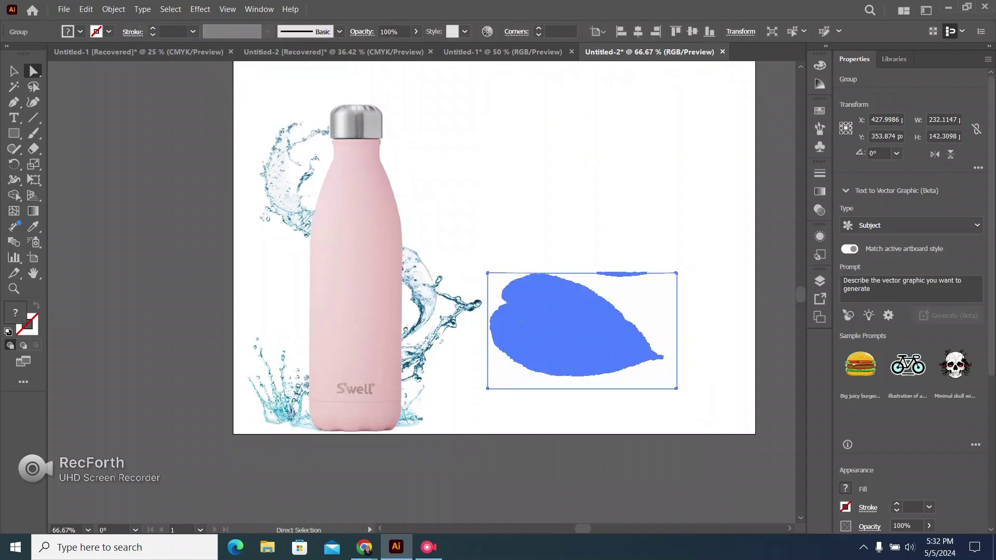
{"action": "left_click", "coordinate": [628, 274]}
{"action": "left_click_drag", "start_coordinate": [601, 279], "coordinate": [596, 280]}
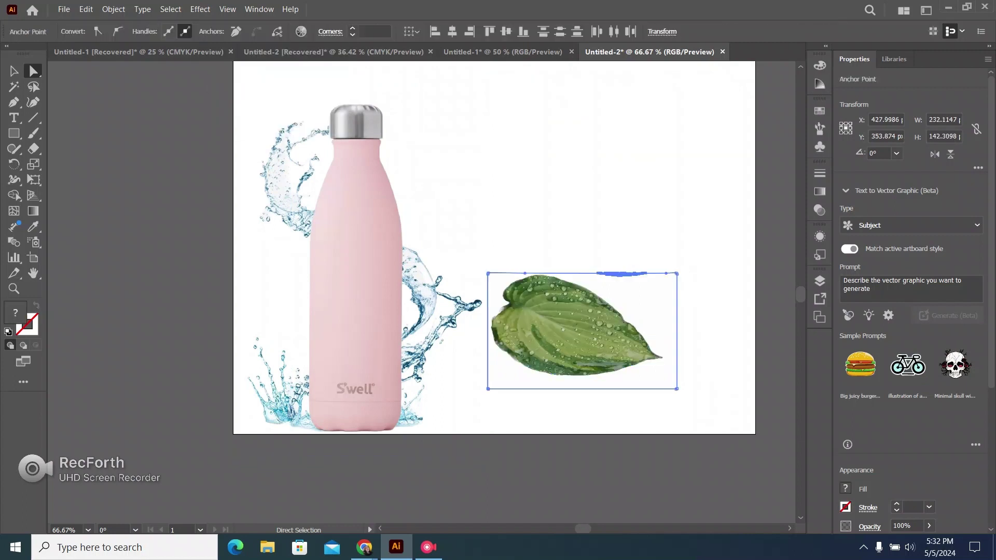
{"action": "key", "text": "Delete"}
{"action": "key", "text": "v"}
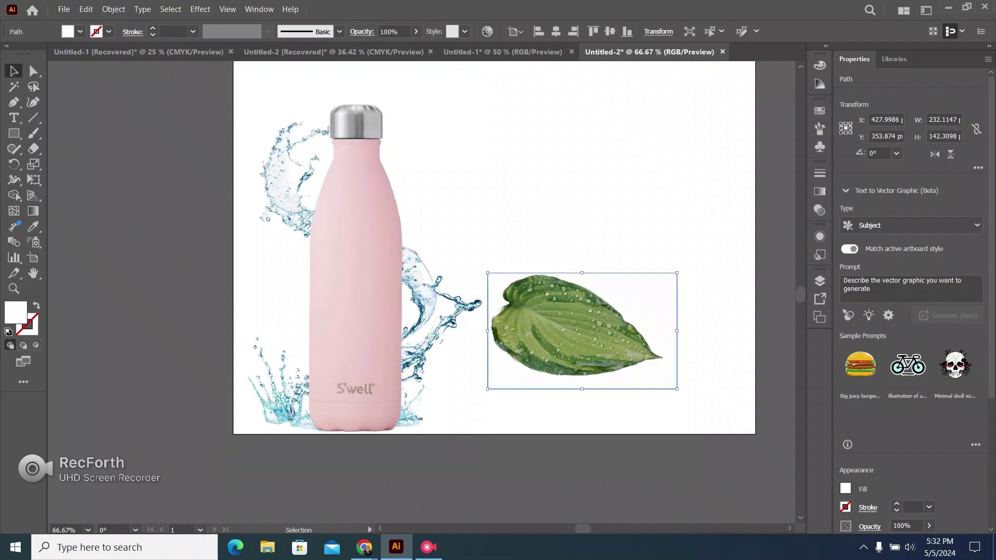
{"action": "left_click_drag", "start_coordinate": [561, 323], "coordinate": [500, 349]}
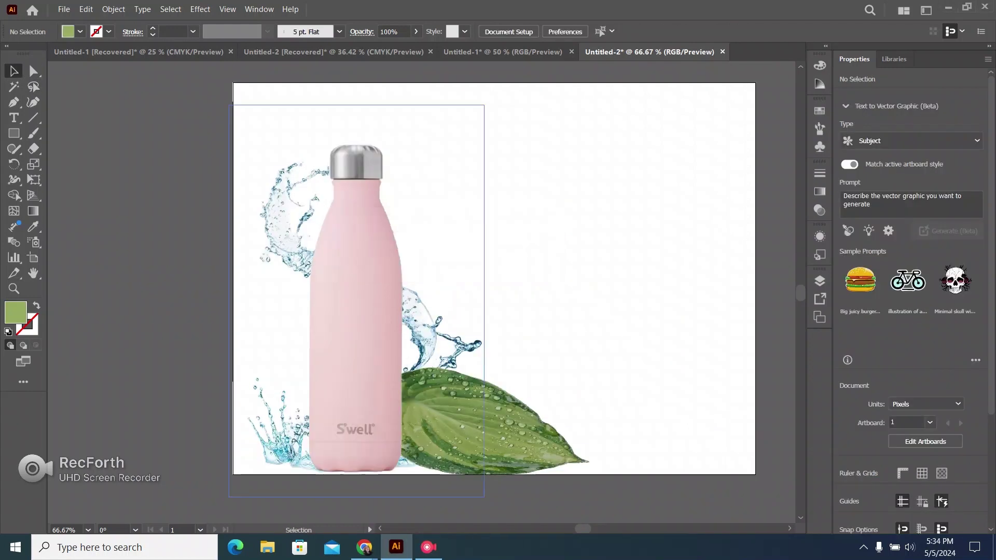
Step: Enlarge the water splash image behind the bottle to about 323 × 492 px
{"action": "left_click", "coordinate": [281, 231]}
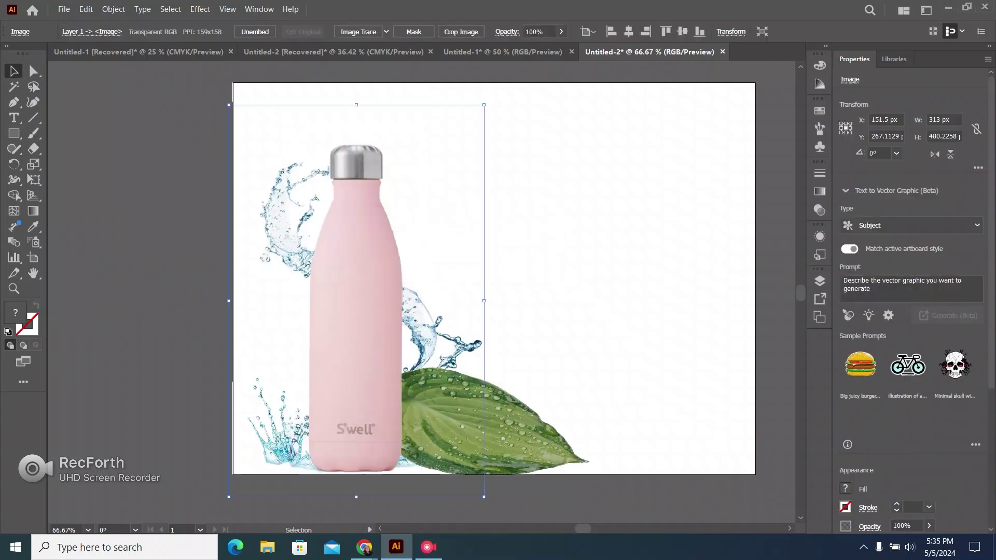
{"action": "left_click_drag", "start_coordinate": [357, 104], "coordinate": [355, 95]}
{"action": "left_click_drag", "start_coordinate": [484, 296], "coordinate": [492, 296]}
Step: Nudge the enlarged splash image slightly to the left behind the bottle
{"action": "key", "text": "Left"}
{"action": "key", "text": "Left"}
{"action": "key", "text": "Left"}
{"action": "key", "text": "Left"}
{"action": "key", "text": "Left"}
{"action": "key", "text": "Left"}
{"action": "key", "text": "Left"}
{"action": "key", "text": "Left"}
{"action": "key", "text": "Left"}
{"action": "key", "text": "Left"}
{"action": "key", "text": "Left"}
{"action": "key", "text": "Left"}
{"action": "key", "text": "Left"}
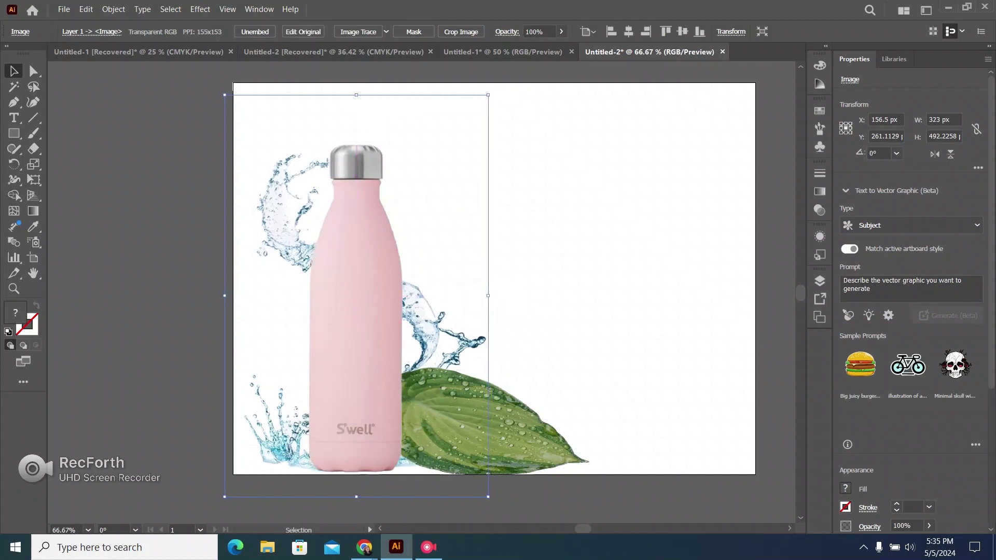
{"action": "key", "text": "ctrl+shift+a"}
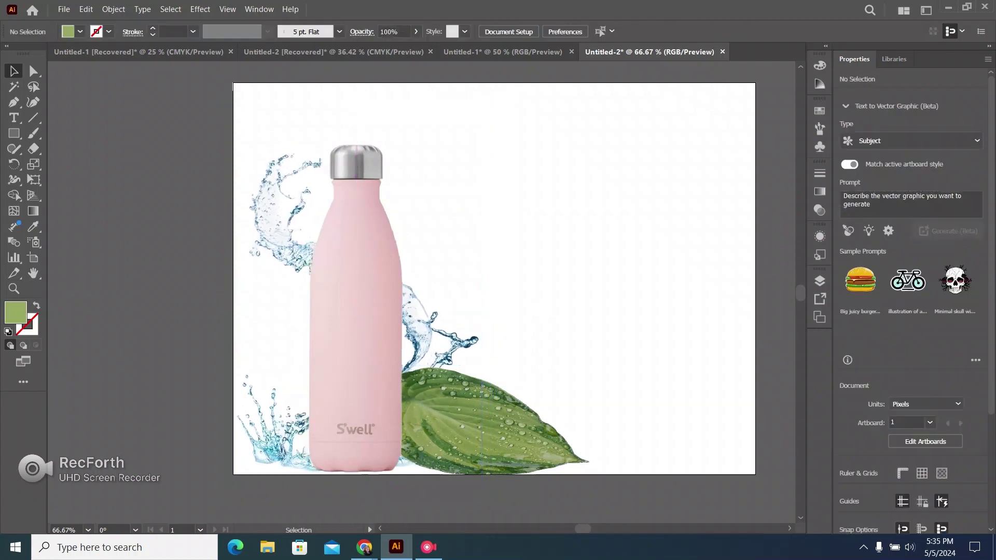
Step: Nudge the green leaf slightly upward so it sits just above the artboard's lower edge
{"action": "left_click", "coordinate": [469, 418]}
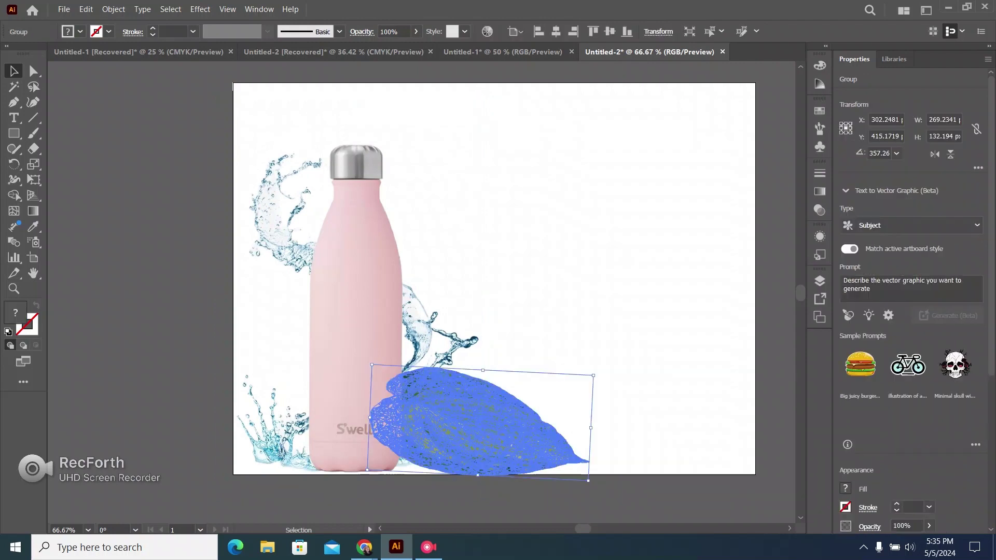
{"action": "key", "text": "Up"}
{"action": "key", "text": "Up"}
{"action": "key", "text": "Up"}
{"action": "key", "text": "Up"}
{"action": "key", "text": "Up"}
{"action": "key", "text": "Up"}
{"action": "key", "text": "Up"}
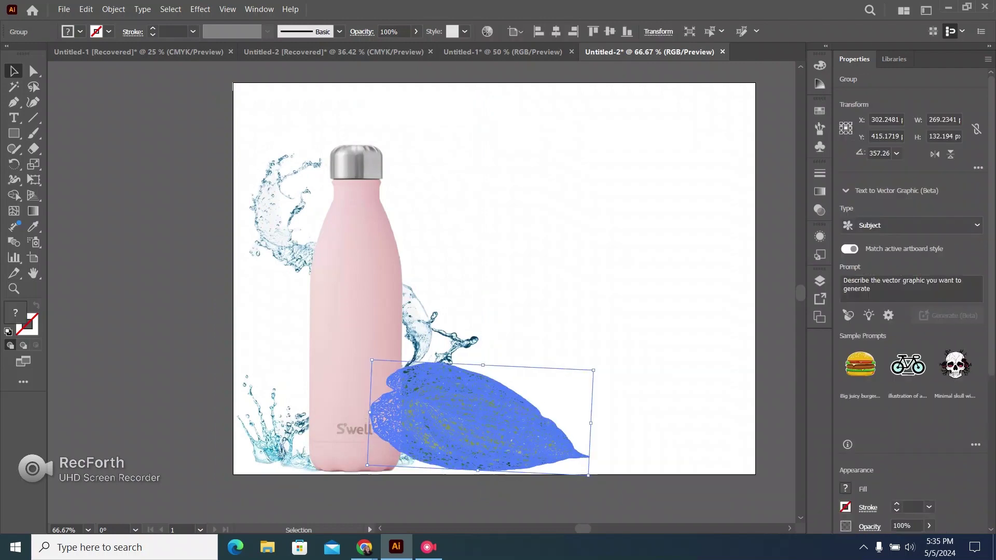
{"action": "key", "text": "ctrl+shift+a"}
Step: Nudge the pink bottle 8 px to the left over the splash
{"action": "key", "text": "Left"}
{"action": "key", "text": "Left"}
{"action": "key", "text": "Left"}
{"action": "key", "text": "Left"}
{"action": "key", "text": "Left"}
{"action": "key", "text": "Left"}
{"action": "key", "text": "Left"}
{"action": "key", "text": "Left"}
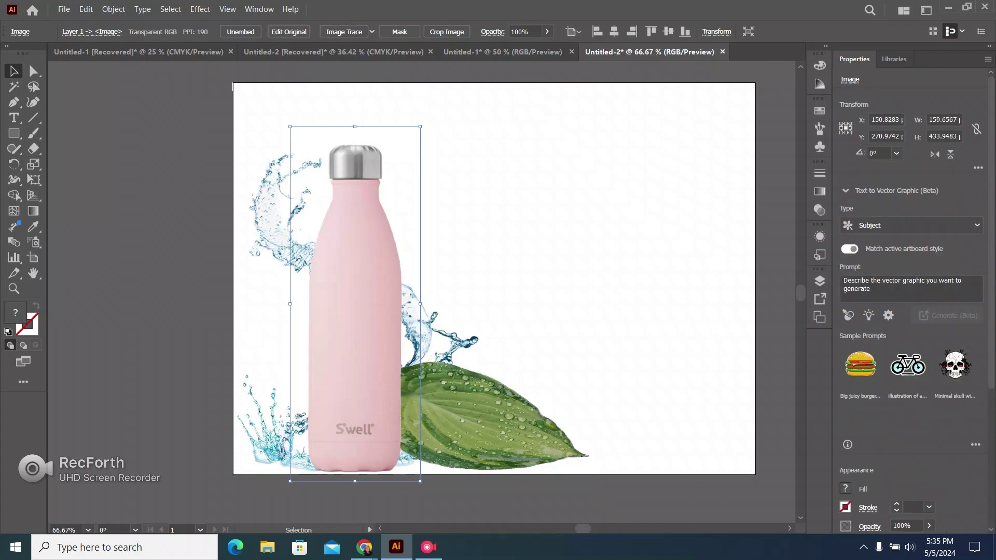
{"action": "key", "text": "ctrl+shift+a"}
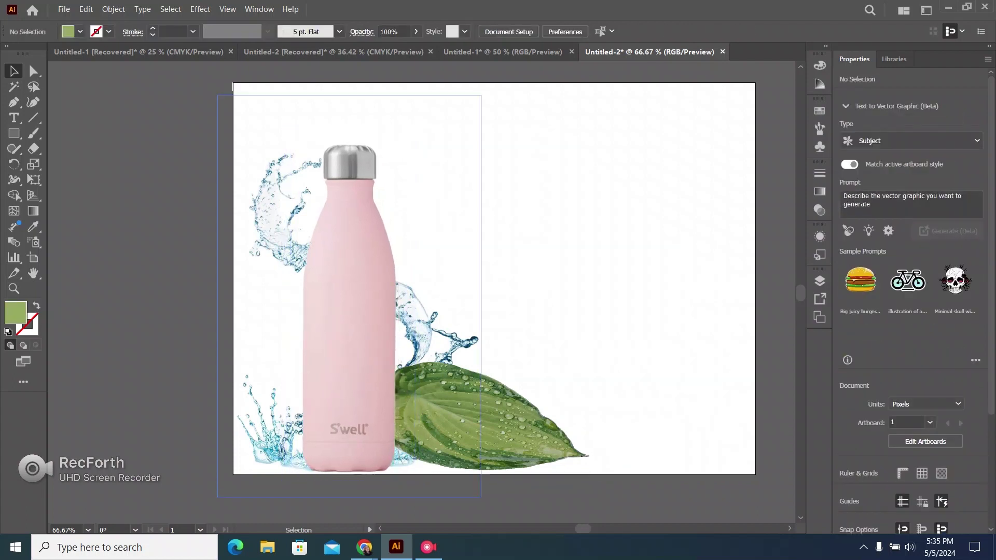
Step: Duplicate the bottle image and crop the copy to its metal cap, about 98 × 60 px
{"action": "left_click", "coordinate": [349, 311]}
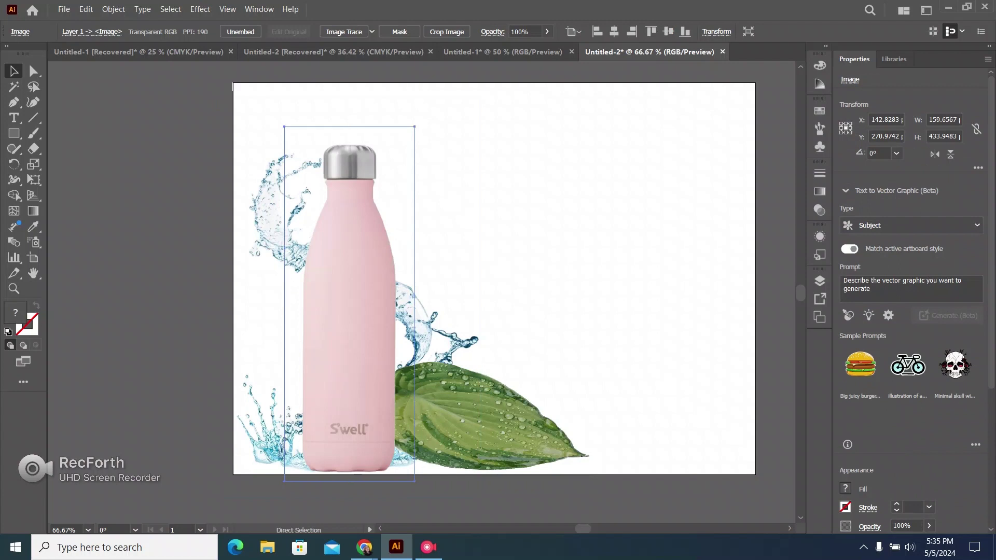
{"action": "key", "text": "ctrl+v"}
{"action": "left_click", "coordinate": [446, 32]}
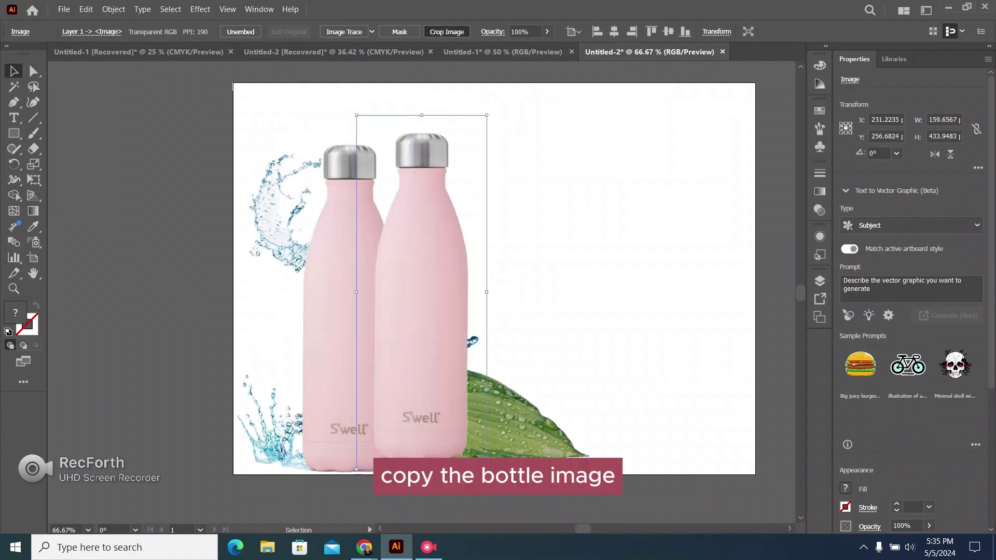
{"action": "left_click_drag", "start_coordinate": [415, 299], "coordinate": [433, 170]}
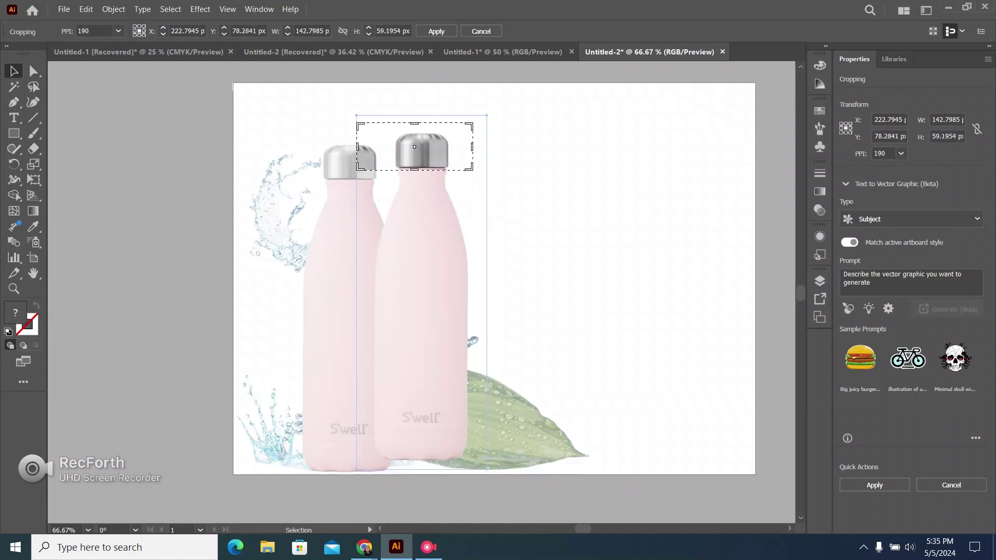
{"action": "left_click_drag", "start_coordinate": [357, 147], "coordinate": [385, 147]}
{"action": "left_click_drag", "start_coordinate": [472, 147], "coordinate": [464, 146]}
{"action": "key", "text": "Return"}
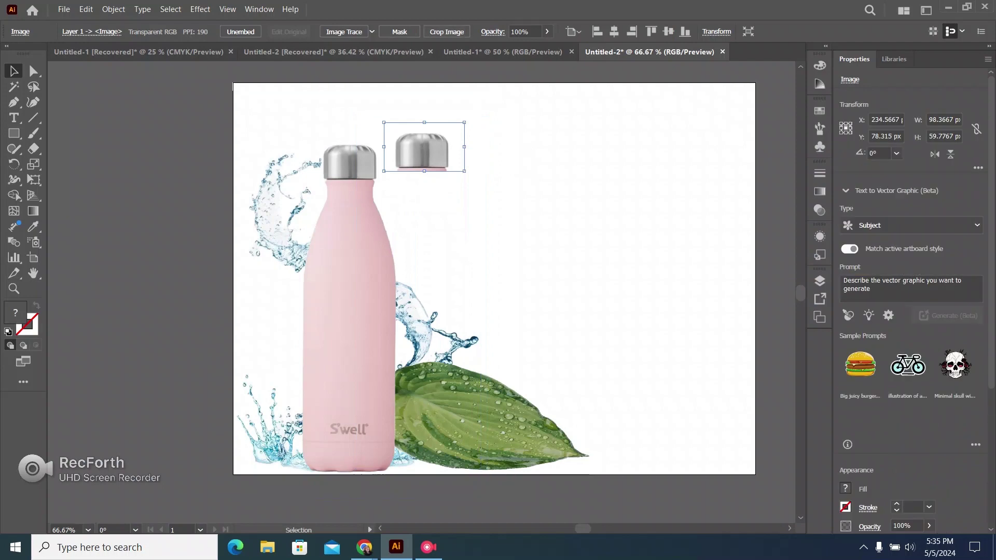
Step: Crop the cap image more tightly around the metal, to about 79 × 45 px, removing the pink strip beneath it
{"action": "left_click", "coordinate": [447, 31]}
{"action": "left_click_drag", "start_coordinate": [422, 172], "coordinate": [423, 169]}
{"action": "key", "text": "Return"}
{"action": "left_click", "coordinate": [524, 176]}
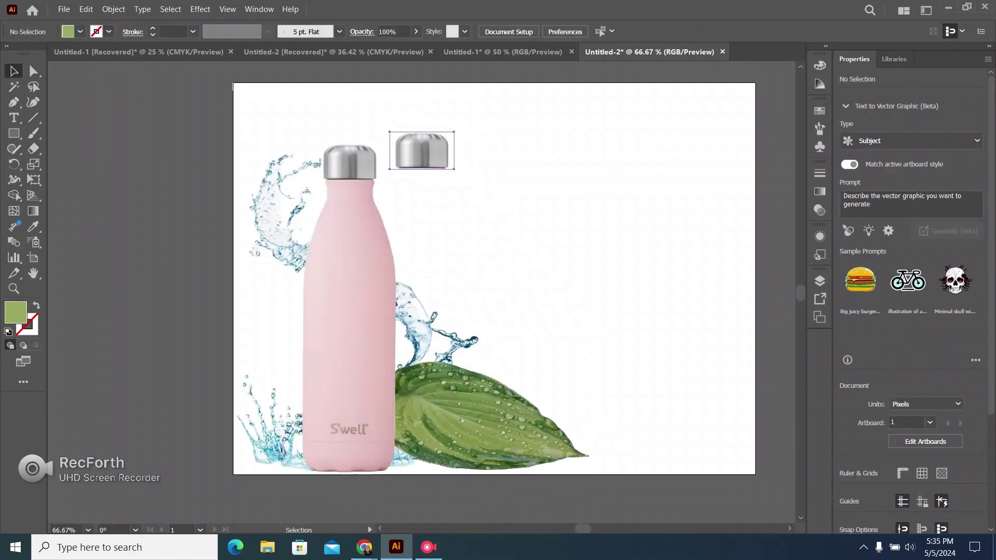
Step: Try to crop another bottle copy to its pink base, about 143 × 37 px, and isolate the cropped piece
{"action": "double_click", "coordinate": [422, 152]}
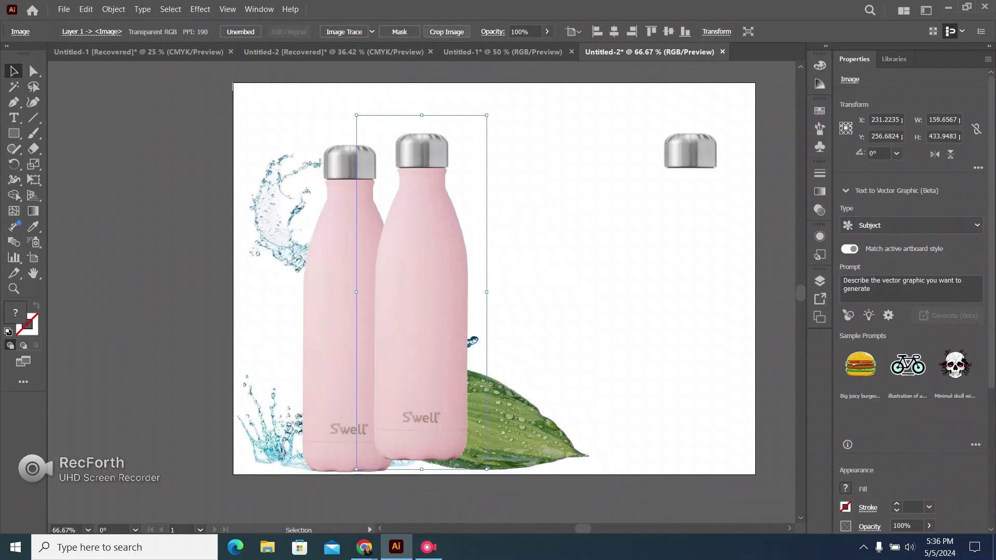
{"action": "left_click", "coordinate": [446, 32]}
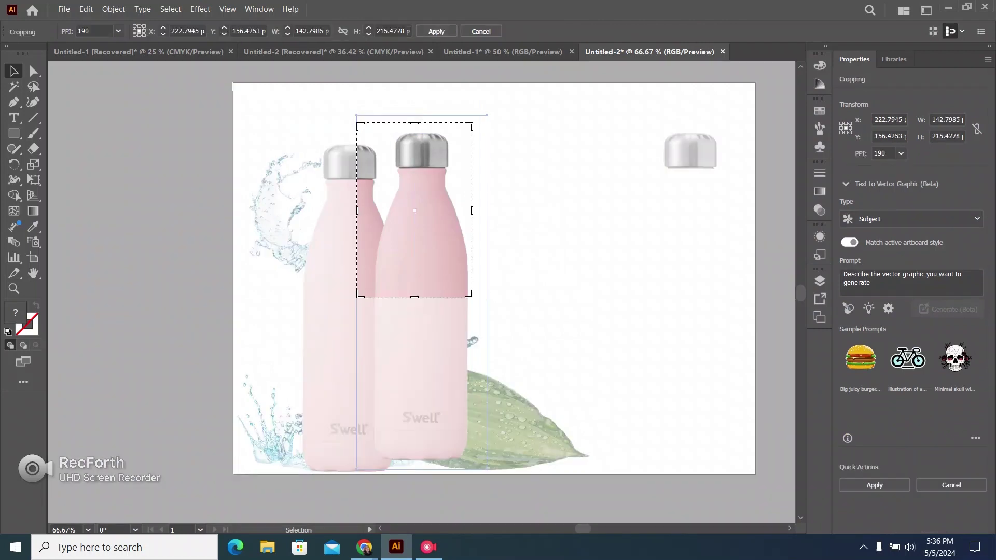
{"action": "left_click_drag", "start_coordinate": [414, 213], "coordinate": [423, 388]}
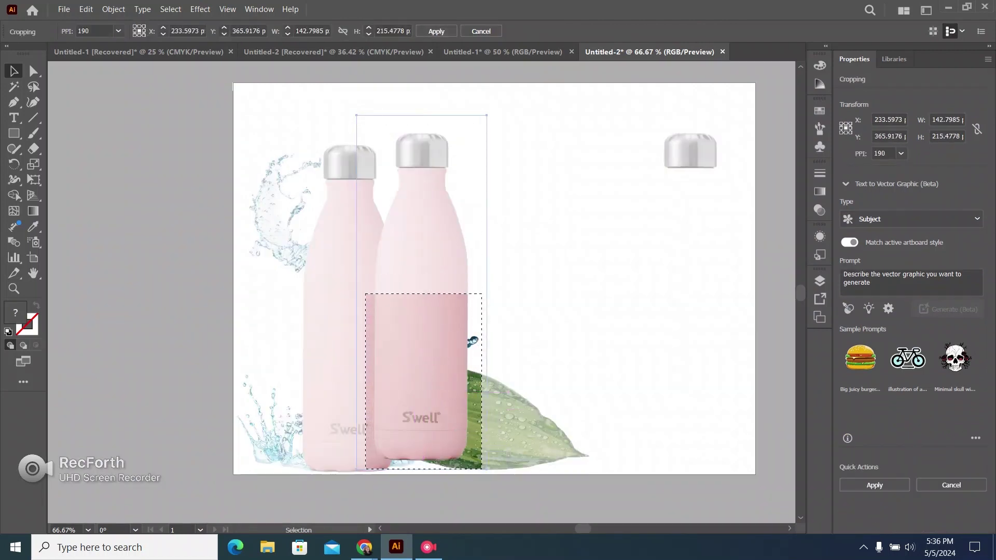
{"action": "left_click_drag", "start_coordinate": [424, 294], "coordinate": [423, 466]}
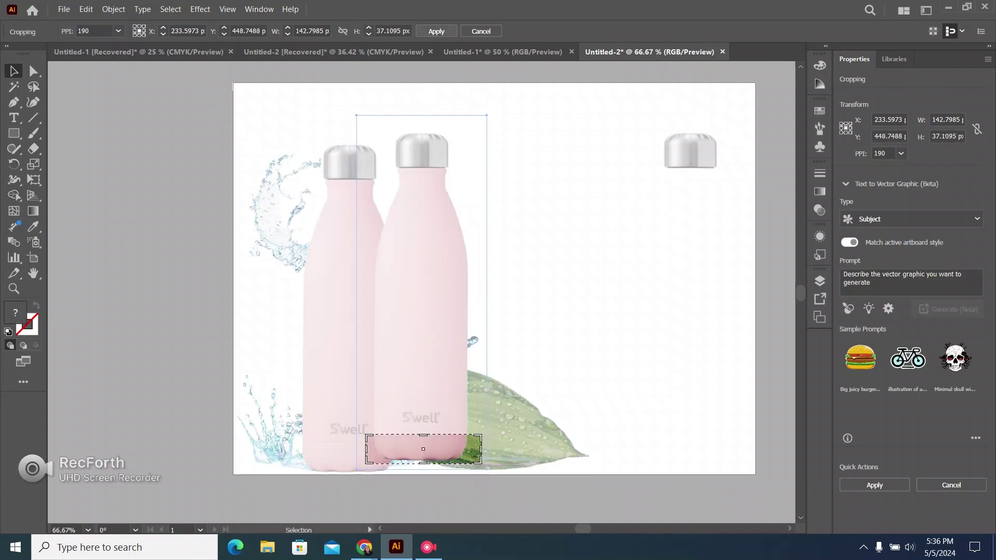
{"action": "left_click", "coordinate": [436, 31]}
{"action": "left_click", "coordinate": [550, 244]}
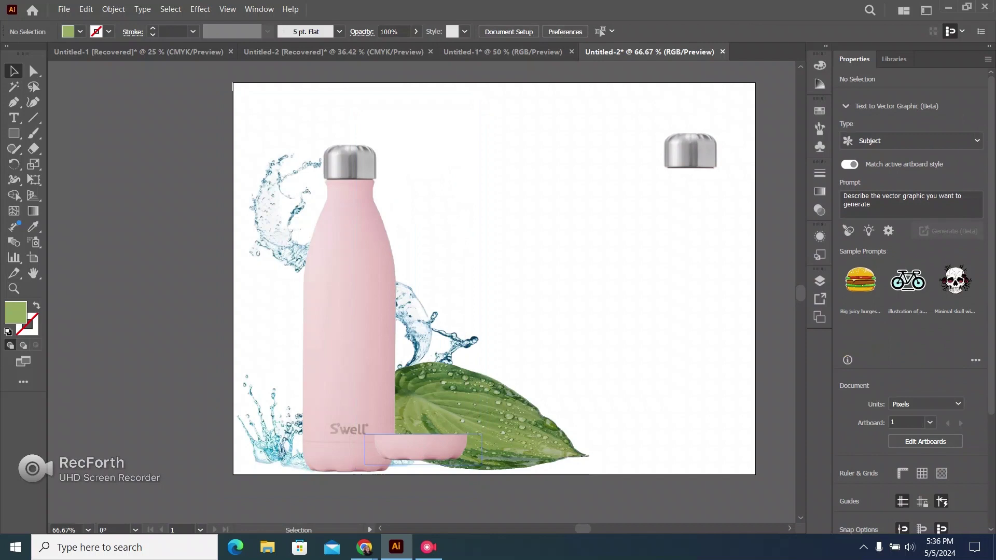
{"action": "double_click", "coordinate": [423, 449]}
{"action": "left_click", "coordinate": [550, 290]}
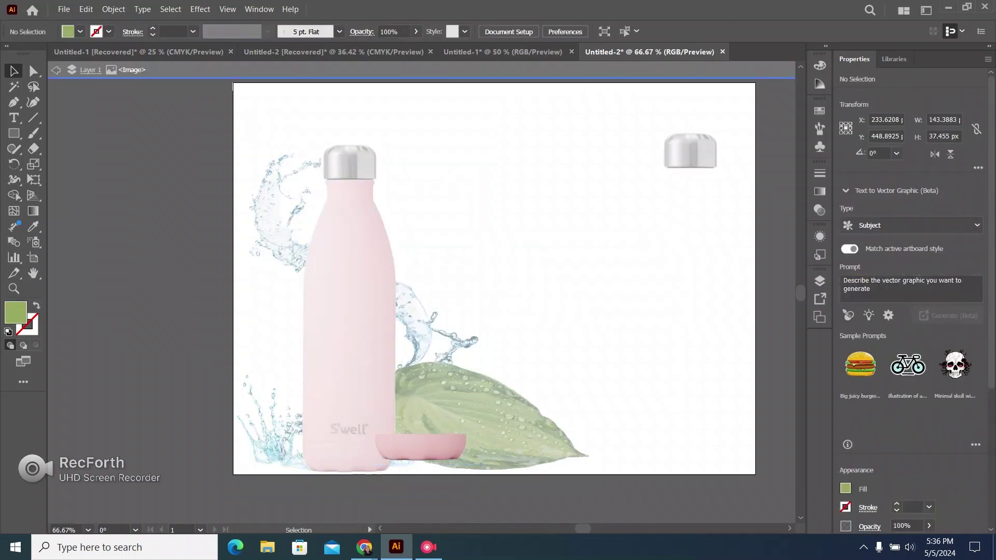
{"action": "left_click", "coordinate": [423, 449]}
Step: Undo the base crop, the pasted bottle copy and the preceding move
{"action": "right_click", "coordinate": [524, 156]}
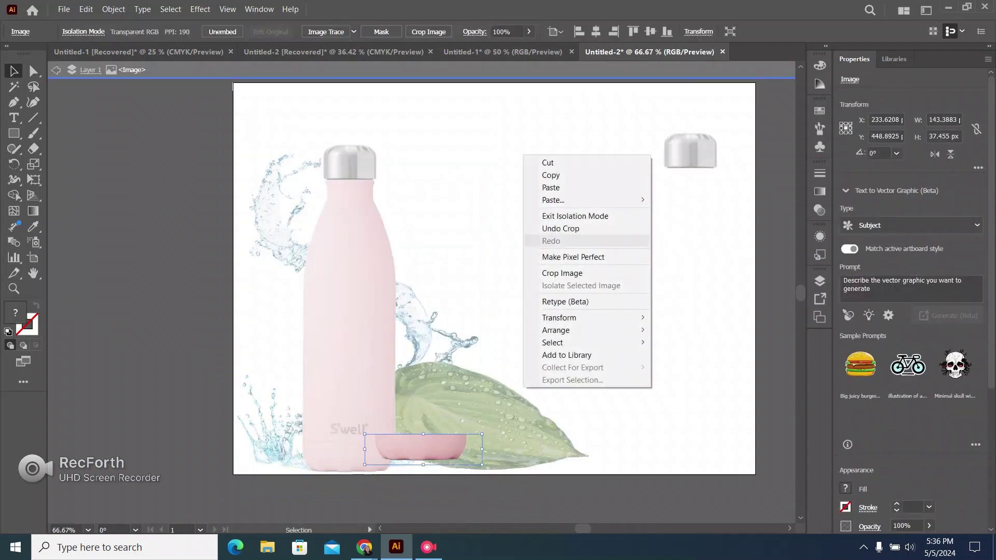
{"action": "left_click", "coordinate": [571, 227]}
{"action": "right_click", "coordinate": [614, 226]}
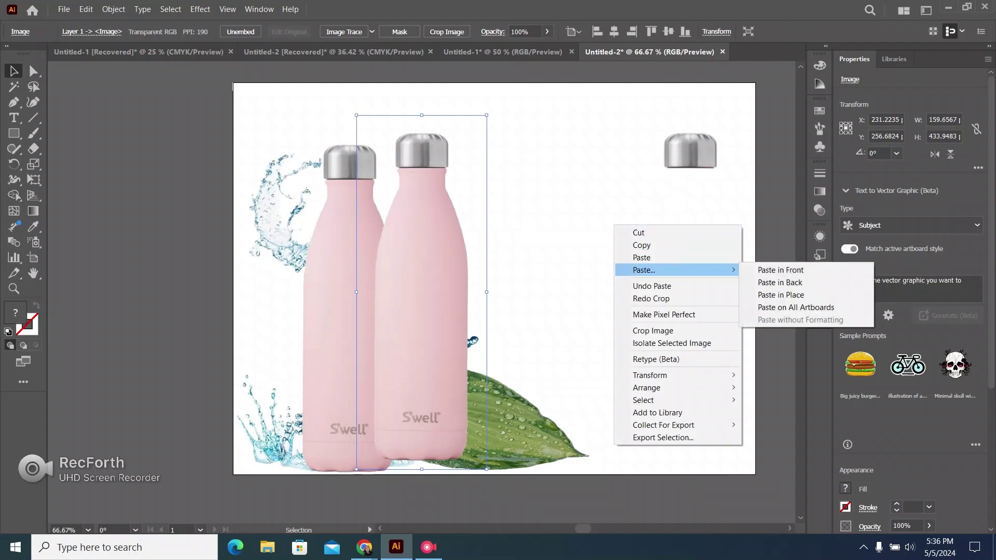
{"action": "left_click", "coordinate": [651, 286]}
{"action": "right_click", "coordinate": [653, 285]}
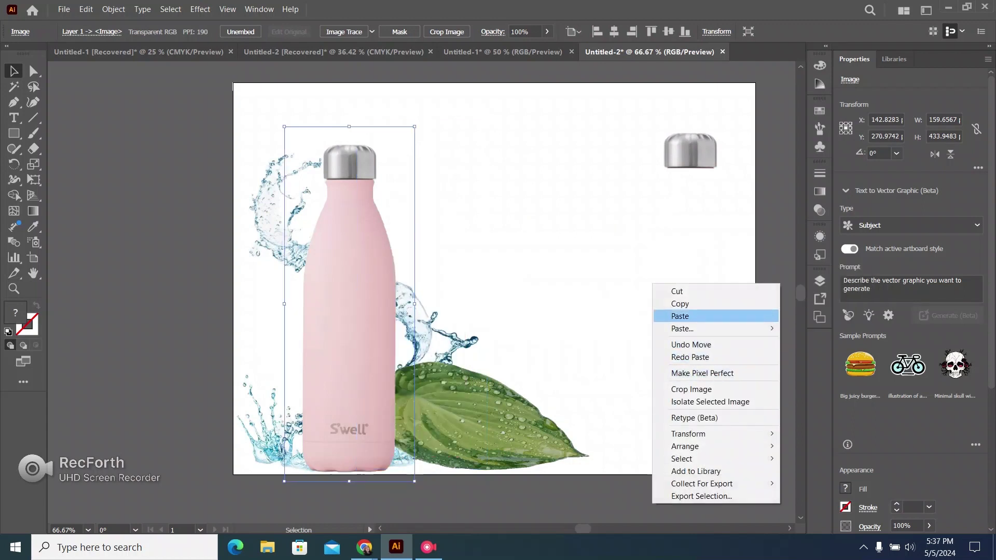
{"action": "left_click", "coordinate": [690, 344]}
Step: Move the cropped metal cap to the artboard's upper right corner
{"action": "left_click_drag", "start_coordinate": [441, 150], "coordinate": [708, 146]}
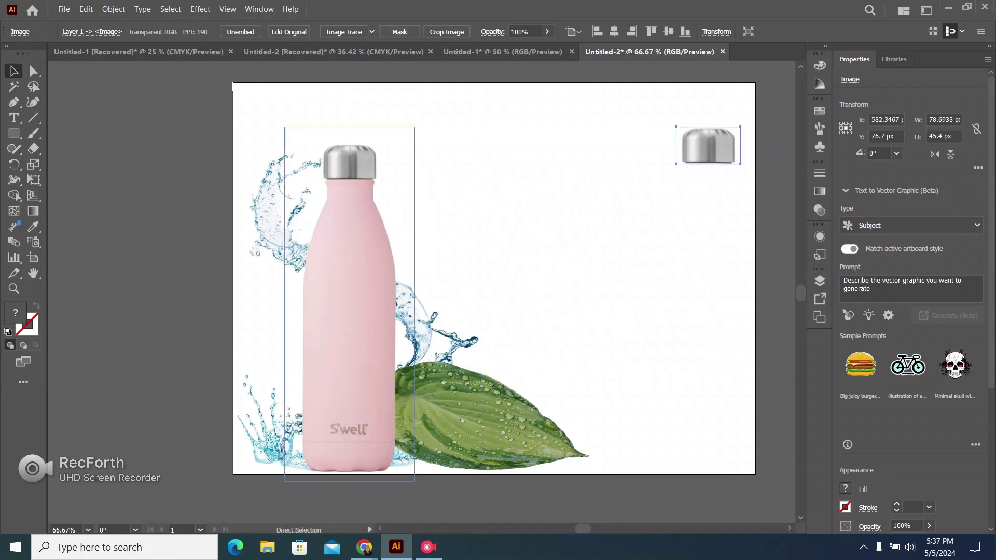
Step: Paste another copy of the bottle and crop it to the pink base below the logo, about 143 × 41 px
{"action": "key", "text": "ctrl+v"}
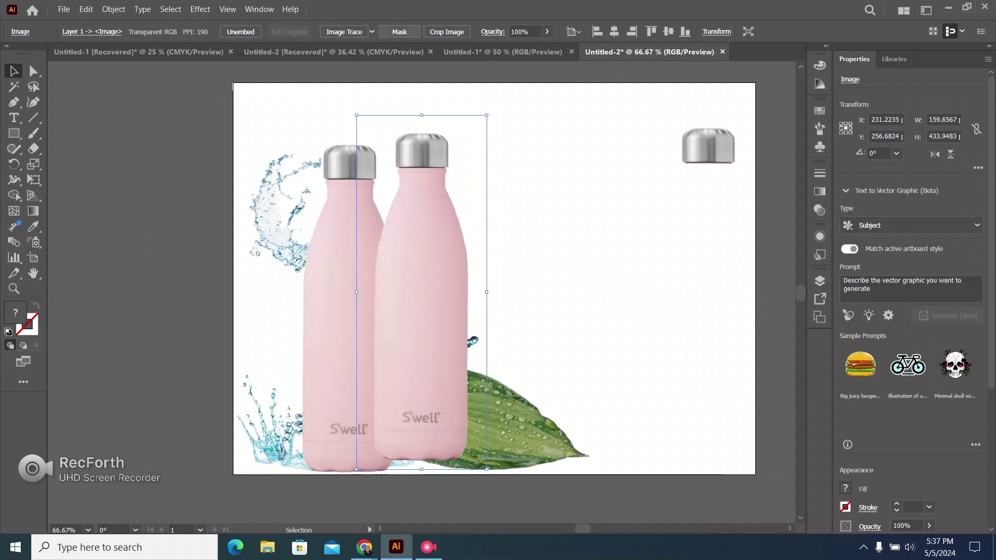
{"action": "left_click", "coordinate": [461, 31]}
{"action": "left_click_drag", "start_coordinate": [446, 274], "coordinate": [456, 444]}
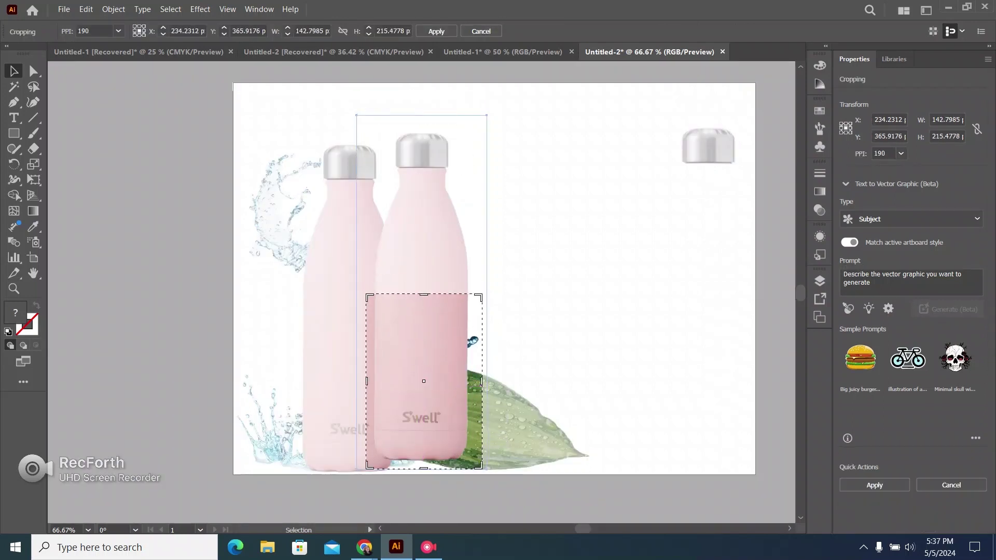
{"action": "left_click_drag", "start_coordinate": [424, 294], "coordinate": [424, 431]}
{"action": "left_click_drag", "start_coordinate": [423, 469], "coordinate": [423, 463]}
{"action": "left_click", "coordinate": [436, 31]}
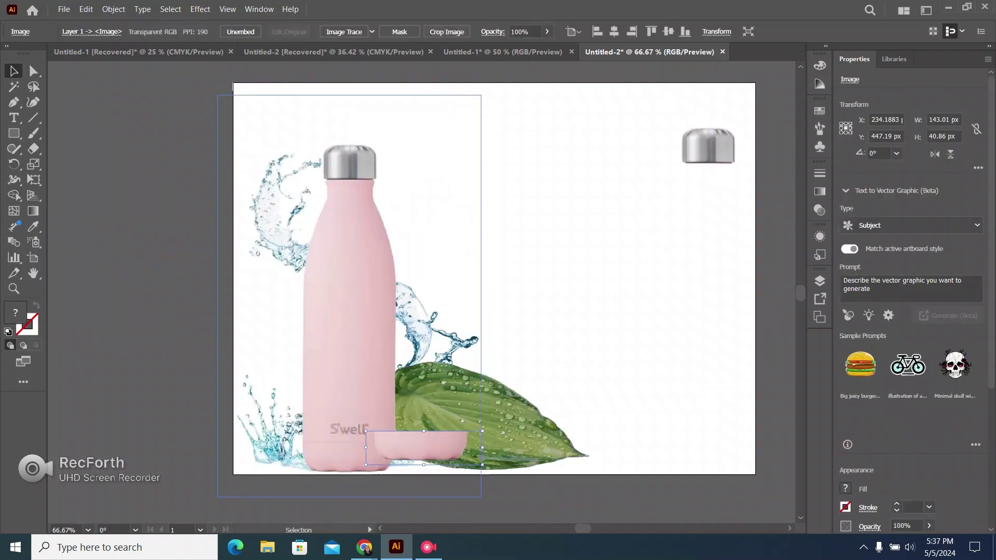
Step: Place the image Remove background project (1) at 600 × 1062 px, extending from the artboard's right half to well below it
{"action": "left_click", "coordinate": [64, 8]}
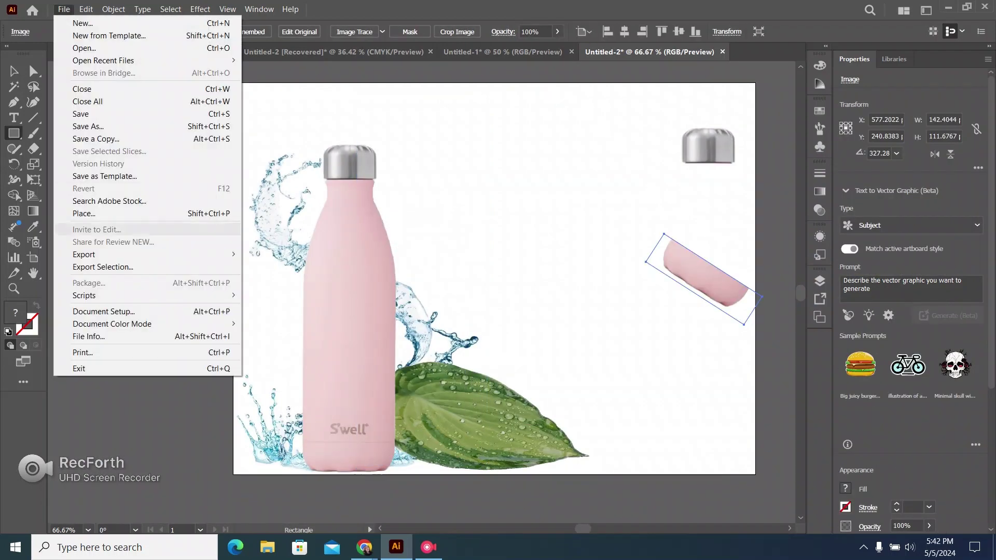
{"action": "left_click", "coordinate": [84, 214]}
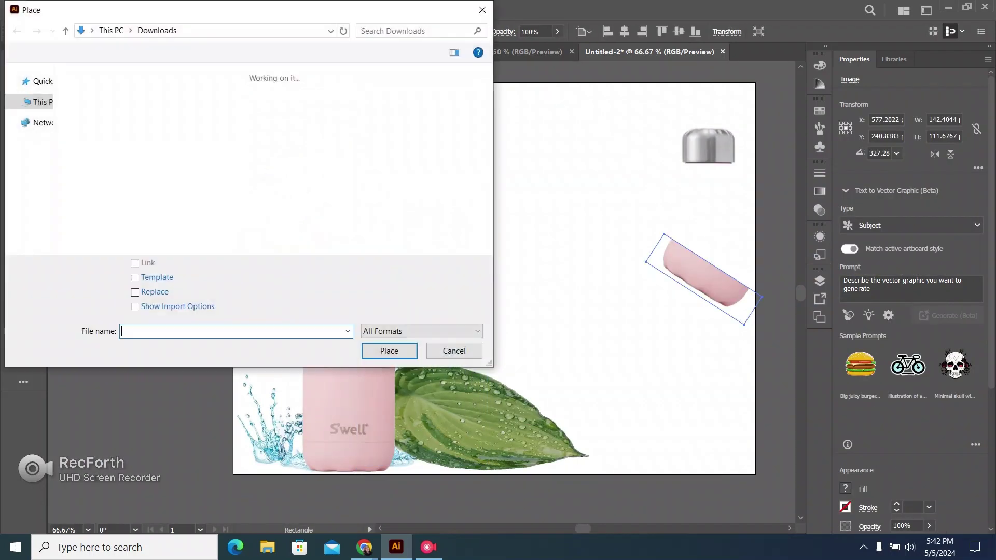
{"action": "left_click", "coordinate": [296, 202]}
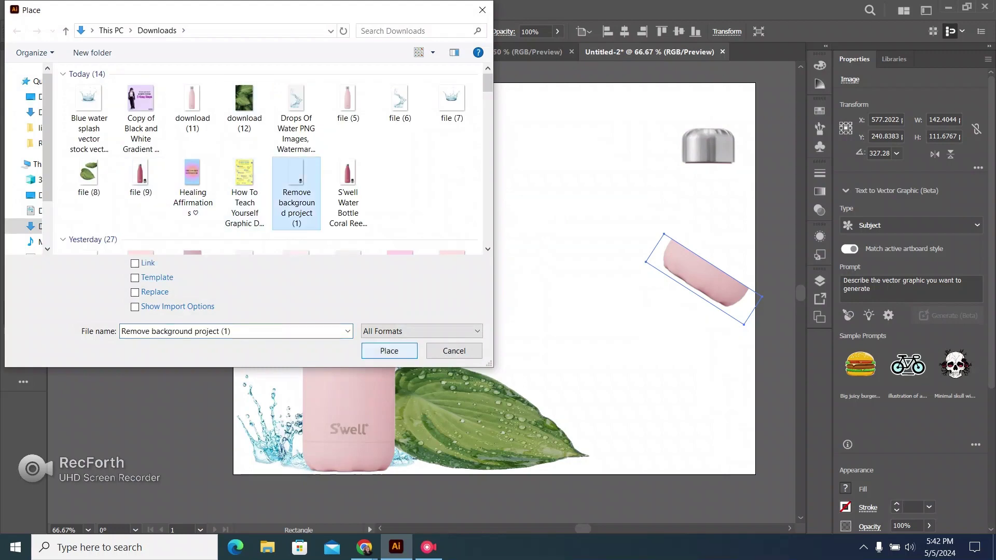
{"action": "left_click", "coordinate": [389, 350]}
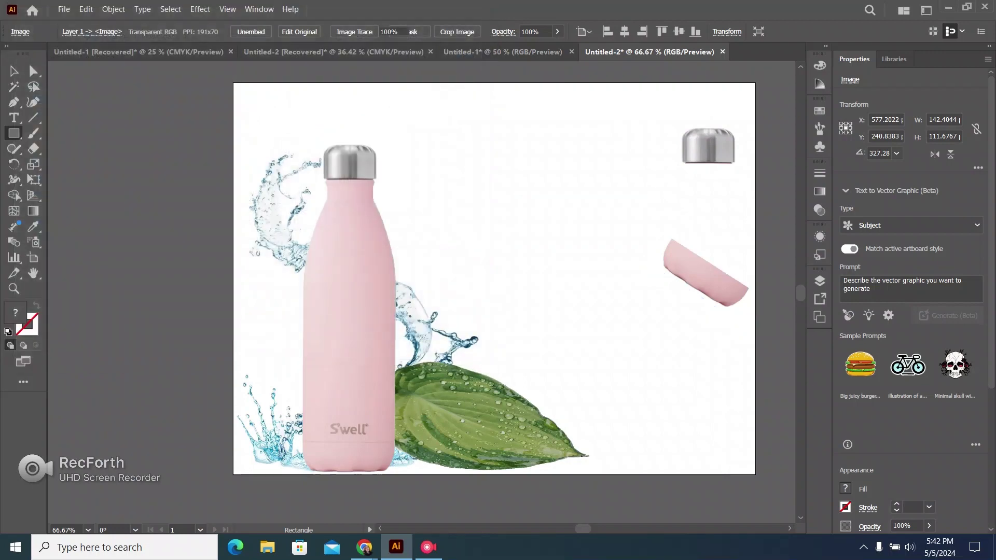
{"action": "left_click", "coordinate": [456, 166]}
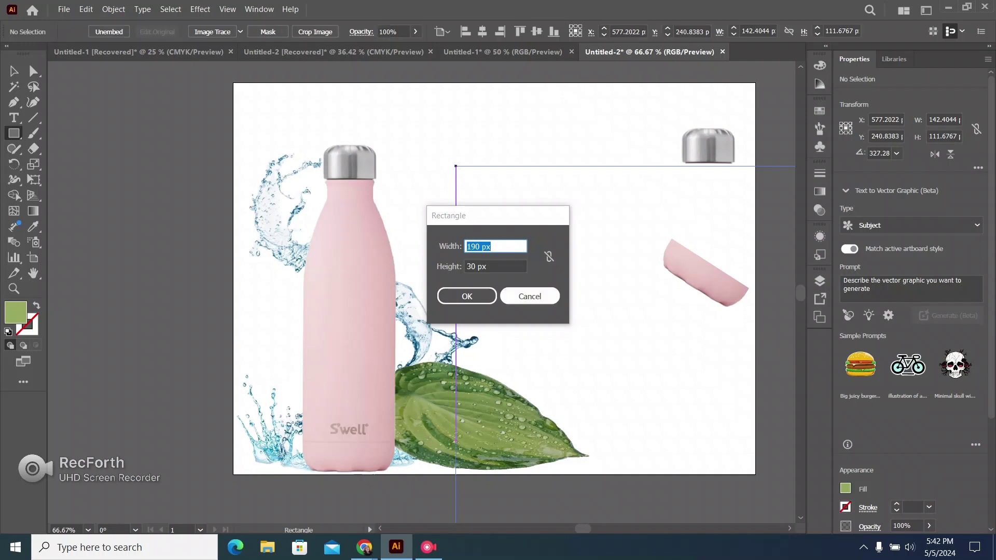
{"action": "left_click", "coordinate": [529, 296]}
{"action": "key", "text": "ctrl+minus"}
{"action": "key", "text": "ctrl+minus"}
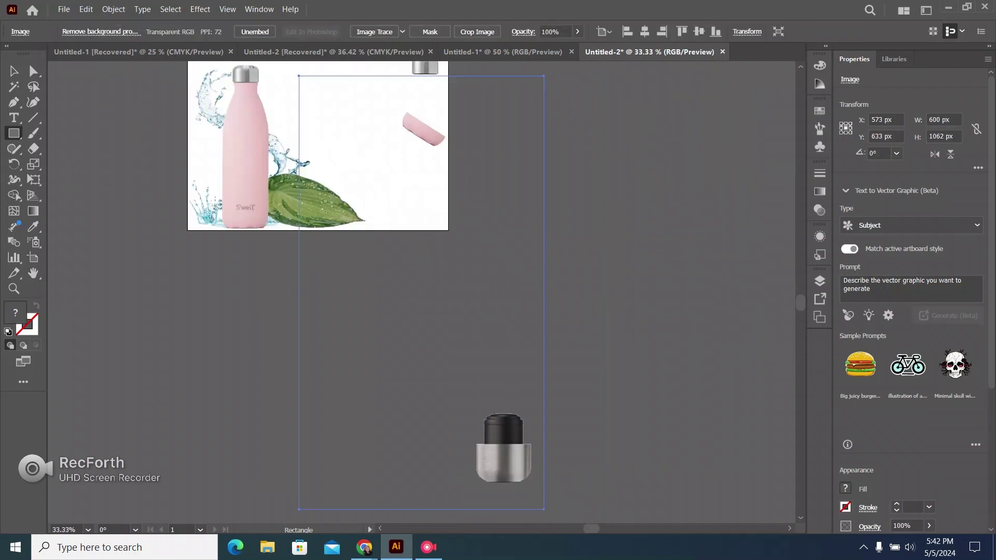
Step: Crop the placed image to the open cap, about 208 × 269 px
{"action": "left_click", "coordinate": [478, 32]}
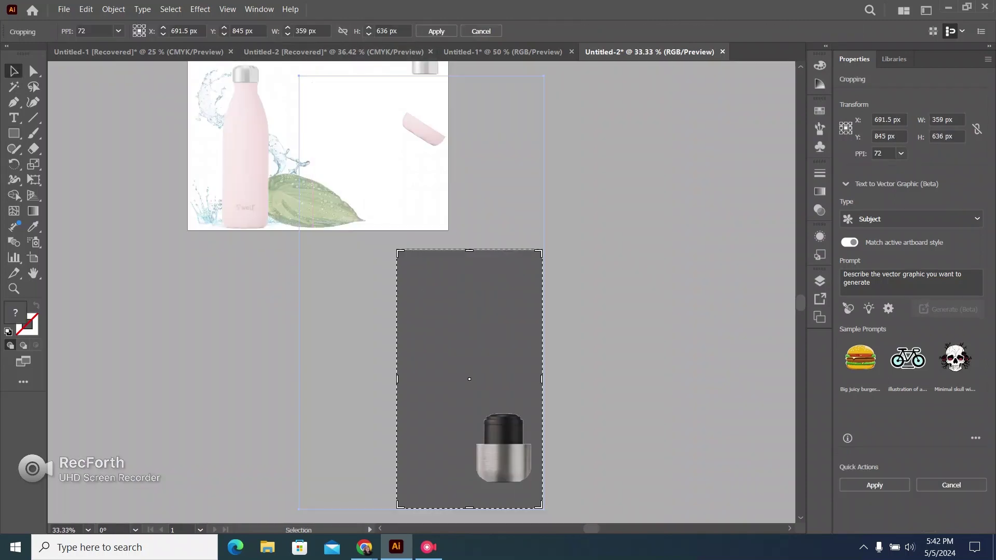
{"action": "left_click_drag", "start_coordinate": [469, 250], "coordinate": [469, 401]}
{"action": "left_click_drag", "start_coordinate": [397, 454], "coordinate": [458, 454]}
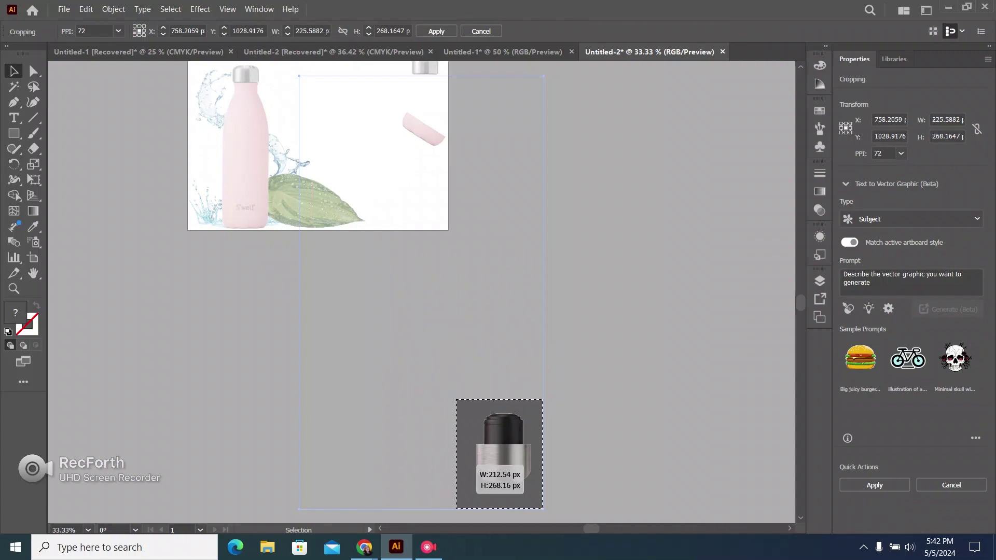
{"action": "left_click", "coordinate": [436, 31]}
Step: Move the cropped open cap onto the artboard, scale it to about half size and place it below the metal cap
{"action": "left_click_drag", "start_coordinate": [519, 431], "coordinate": [380, 86]}
{"action": "scroll", "coordinate": [380, 86], "scroll_direction": "up", "scroll_amount": 7}
{"action": "scroll", "coordinate": [394, 369], "scroll_direction": "left", "scroll_amount": 4}
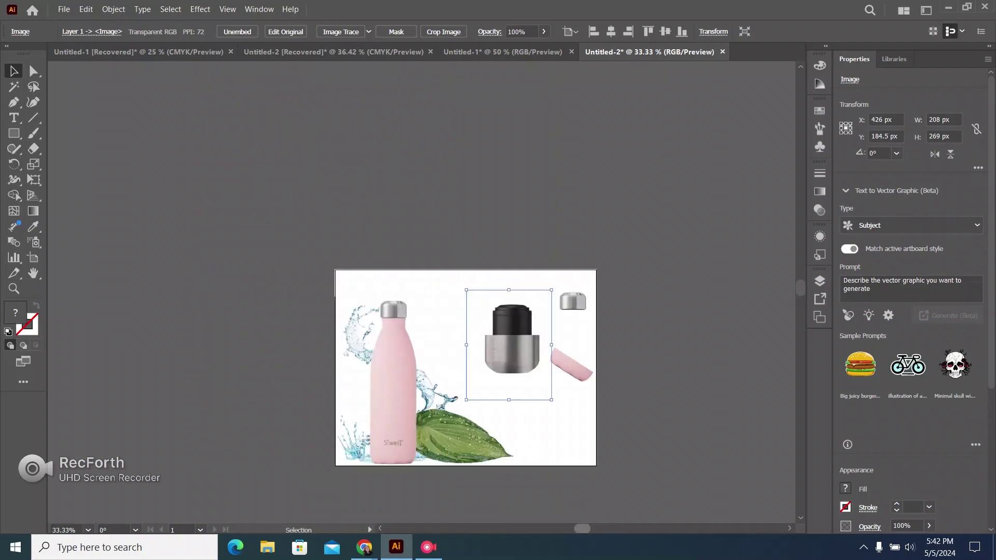
{"action": "scroll", "coordinate": [466, 363], "scroll_direction": "down", "scroll_amount": 5}
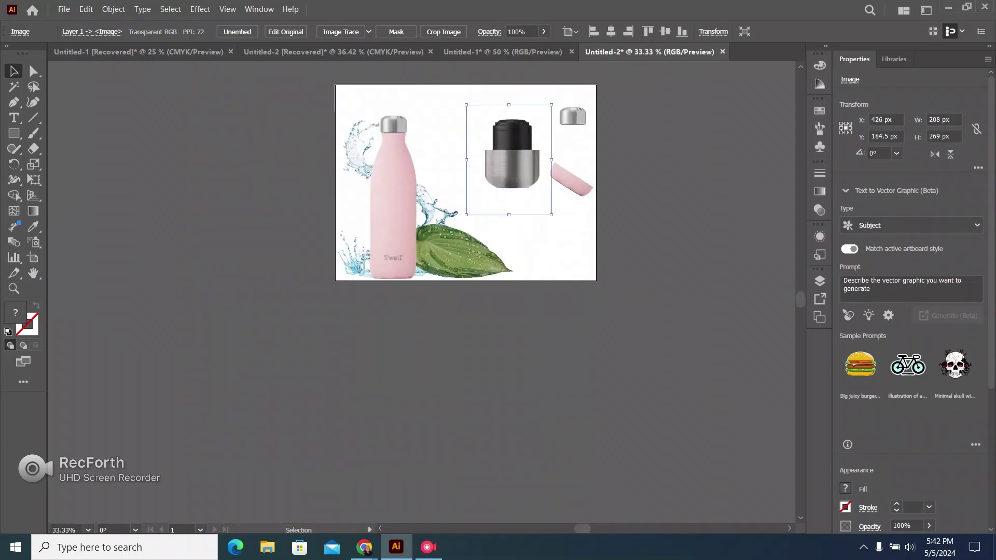
{"action": "scroll", "coordinate": [466, 234], "scroll_direction": "up", "scroll_amount": 4}
{"action": "key", "text": "ctrl+plus"}
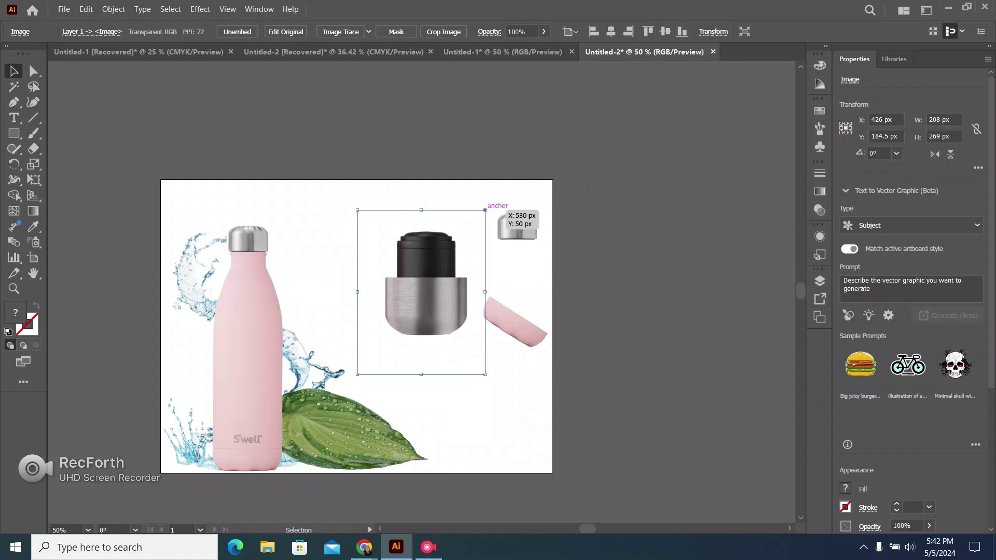
{"action": "left_click_drag", "start_coordinate": [485, 210], "coordinate": [426, 286]}
{"action": "left_click_drag", "start_coordinate": [399, 328], "coordinate": [481, 283]}
Step: Reduce the pink base's tilt to 339.57° and space the metal cap, open cap and base in a column near the artboard's right edge
{"action": "left_click", "coordinate": [519, 326]}
{"action": "left_click_drag", "start_coordinate": [561, 291], "coordinate": [505, 381]}
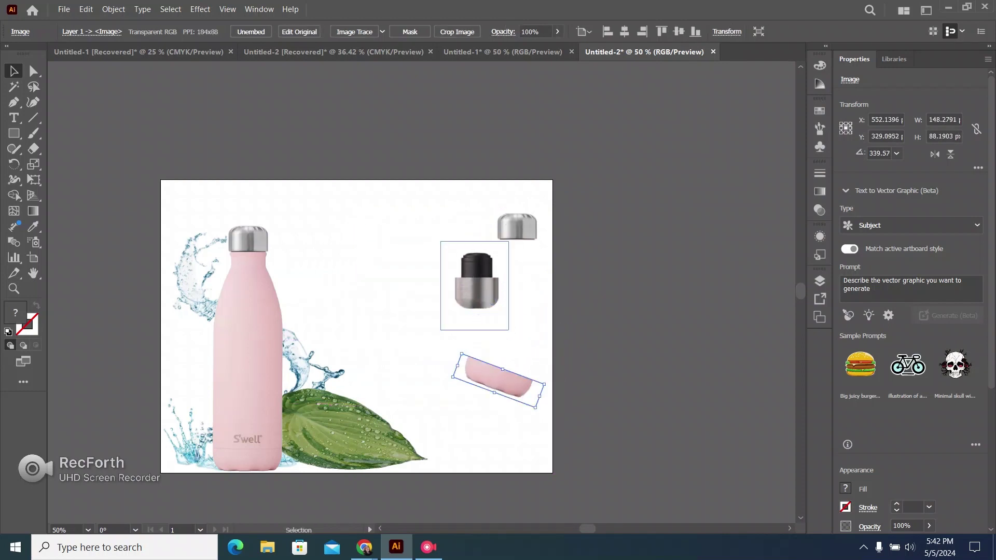
{"action": "left_click_drag", "start_coordinate": [504, 280], "coordinate": [540, 295]}
{"action": "left_click_drag", "start_coordinate": [533, 379], "coordinate": [537, 375]}
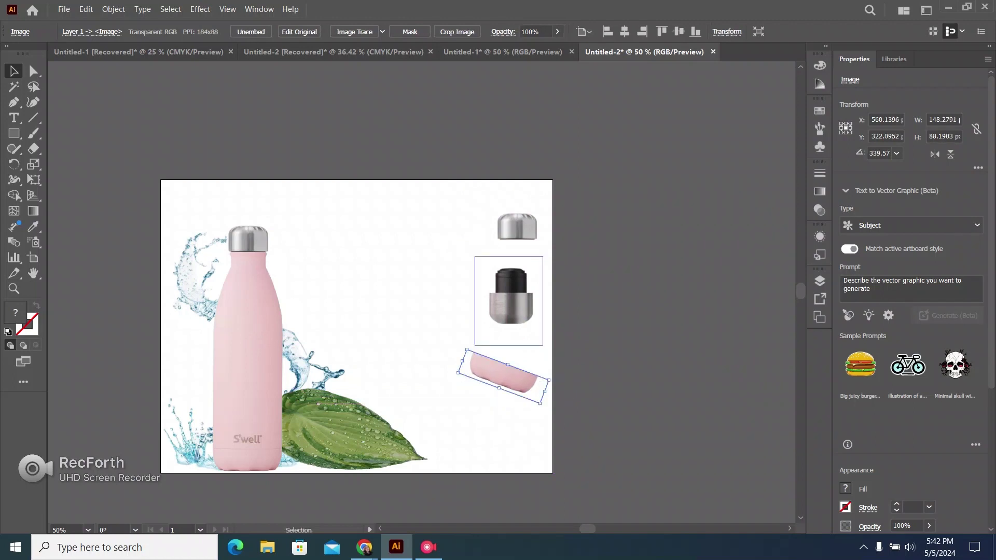
{"action": "left_click_drag", "start_coordinate": [520, 312], "coordinate": [507, 319]}
{"action": "left_click_drag", "start_coordinate": [513, 368], "coordinate": [514, 394]}
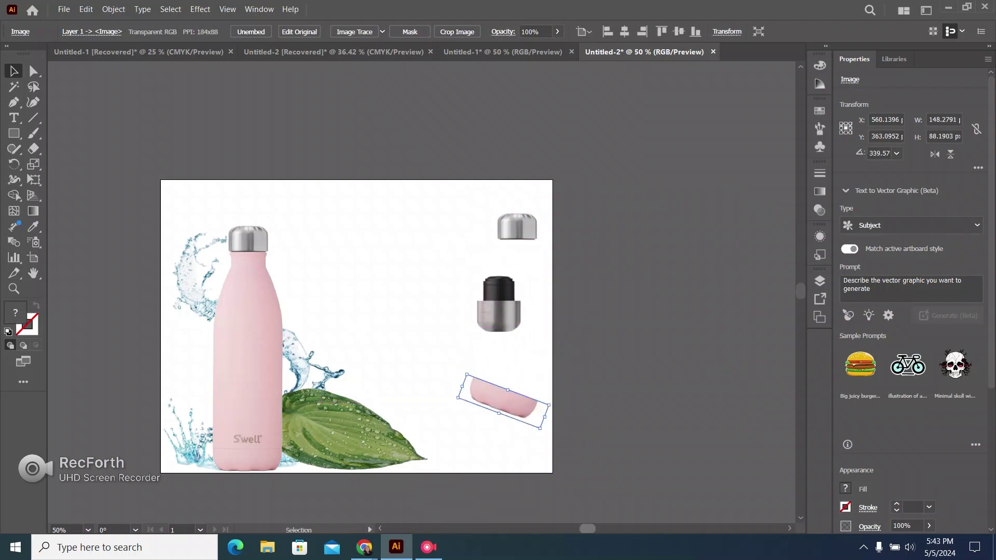
{"action": "scroll", "coordinate": [415, 327], "scroll_direction": "left", "scroll_amount": 5}
{"action": "left_click_drag", "start_coordinate": [638, 227], "coordinate": [616, 230]}
{"action": "left_click", "coordinate": [208, 233]}
Step: Extend the artboard's top edge upward to make the artboard 582 px high
{"action": "key", "text": "shift+o"}
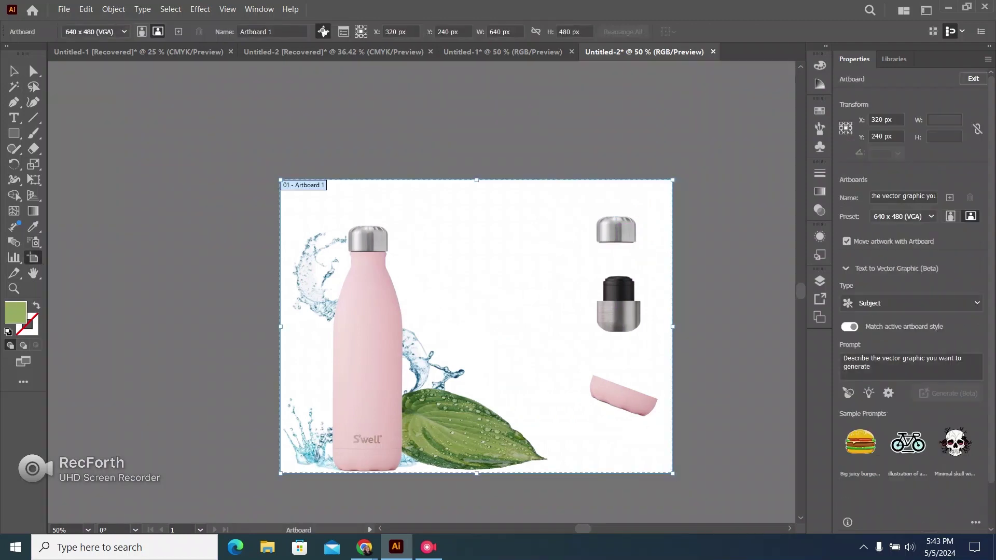
{"action": "left_click_drag", "start_coordinate": [476, 180], "coordinate": [476, 117]}
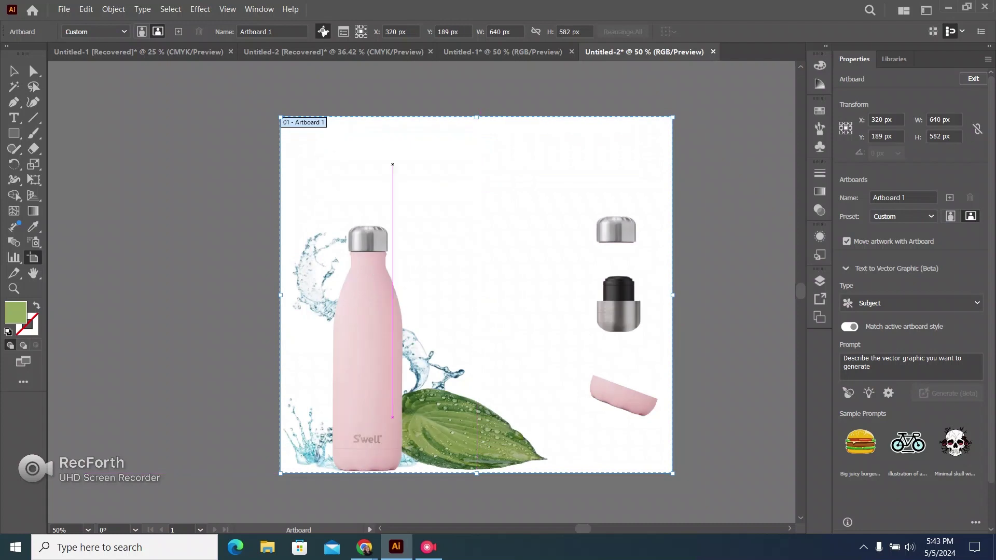
{"action": "key", "text": "Escape"}
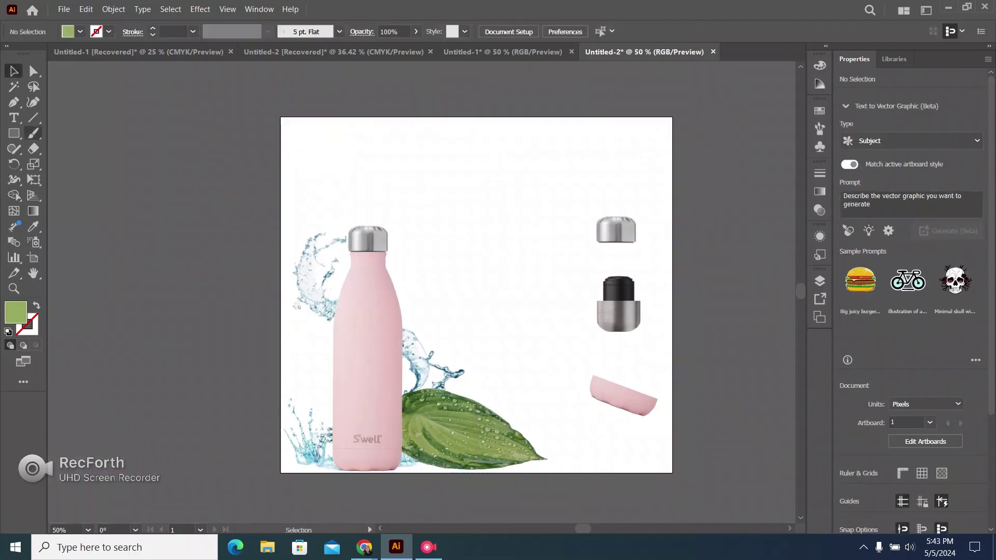
Step: Add point text above the bottle, scale it to about 59.4 pt and replace the placeholder with "water bottle"
{"action": "left_click", "coordinate": [13, 118]}
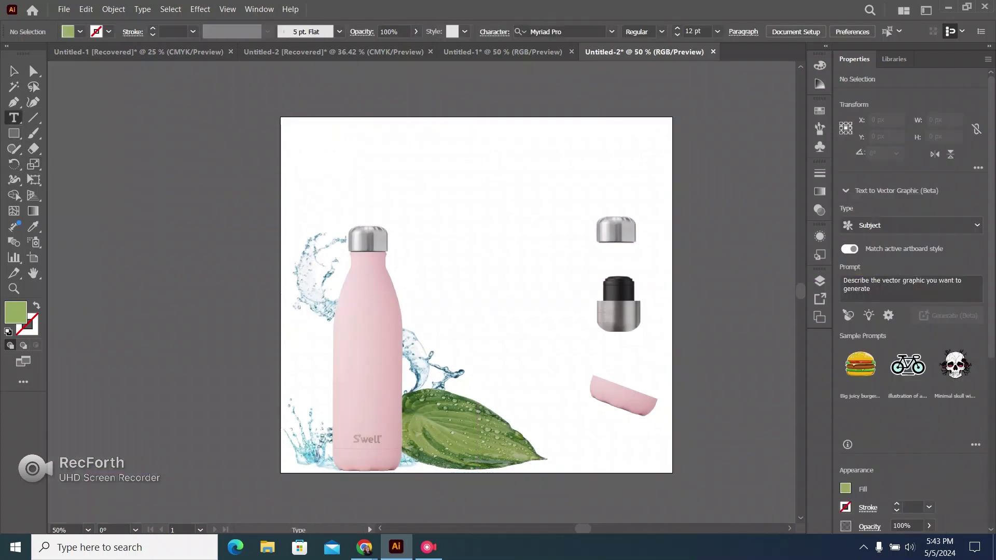
{"action": "left_click", "coordinate": [359, 147]}
{"action": "left_click", "coordinate": [14, 71]}
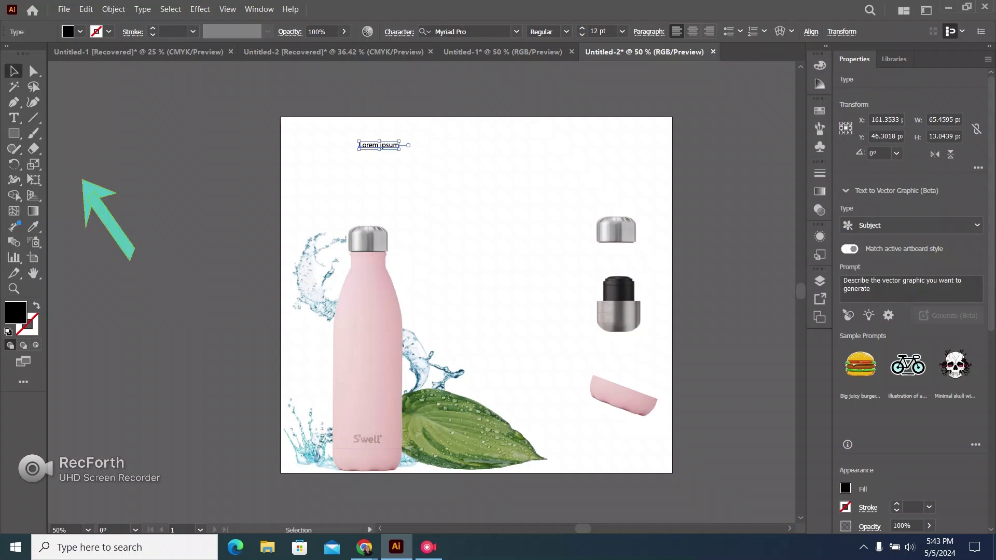
{"action": "left_click_drag", "start_coordinate": [399, 141], "coordinate": [504, 166]}
{"action": "double_click", "coordinate": [505, 165]}
{"action": "key", "text": "ctrl+a"}
{"action": "key", "text": "BackSpace"}
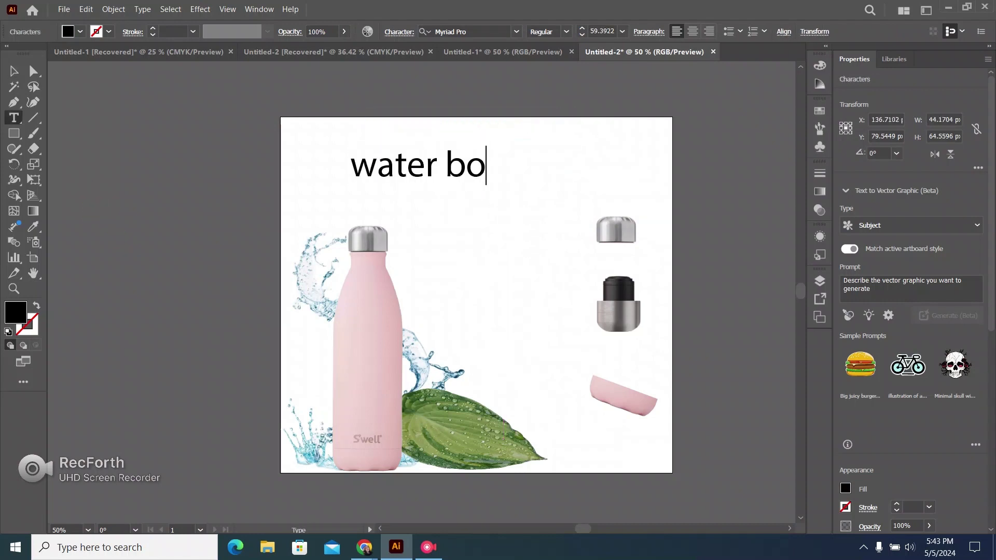
Step: Try to set the title's font to Source Sans Variable
{"action": "left_click", "coordinate": [457, 31]}
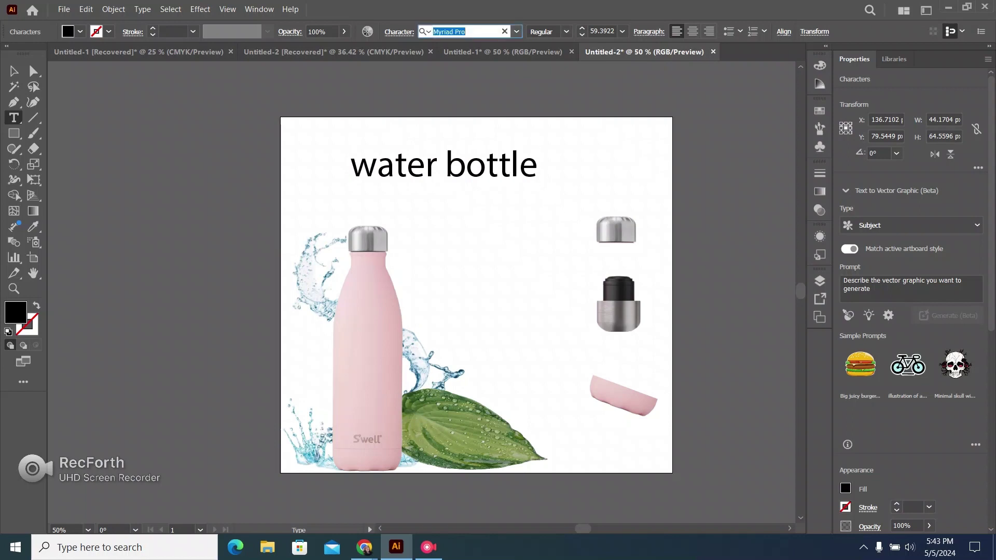
{"action": "left_click", "coordinate": [516, 32]}
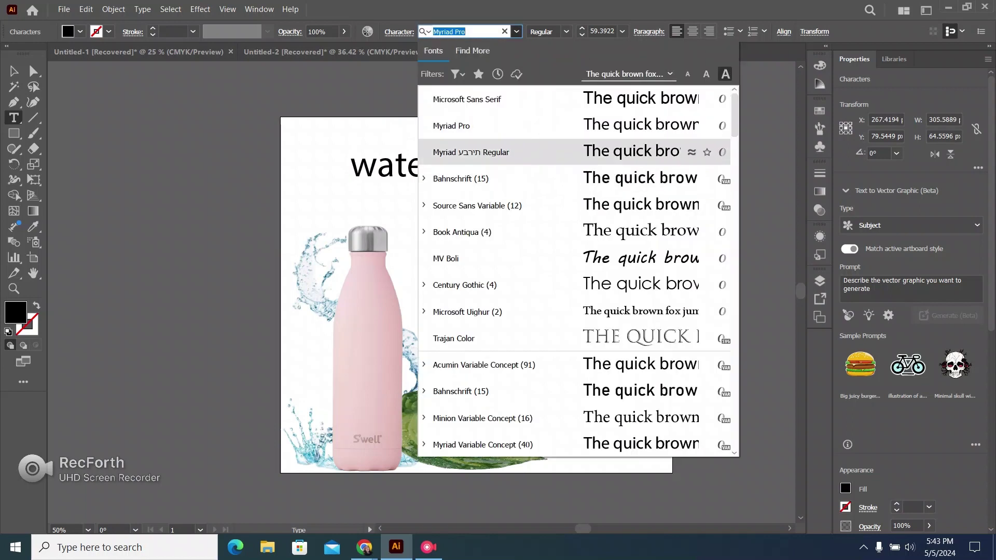
{"action": "left_click", "coordinate": [477, 205]}
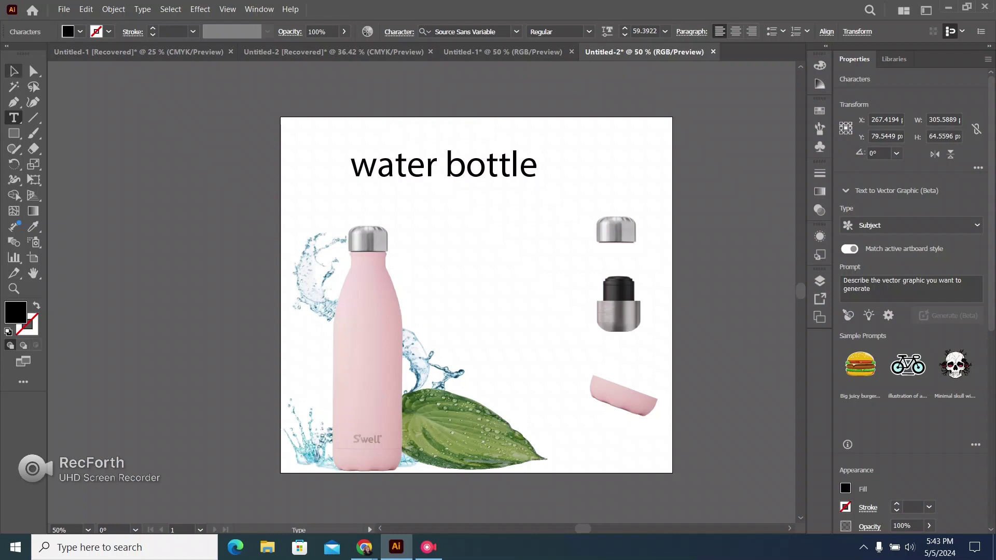
{"action": "key", "text": "Escape"}
Step: Resize the title to about 321 × 45 px and capitalize both words to read "Water Bottle"
{"action": "left_click_drag", "start_coordinate": [537, 145], "coordinate": [548, 158]}
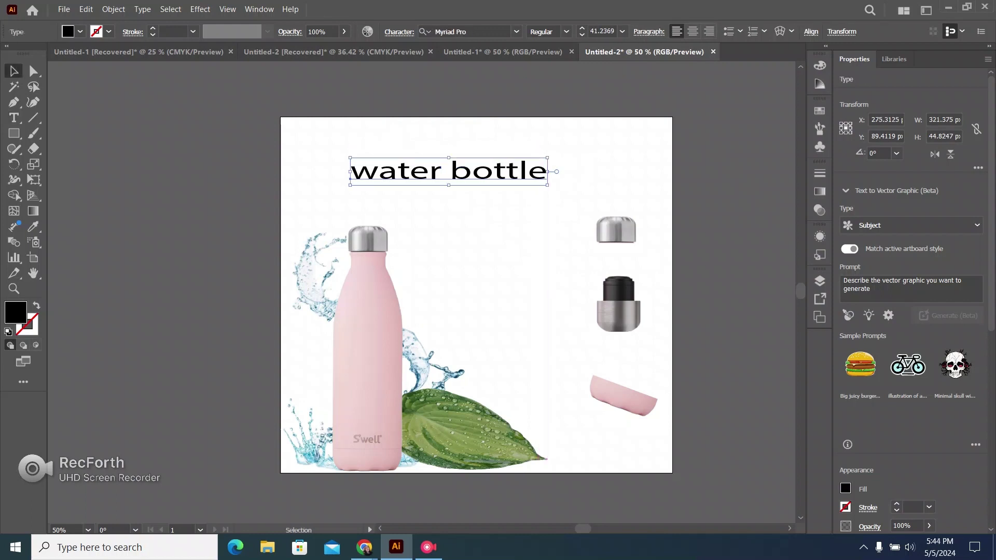
{"action": "double_click", "coordinate": [470, 171]}
{"action": "key", "text": "BackSpace"}
{"action": "type", "text": "B"}
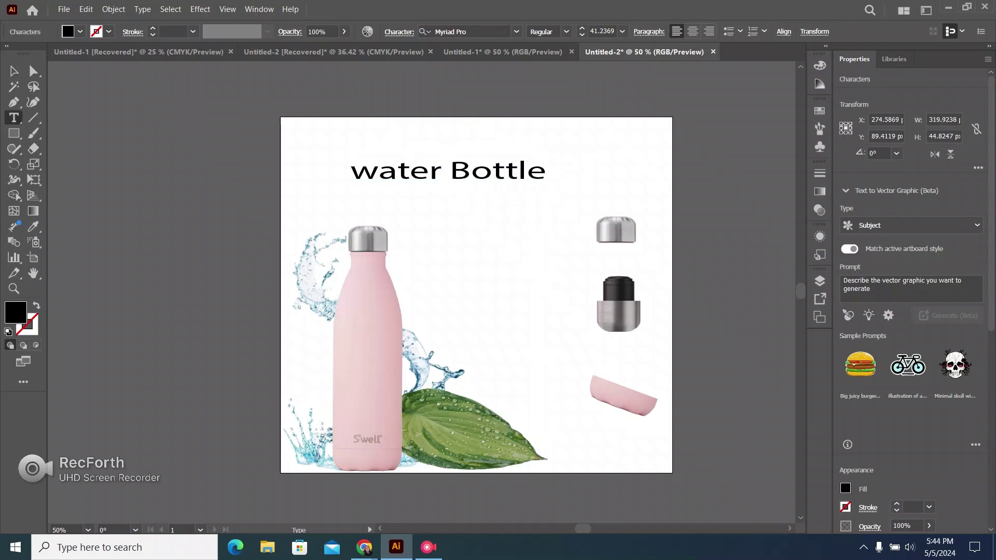
{"action": "key", "text": "BackSpace"}
{"action": "type", "text": "W"}
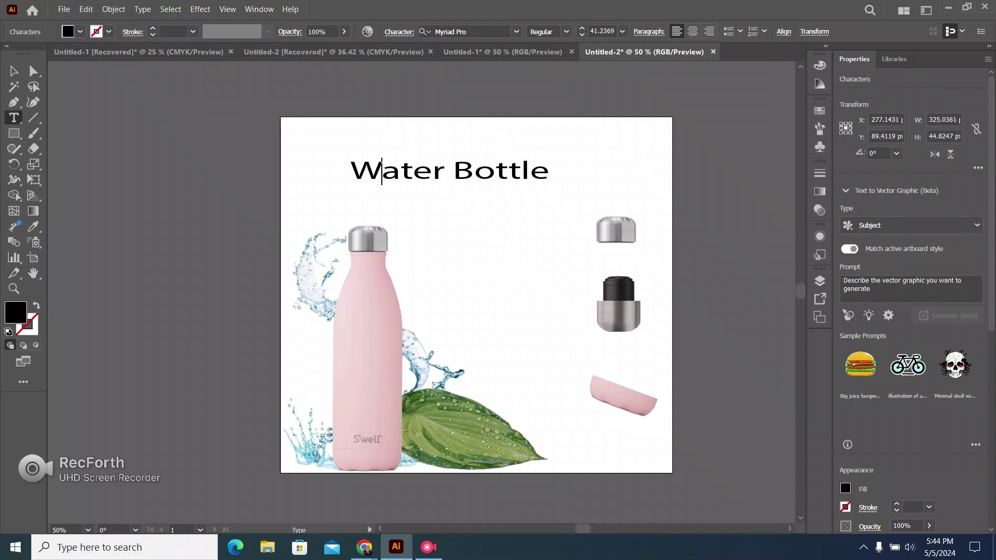
{"action": "key", "text": "Escape"}
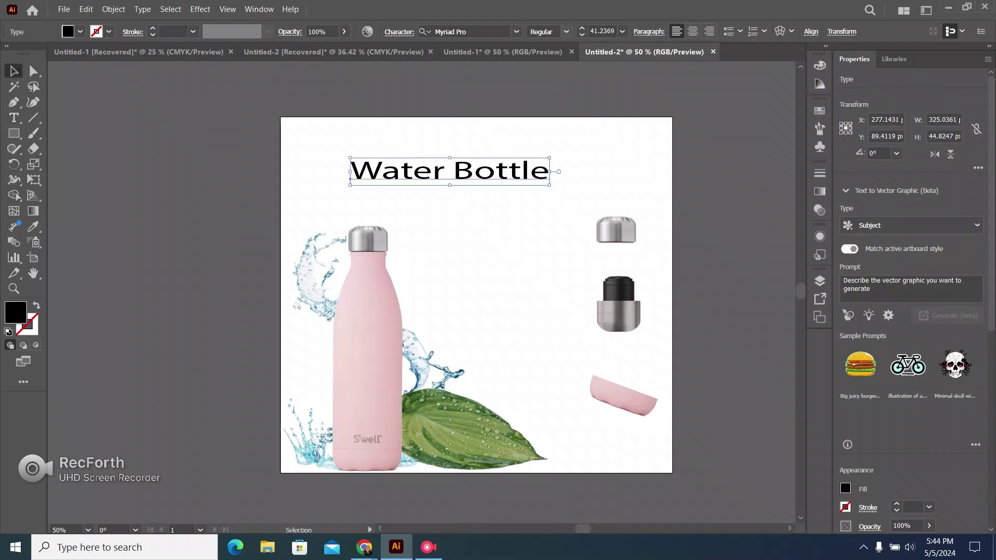
Step: Set the title's font to Microsoft Uighur and move it up to the artboard's top centre at about 284 × 67 px
{"action": "left_click", "coordinate": [516, 31]}
{"action": "left_click", "coordinate": [511, 337]}
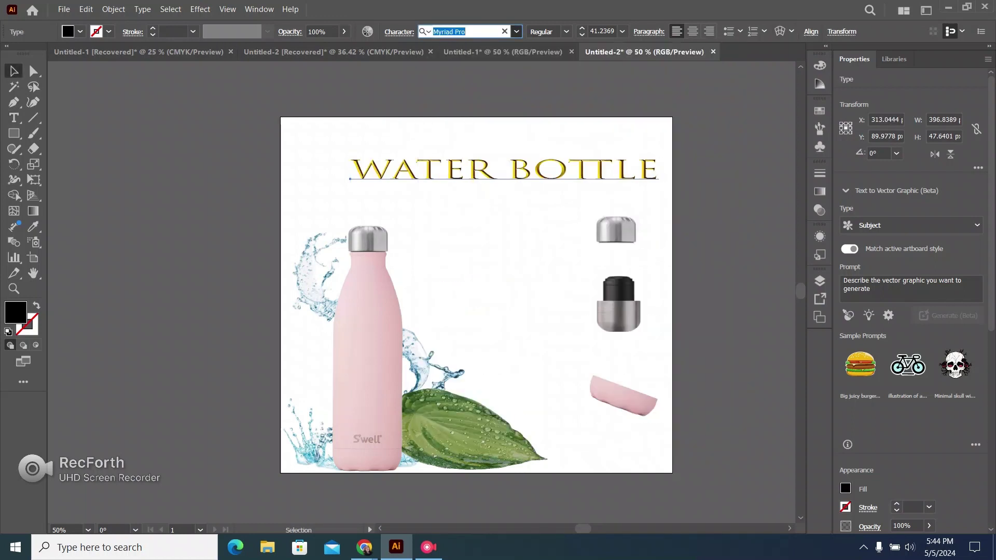
{"action": "left_click", "coordinate": [516, 32]}
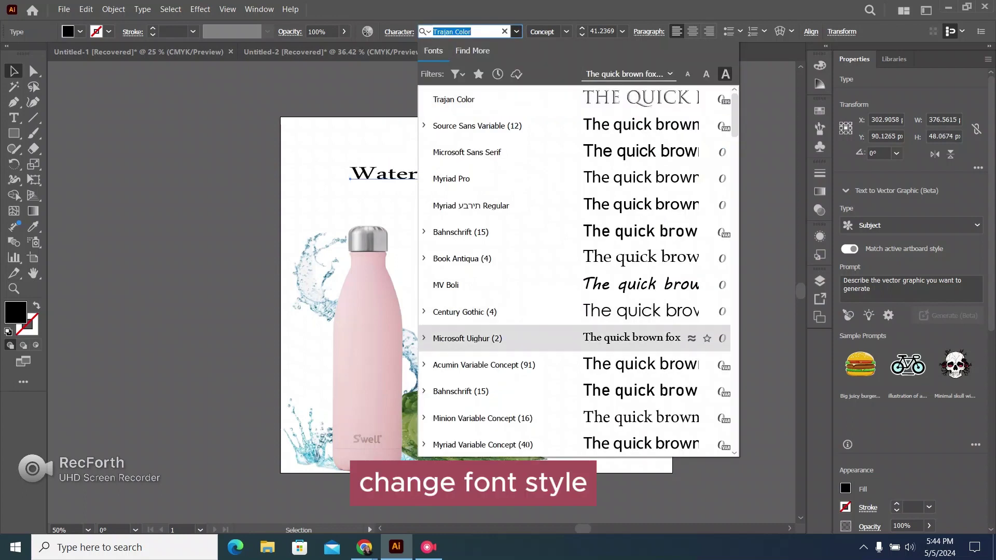
{"action": "left_click", "coordinate": [511, 338]}
{"action": "left_click_drag", "start_coordinate": [487, 160], "coordinate": [531, 153]}
Step: Draw a 315 × 36 px rectangle below the title and fill it with pink sampled from the bottle
{"action": "left_click", "coordinate": [14, 134]}
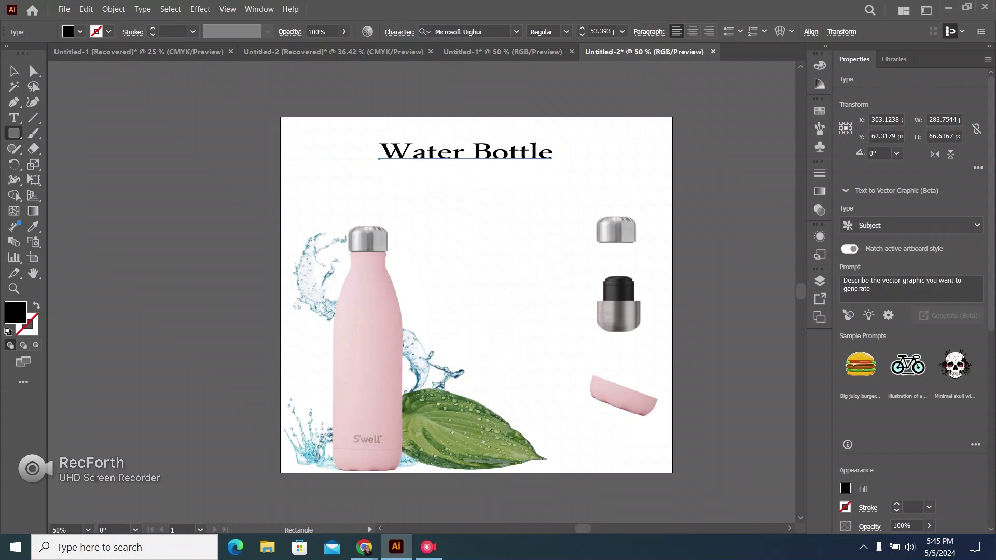
{"action": "left_click_drag", "start_coordinate": [374, 176], "coordinate": [569, 199]}
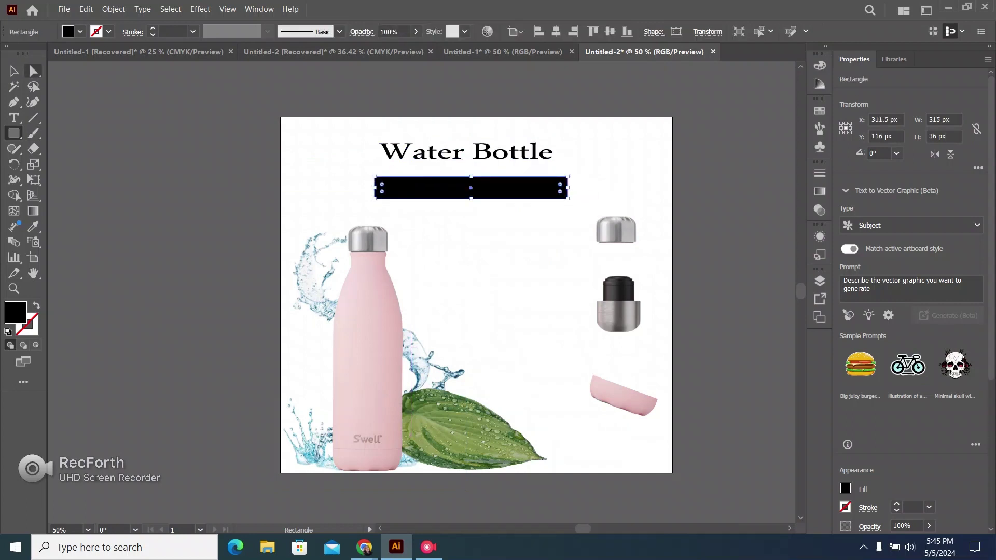
{"action": "key", "text": "v"}
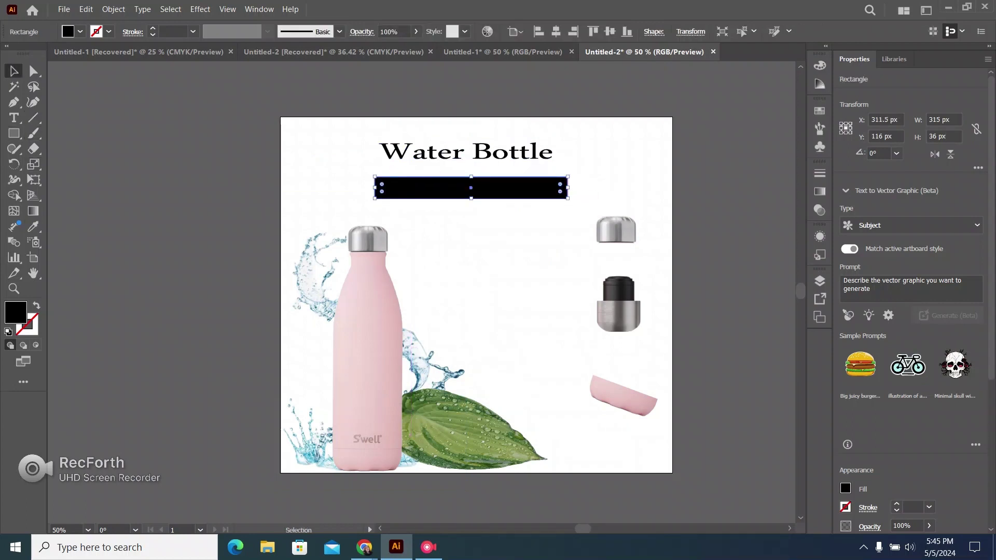
{"action": "key", "text": "i"}
{"action": "left_click", "coordinate": [386, 300]}
{"action": "key", "text": "v"}
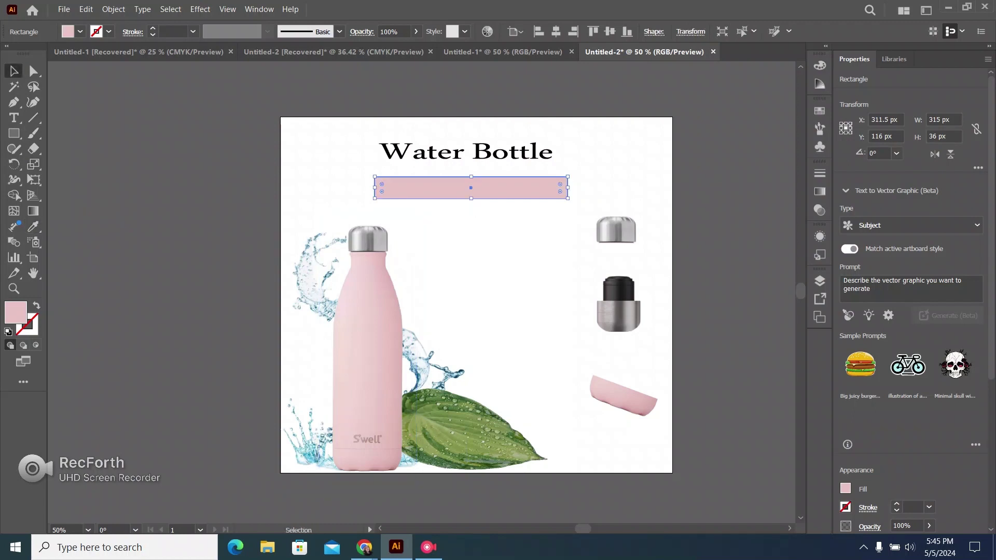
Step: Move the pink rectangle over the title and arrange it behind the text
{"action": "left_click_drag", "start_coordinate": [471, 187], "coordinate": [468, 152]}
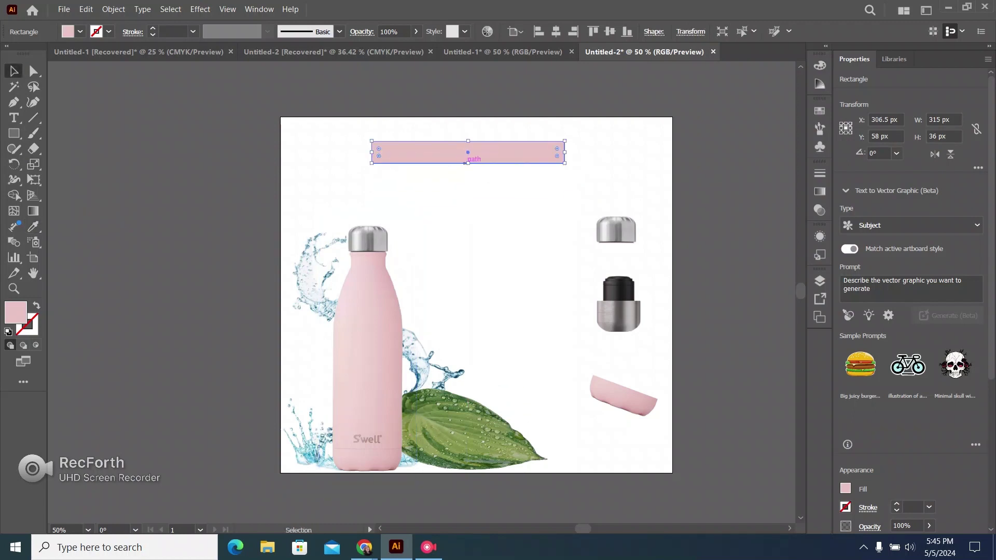
{"action": "right_click", "coordinate": [466, 163]}
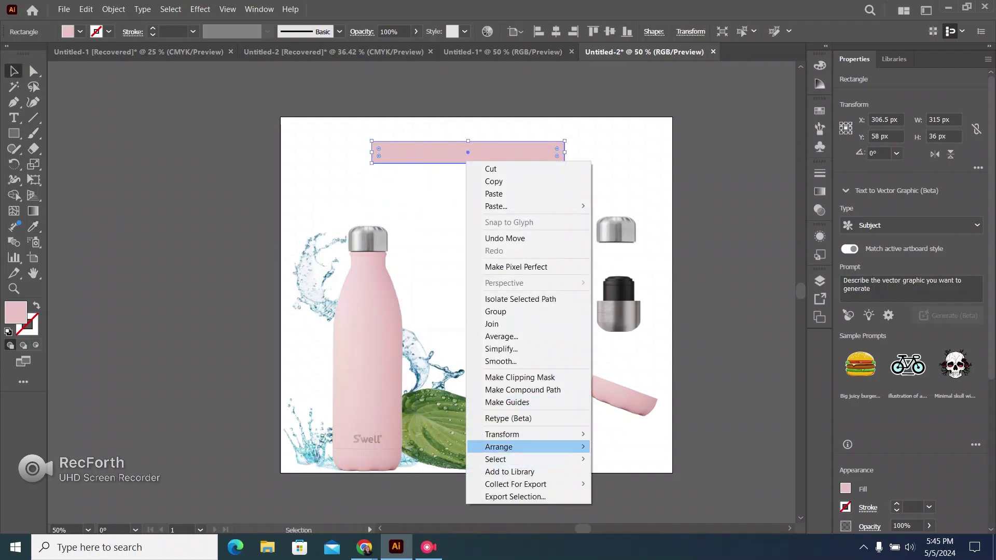
{"action": "mouse_move", "coordinate": [519, 447]}
{"action": "left_click", "coordinate": [645, 472]}
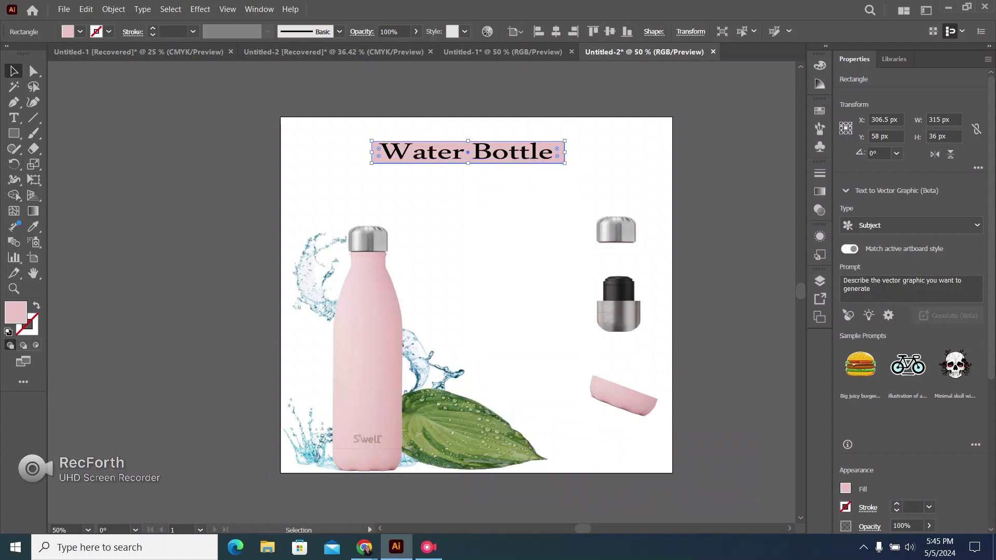
Step: Enlarge the pink rectangle around the title to about 362 × 54 px
{"action": "mouse_move", "coordinate": [565, 141]}
{"action": "left_mouse_down"}
{"action": "mouse_move", "coordinate": [579, 132]}
{"action": "mouse_move", "coordinate": [571, 136]}
{"action": "left_mouse_up"}
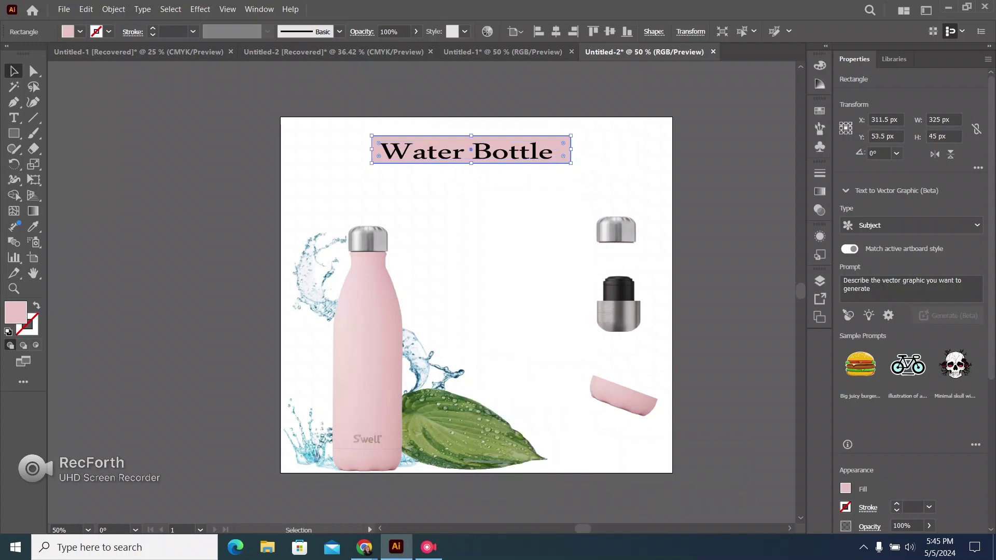
{"action": "left_click_drag", "start_coordinate": [372, 164], "coordinate": [356, 165]}
{"action": "left_click_drag", "start_coordinate": [464, 165], "coordinate": [463, 168]}
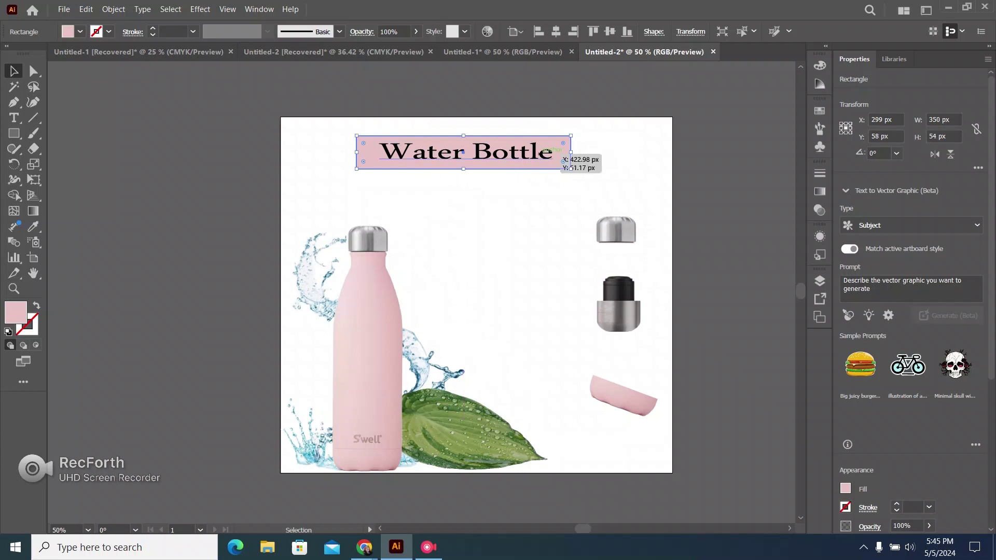
{"action": "left_click_drag", "start_coordinate": [570, 152], "coordinate": [578, 152]}
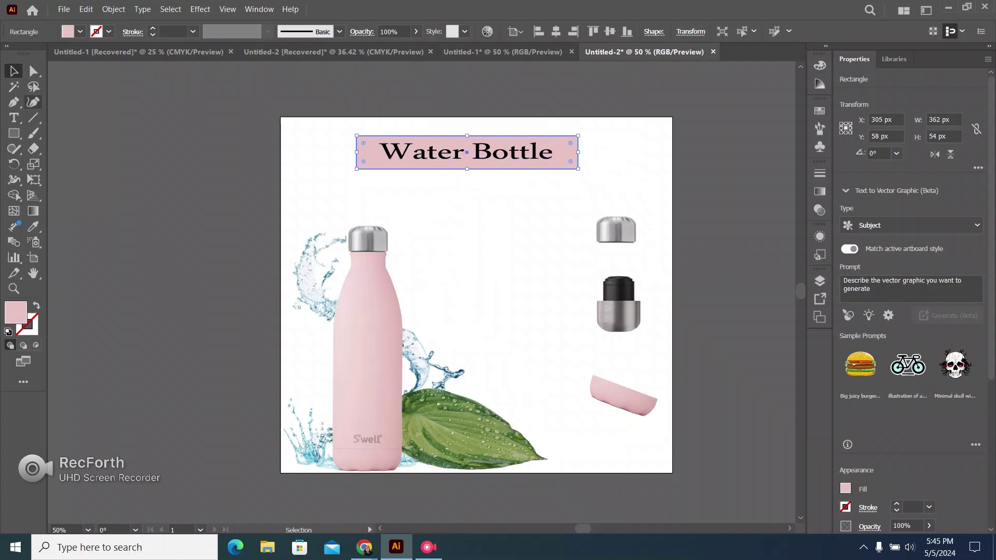
Step: Bend the pink banner's upper and lower edges inward with the Curvature tool, then deselect it
{"action": "left_click", "coordinate": [33, 102]}
{"action": "left_click_drag", "start_coordinate": [462, 168], "coordinate": [470, 140]}
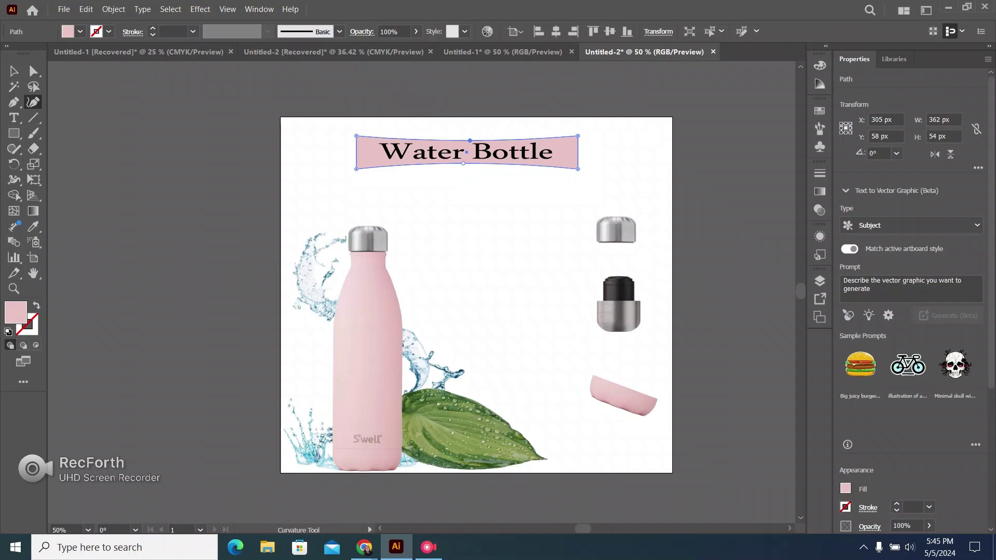
{"action": "left_click", "coordinate": [466, 187]}
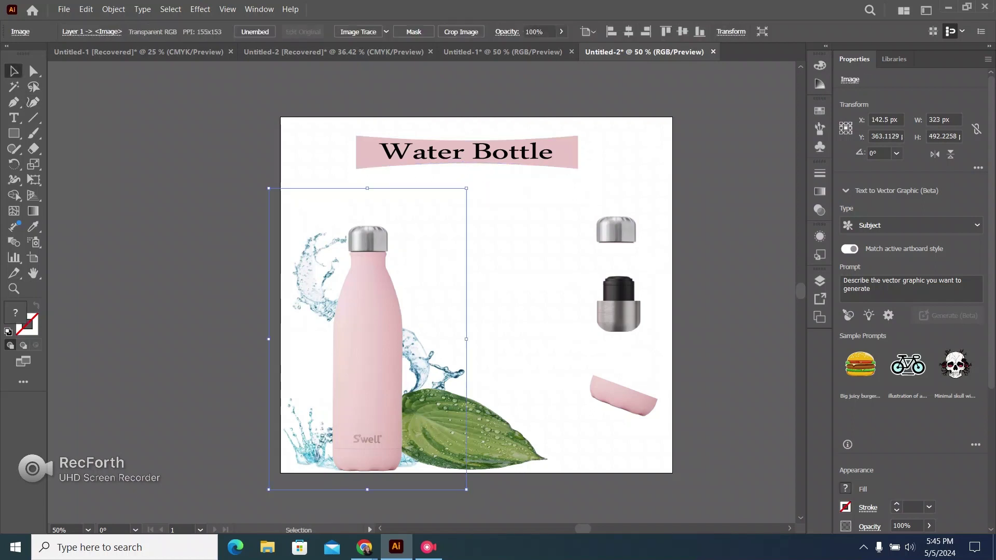
Step: Select the "Water Bottle" title together with its pink banner and move both slightly up and right
{"action": "left_click", "coordinate": [630, 137]}
{"action": "left_click_drag", "start_coordinate": [629, 137], "coordinate": [339, 184]}
{"action": "left_click_drag", "start_coordinate": [339, 136], "coordinate": [630, 185]}
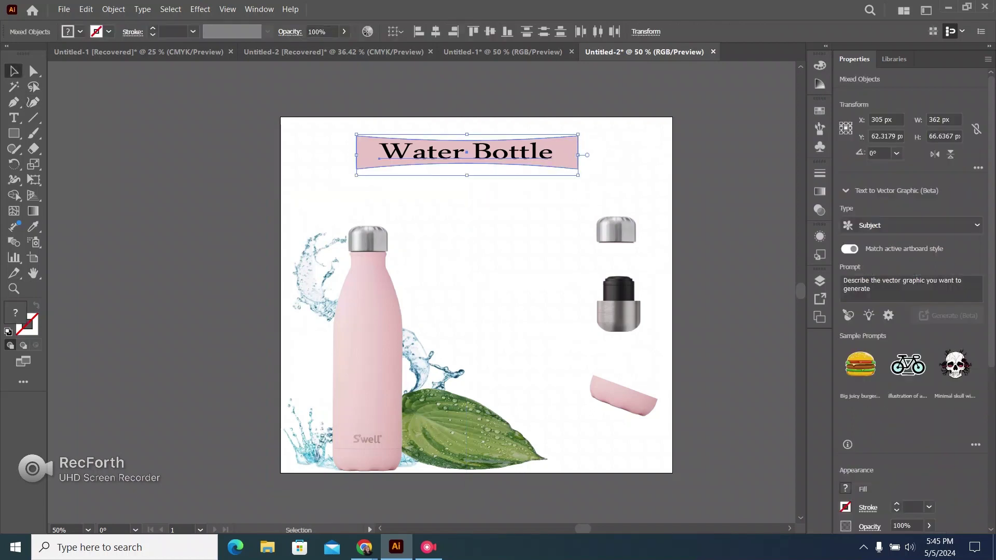
{"action": "left_click_drag", "start_coordinate": [567, 144], "coordinate": [574, 139]}
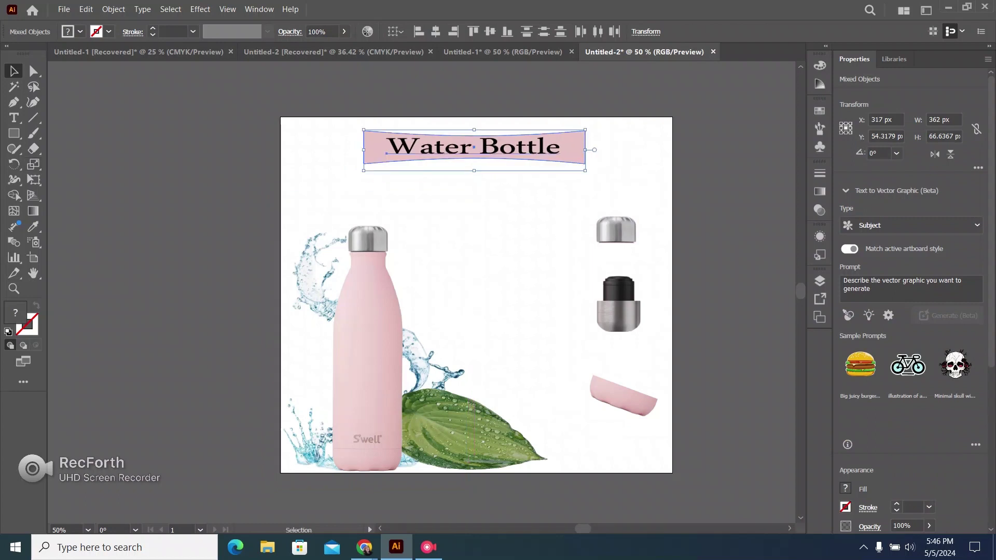
Step: Draw a pink ellipse about 102 × 76 px over the metal cap with the Ellipse tool and delete the stray path inside it
{"action": "left_click", "coordinate": [23, 382]}
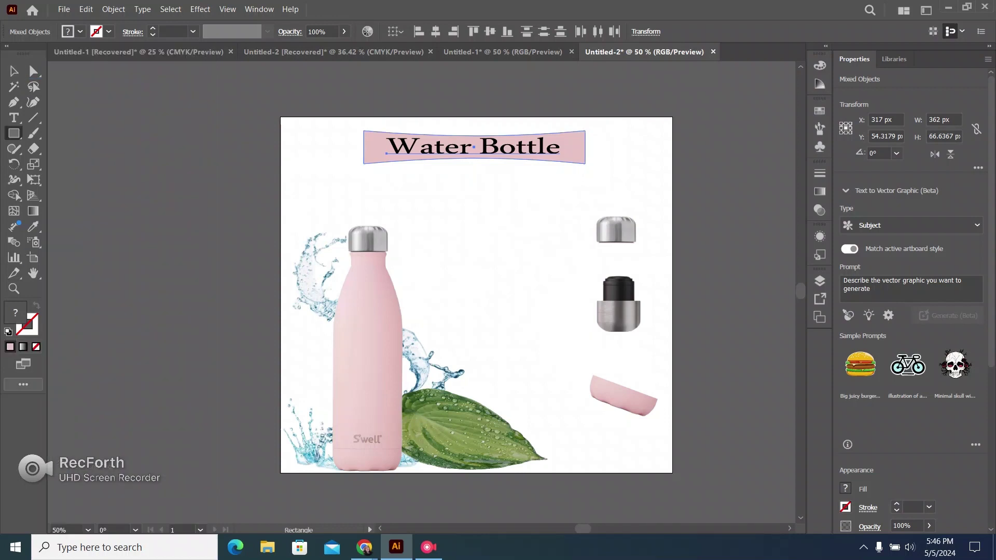
{"action": "left_click", "coordinate": [23, 385]}
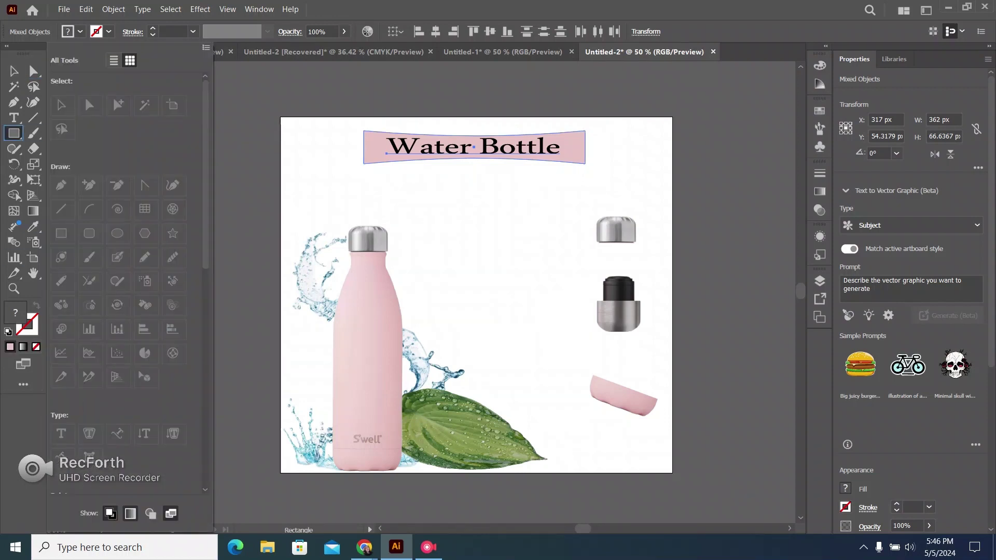
{"action": "key", "text": "l"}
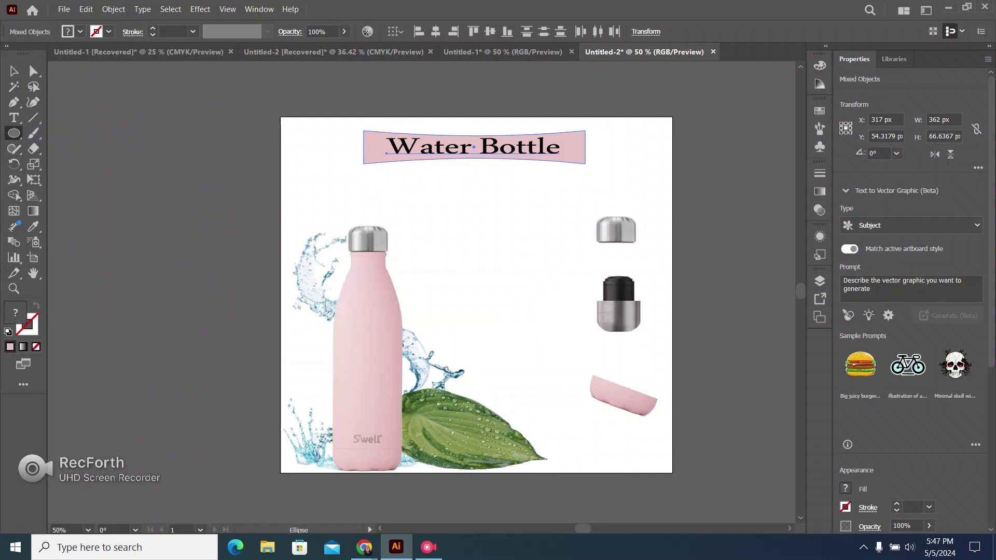
{"action": "left_click_drag", "start_coordinate": [597, 204], "coordinate": [659, 250]}
{"action": "left_click_drag", "start_coordinate": [628, 227], "coordinate": [631, 229]}
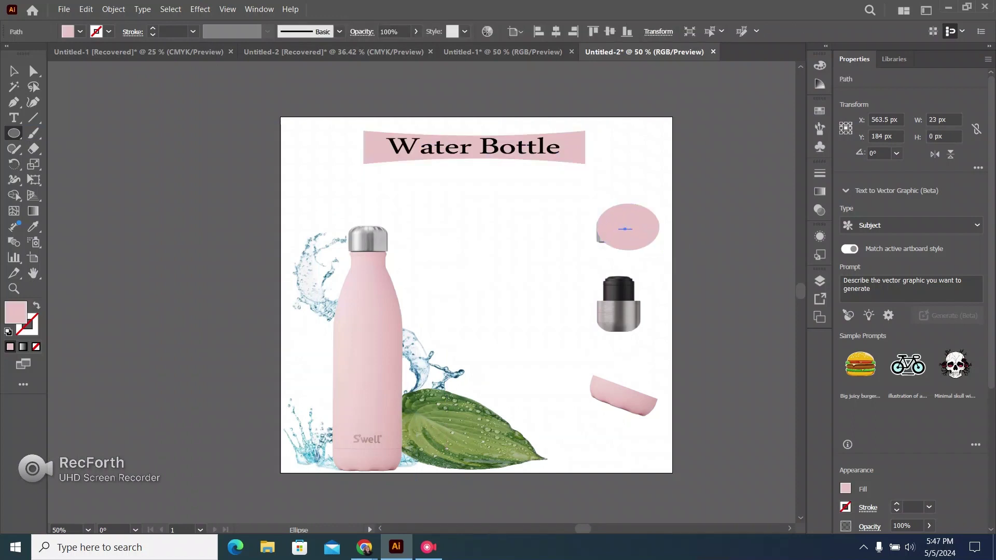
{"action": "key", "text": "Delete"}
{"action": "left_click", "coordinate": [625, 229]}
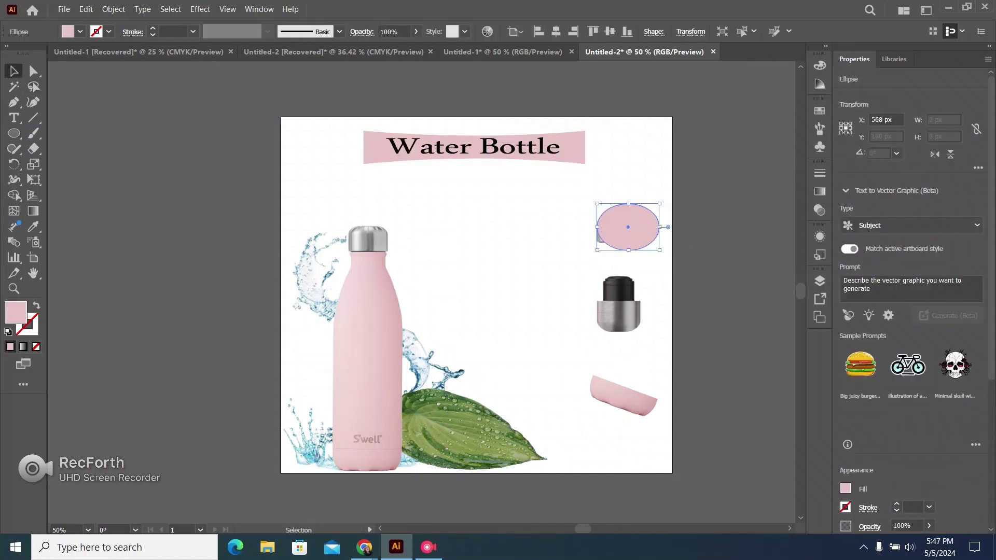
Step: Leave isolation mode, then resize the pink ellipse to about 102 × 86 px and reposition it over the metal cap
{"action": "double_click", "coordinate": [626, 228]}
{"action": "right_click", "coordinate": [611, 228]}
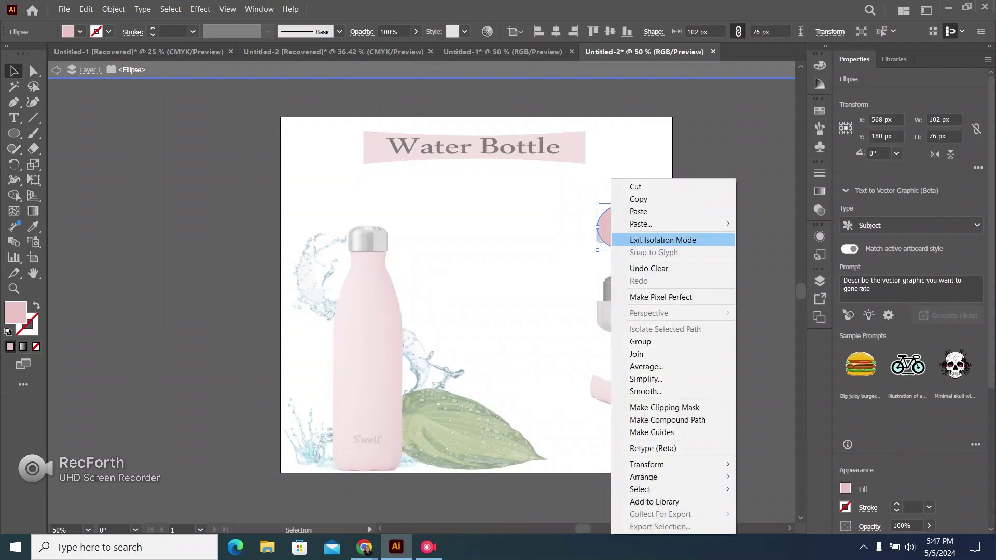
{"action": "left_click", "coordinate": [663, 240]}
{"action": "left_click_drag", "start_coordinate": [627, 226], "coordinate": [623, 259]}
{"action": "left_click_drag", "start_coordinate": [621, 232], "coordinate": [623, 230]}
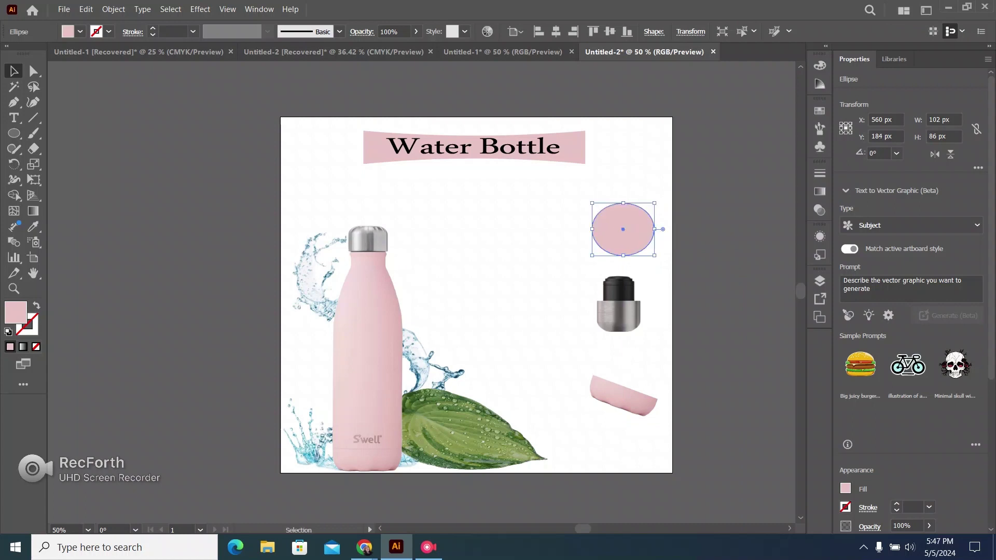
Step: Fill the ellipse with light grey and give it a pink gradient stroke
{"action": "left_click", "coordinate": [846, 488]}
{"action": "left_click", "coordinate": [824, 417]}
{"action": "key", "text": "Escape"}
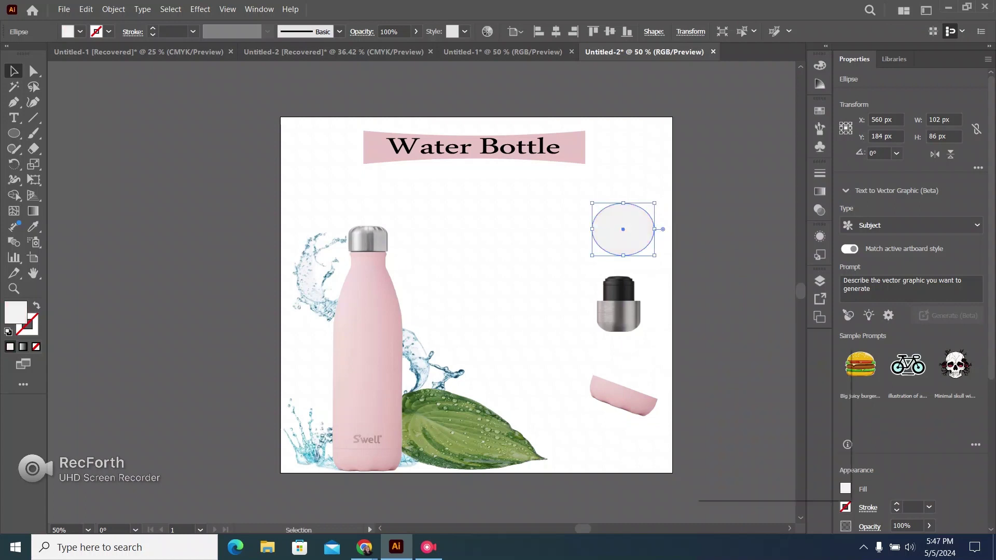
{"action": "left_click", "coordinate": [846, 507]}
{"action": "left_click", "coordinate": [831, 406]}
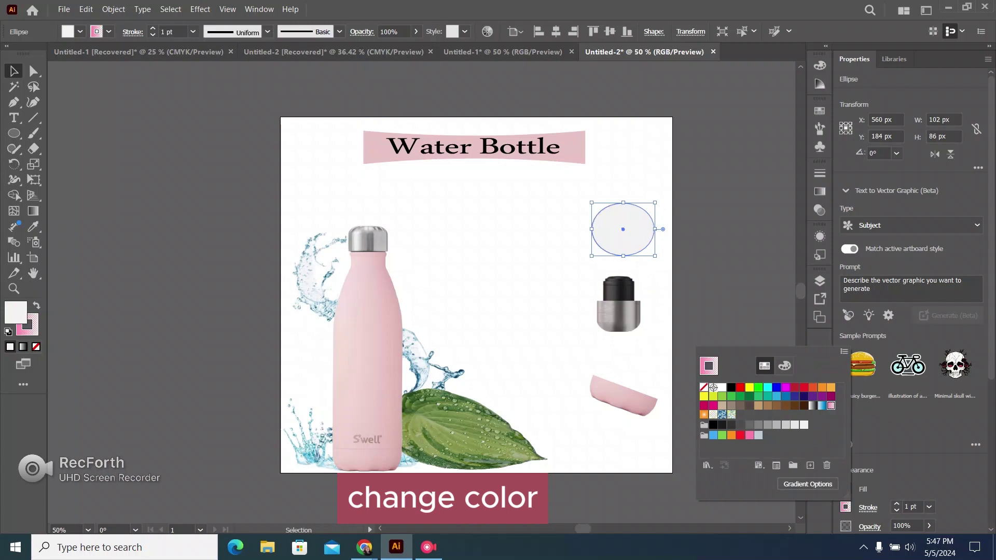
{"action": "left_click", "coordinate": [726, 290]}
Step: Arrange the grey ellipse behind the metal cap and shift it left so it surrounds the cap
{"action": "right_click", "coordinate": [624, 229]}
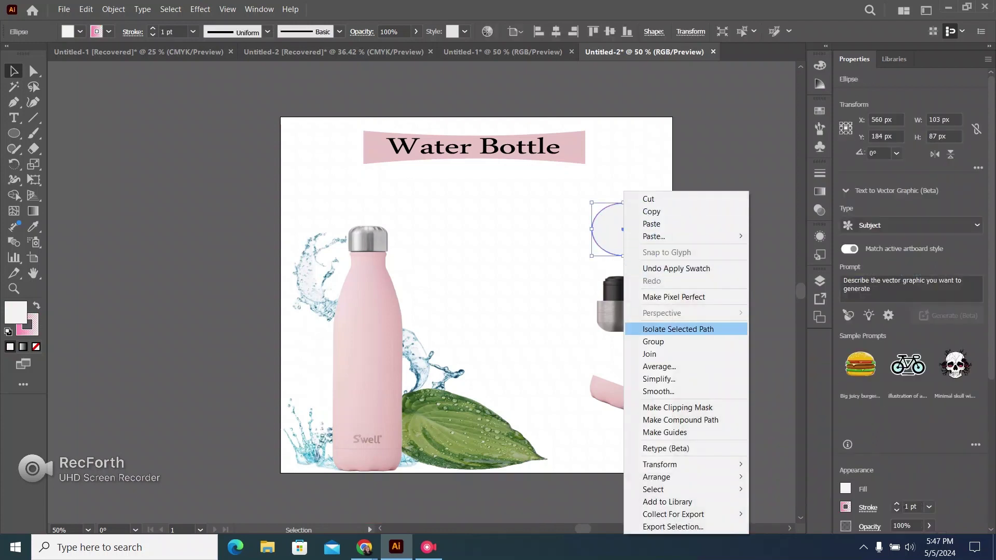
{"action": "mouse_move", "coordinate": [674, 464]}
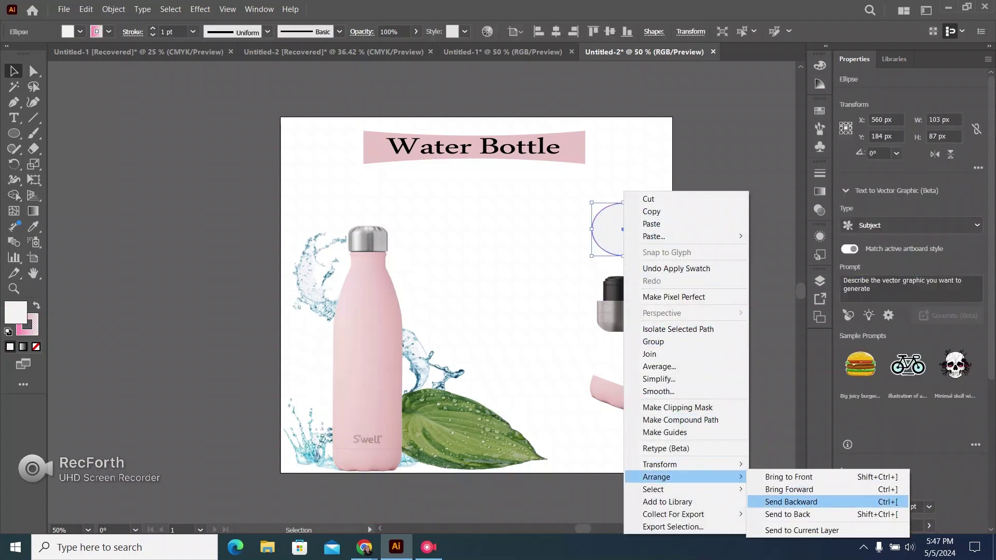
{"action": "left_click", "coordinate": [791, 502]}
{"action": "right_click", "coordinate": [618, 191]}
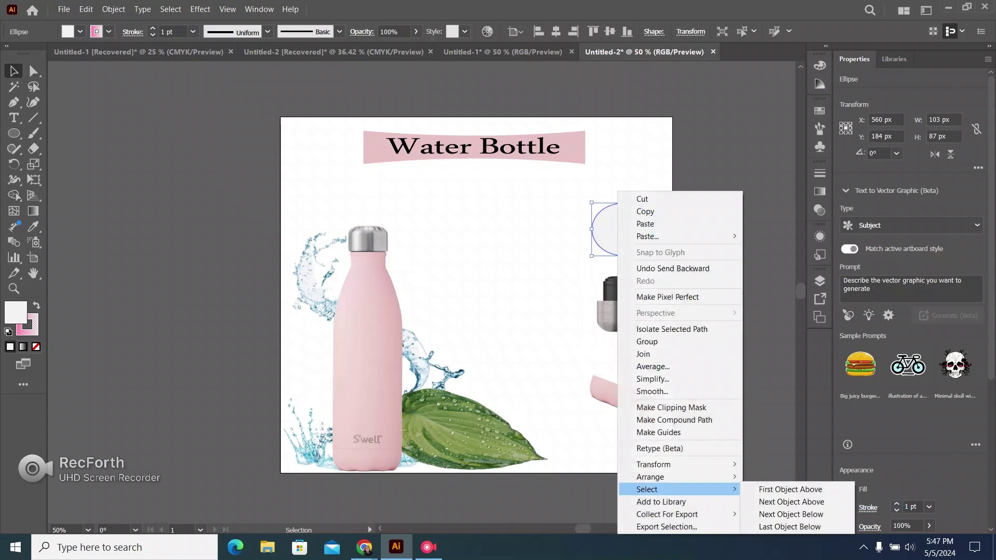
{"action": "left_click", "coordinate": [780, 514]}
{"action": "left_click_drag", "start_coordinate": [649, 227], "coordinate": [645, 227]}
{"action": "left_click", "coordinate": [721, 236]}
{"action": "left_click", "coordinate": [644, 231]}
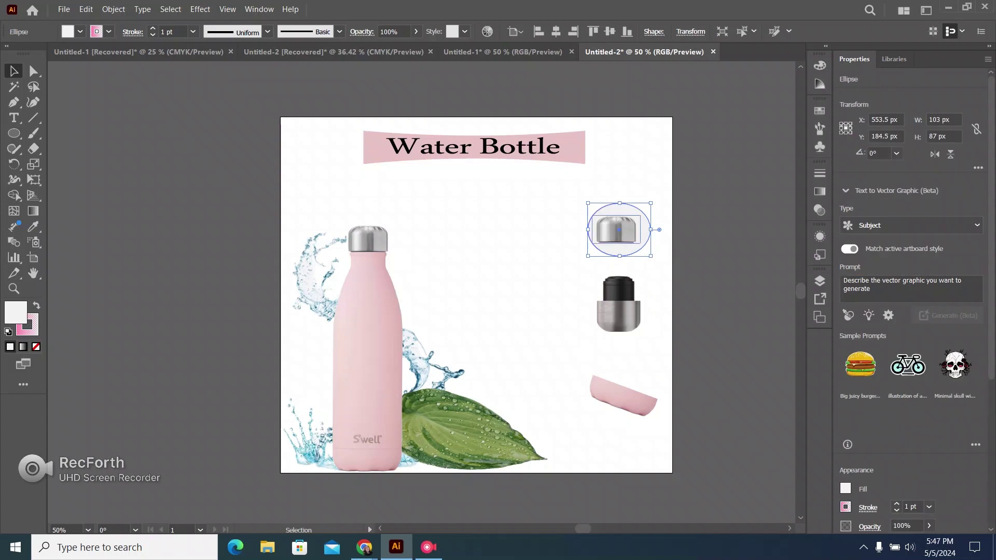
Step: Duplicate the ellipse onto the black and steel stopper, send the copy backward, and shift the stopper image right to centre it
{"action": "left_click_drag", "start_coordinate": [619, 231], "coordinate": [622, 309]}
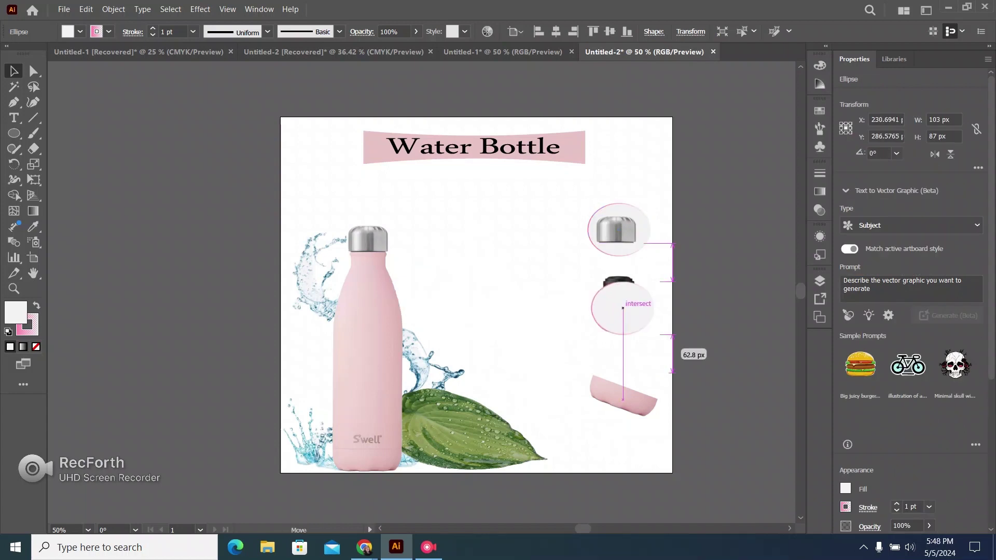
{"action": "right_click", "coordinate": [623, 309]}
{"action": "mouse_move", "coordinate": [674, 476]}
{"action": "left_click", "coordinate": [791, 501]}
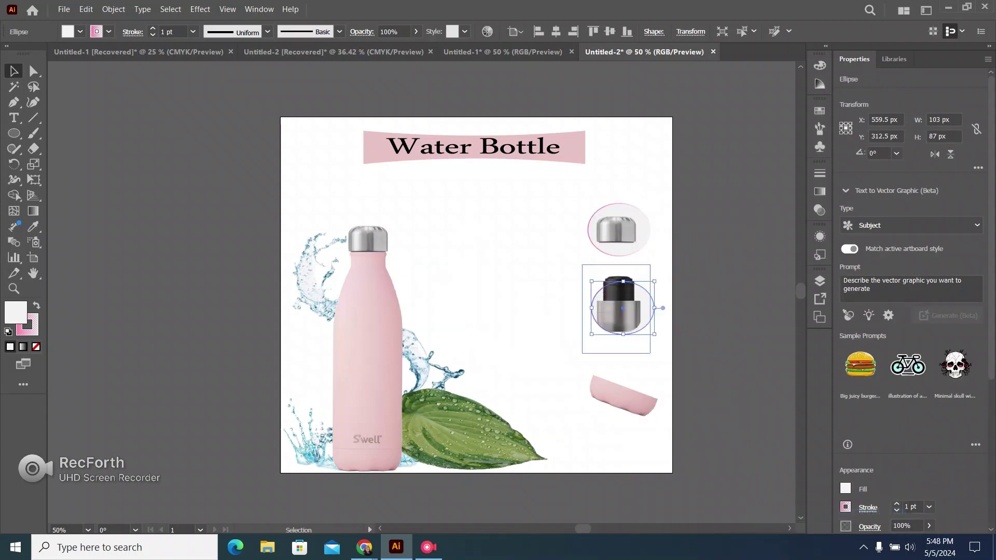
{"action": "left_click", "coordinate": [622, 306]}
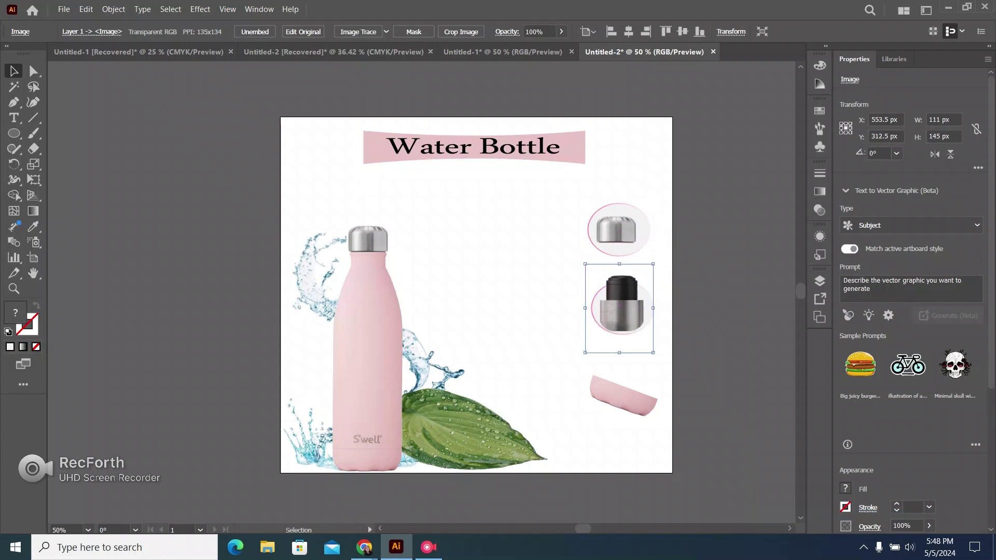
Step: Paste another copy of the ellipse, move it over the pink bottle base, and send it to the back
{"action": "key", "text": "ctrl+v"}
{"action": "left_click_drag", "start_coordinate": [422, 289], "coordinate": [613, 393]}
{"action": "right_click", "coordinate": [613, 393]}
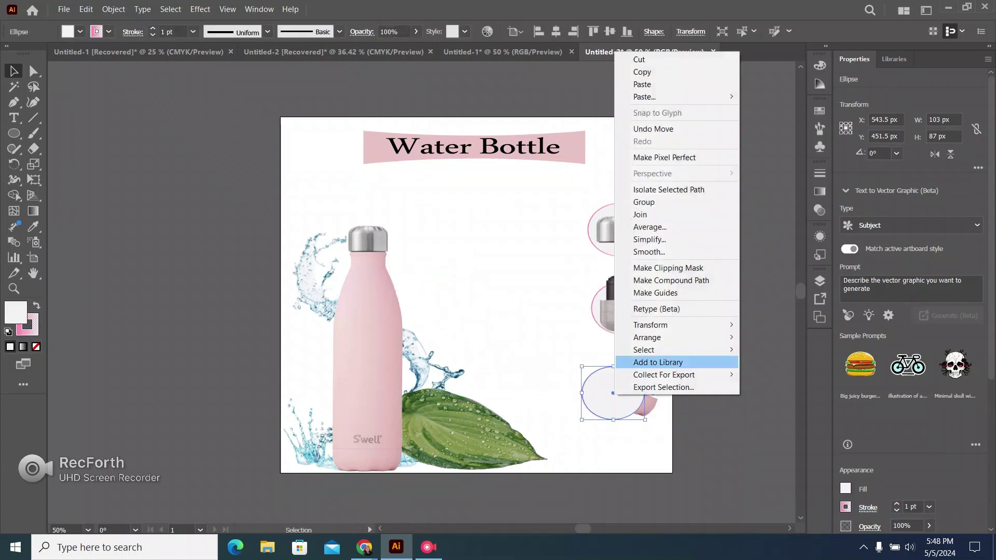
{"action": "mouse_move", "coordinate": [654, 337]}
{"action": "left_click", "coordinate": [778, 375]}
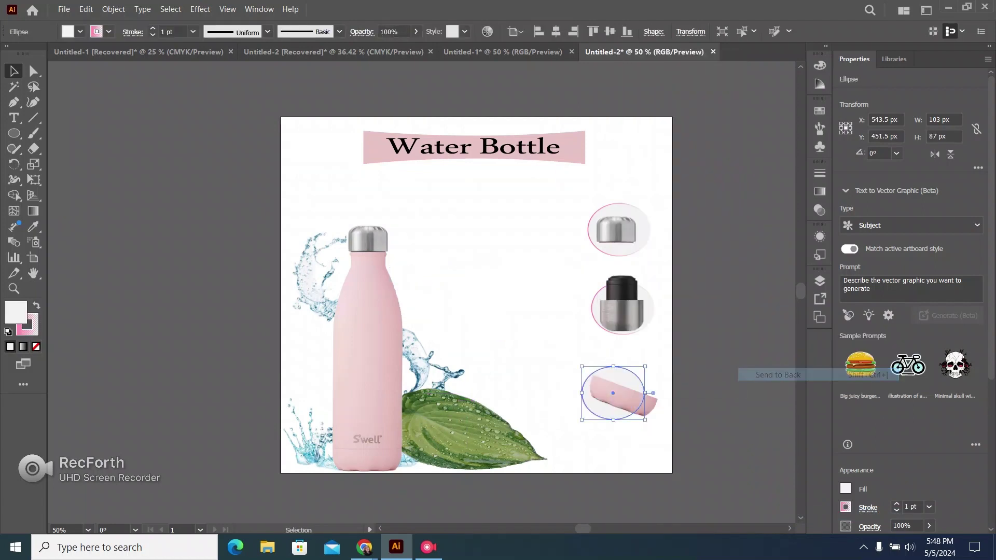
Step: Enlarge the lowest ellipse around the pink base to about 128 × 110 px and deselect it
{"action": "left_click_drag", "start_coordinate": [614, 393], "coordinate": [585, 358]}
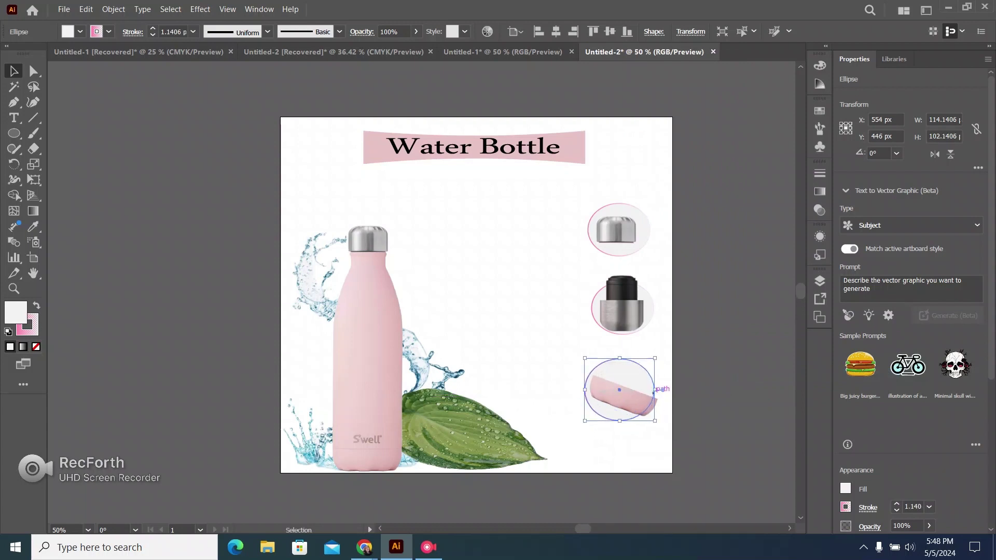
{"action": "left_click_drag", "start_coordinate": [654, 389], "coordinate": [662, 425]}
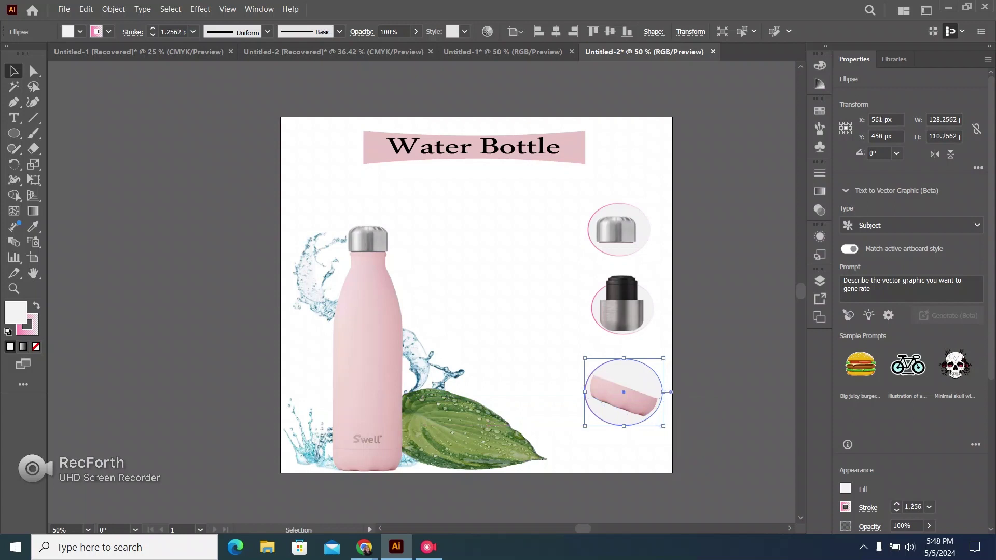
{"action": "left_click", "coordinate": [709, 389]}
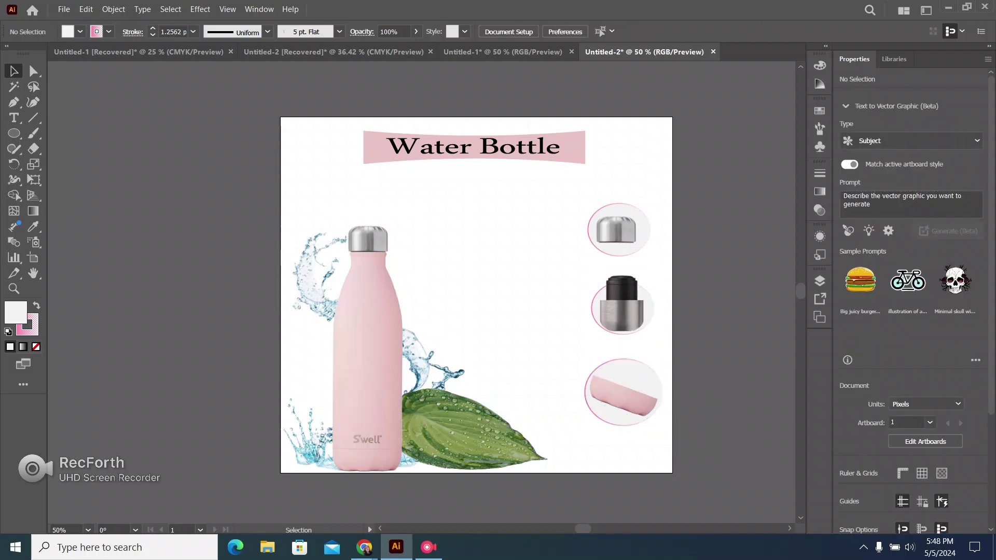
Step: Draw a near-vertical line about 393 px long through the three ellipses and set its stroke to green
{"action": "left_click", "coordinate": [33, 118]}
{"action": "left_click_drag", "start_coordinate": [619, 230], "coordinate": [624, 433]}
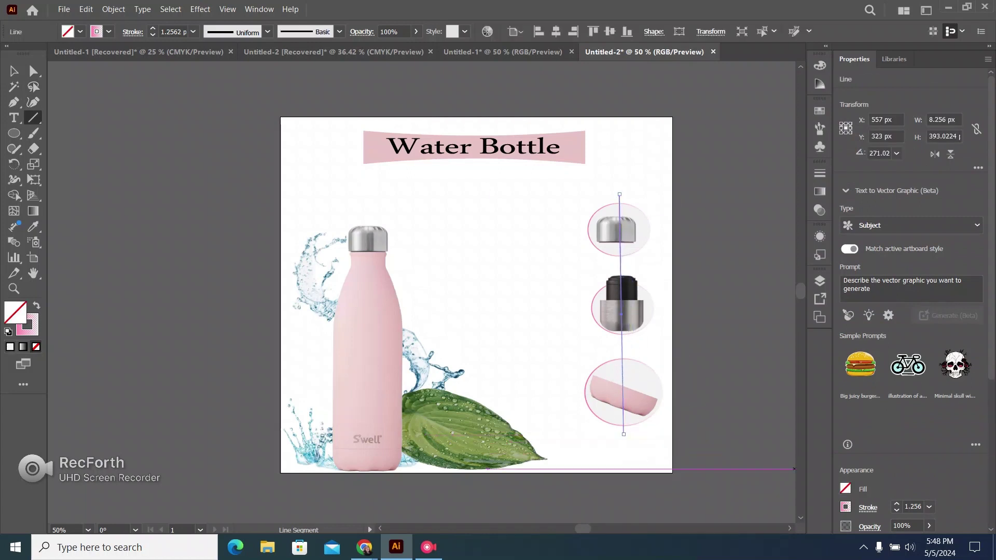
{"action": "left_click", "coordinate": [845, 507]}
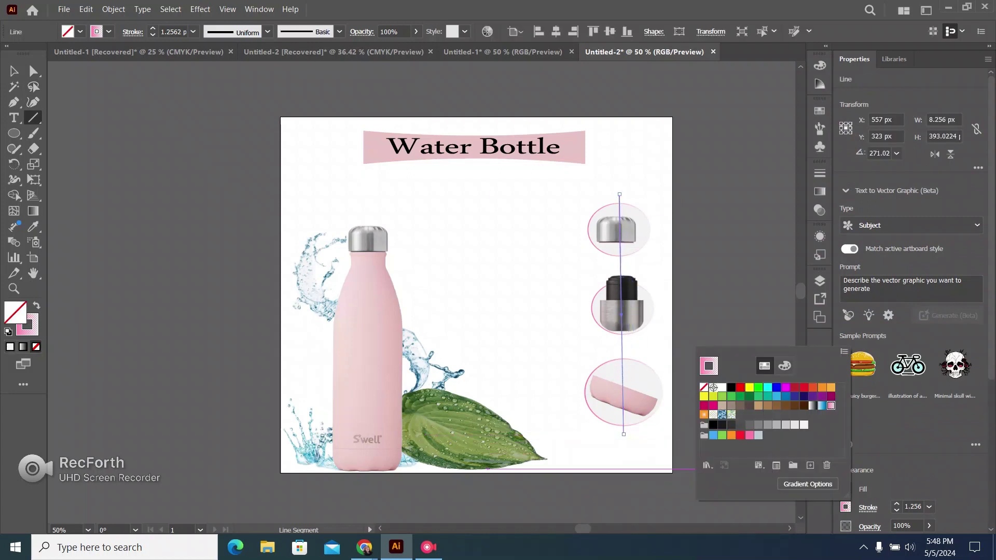
{"action": "left_click", "coordinate": [732, 397]}
{"action": "left_click", "coordinate": [529, 335]}
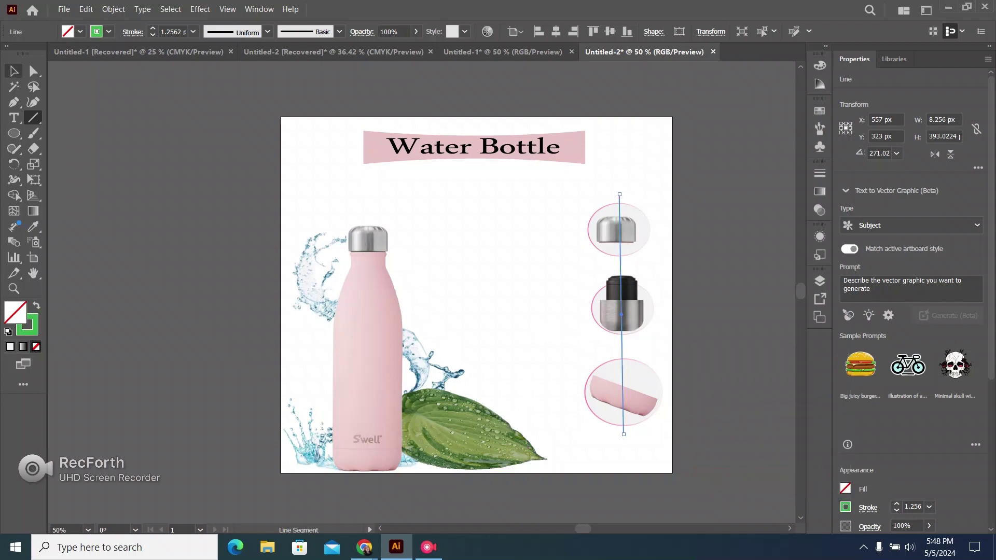
Step: Arrange the vertical line behind the ellipses and bottle parts
{"action": "left_click", "coordinate": [14, 71]}
{"action": "left_click", "coordinate": [545, 218]}
{"action": "right_click", "coordinate": [620, 210]}
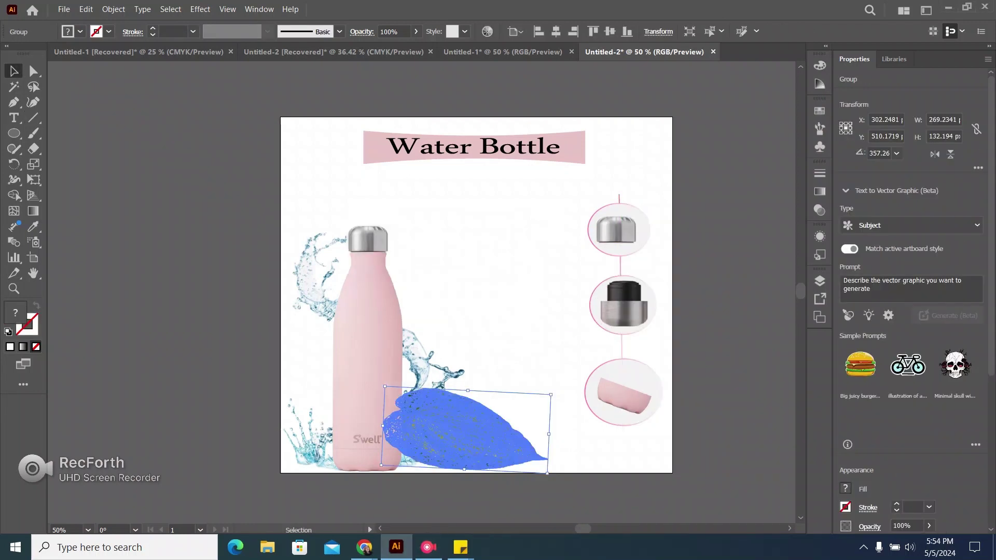
Step: Clear the selection and add the text "Stainless steel" above the uppermost ellipse
{"action": "left_click", "coordinate": [382, 452]}
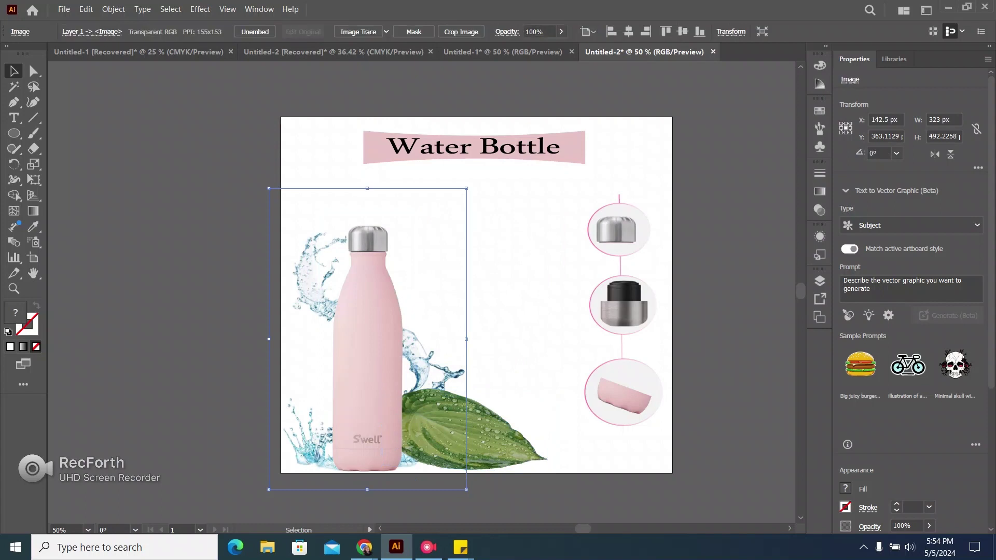
{"action": "key", "text": "ctrl+shift+a"}
{"action": "left_click", "coordinate": [14, 118]}
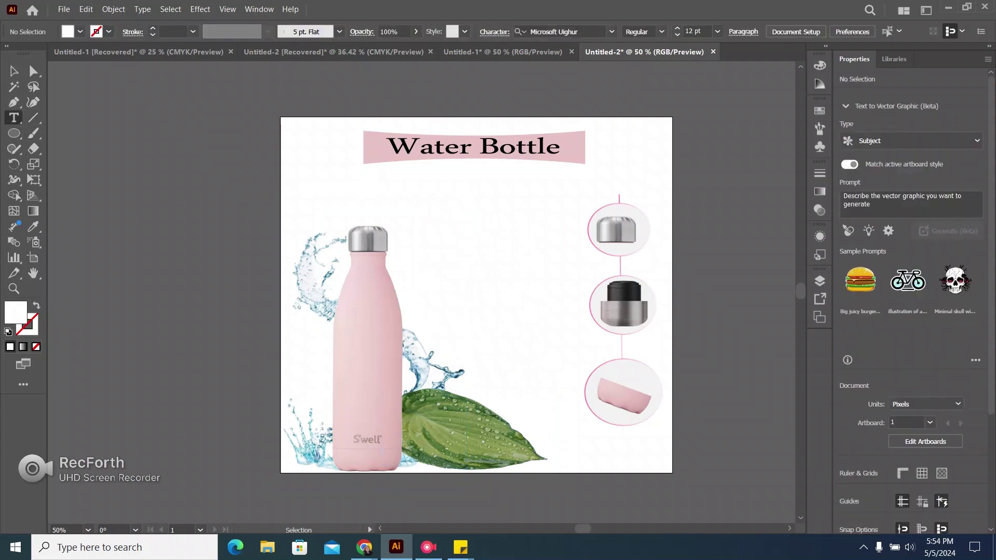
{"action": "left_click", "coordinate": [489, 230]}
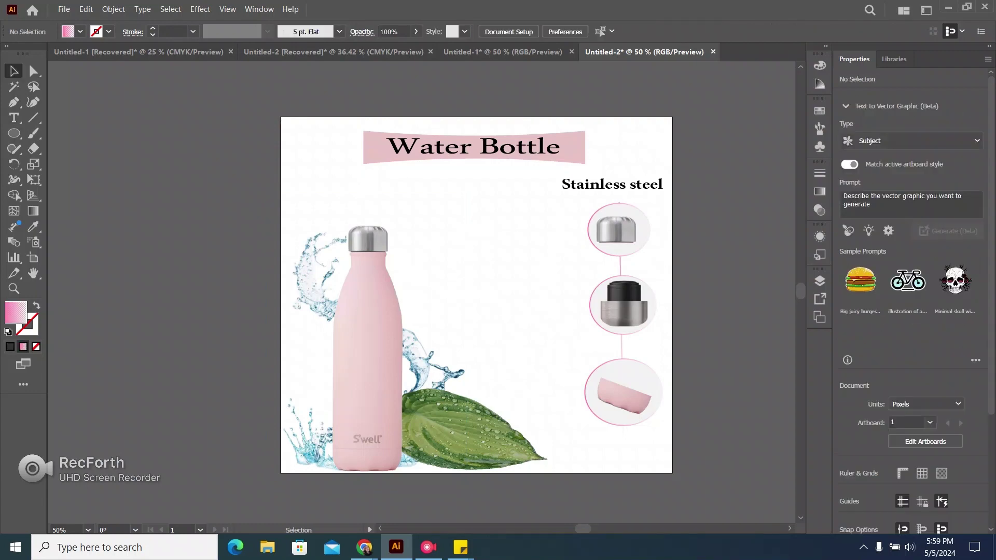
Step: Place a bold Microsoft Uighur placeholder text line beside the bottle's cap and enlarge it to about 40 pt
{"action": "left_click", "coordinate": [467, 237]}
{"action": "key", "text": "Escape"}
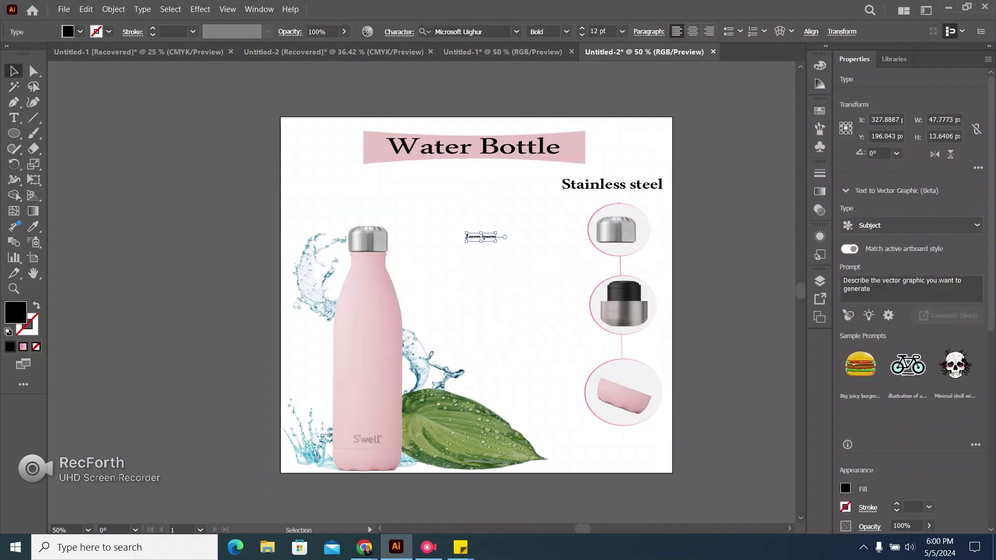
{"action": "left_click_drag", "start_coordinate": [467, 234], "coordinate": [413, 214]}
Step: Copy "FOOD GRAD" from the product note in Sticky Notes and replace the placeholder text beside the bottle with it
{"action": "mouse_move", "coordinate": [460, 547]}
{"action": "left_click", "coordinate": [387, 490]}
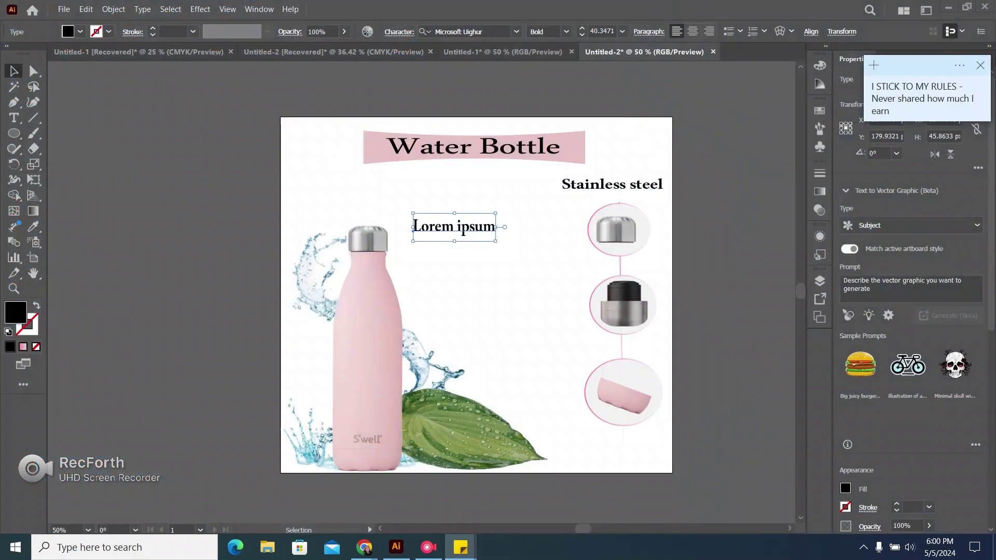
{"action": "left_click", "coordinate": [534, 490]}
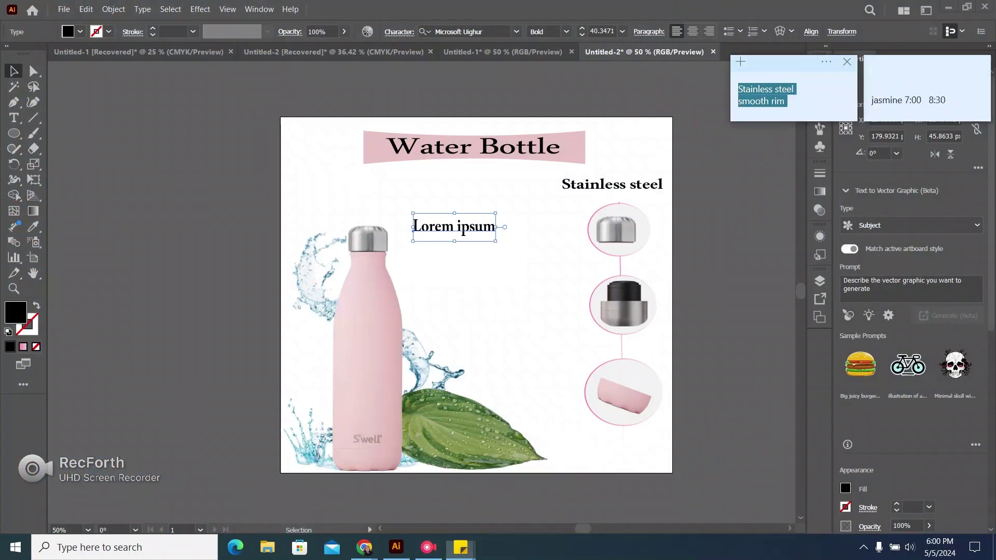
{"action": "scroll", "coordinate": [788, 99], "scroll_direction": "down", "scroll_amount": 1}
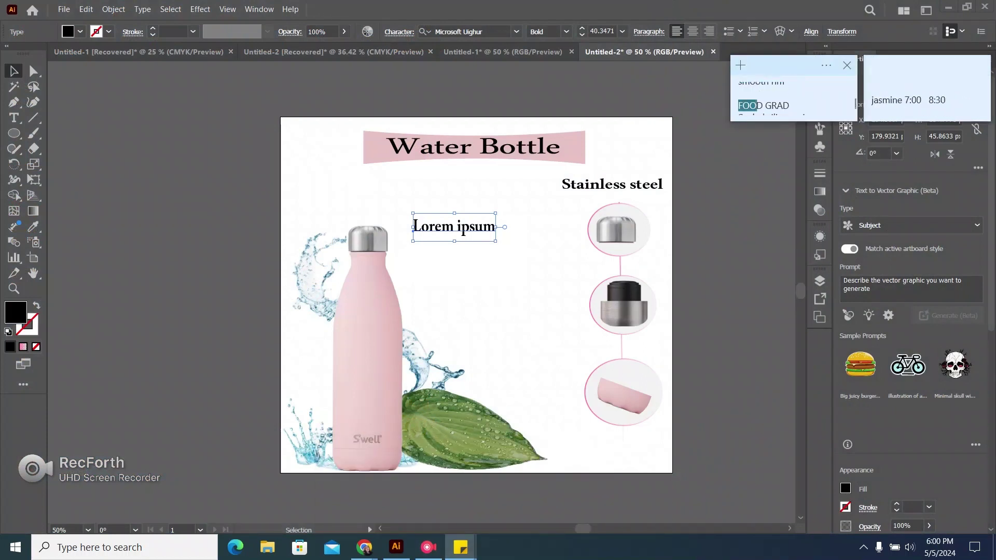
{"action": "left_click_drag", "start_coordinate": [757, 106], "coordinate": [791, 106]}
{"action": "right_click", "coordinate": [792, 105]}
{"action": "left_click", "coordinate": [833, 114]}
{"action": "triple_click", "coordinate": [454, 226]}
{"action": "type", "text": "FOOD GRAD"}
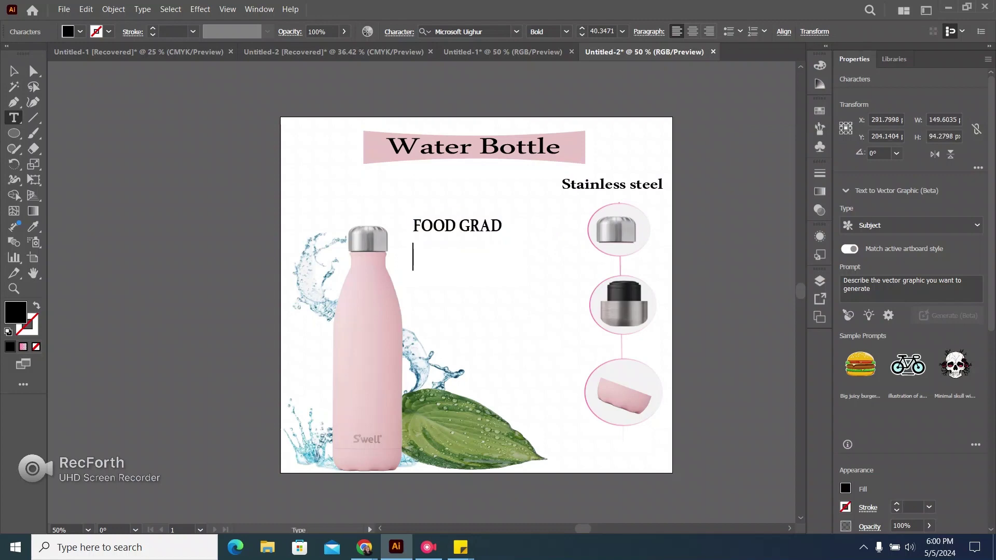
Step: Move the "FOOD GRAD" text beside the middle ellipse and clear the selection
{"action": "left_click", "coordinate": [14, 71]}
{"action": "left_click_drag", "start_coordinate": [488, 219], "coordinate": [563, 295]}
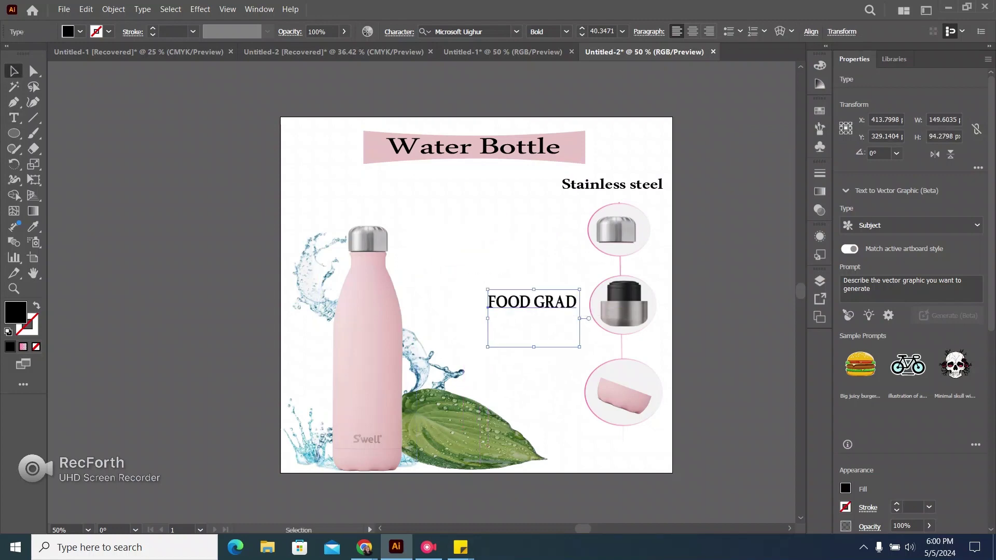
{"action": "left_click", "coordinate": [726, 306]}
Step: Copy "NON-SLIP COKE" from the product note in Sticky Notes, add it as new text in the Illustrator design, and enlarge it to about 45 pt
{"action": "left_click", "coordinate": [14, 117]}
{"action": "left_click", "coordinate": [503, 234]}
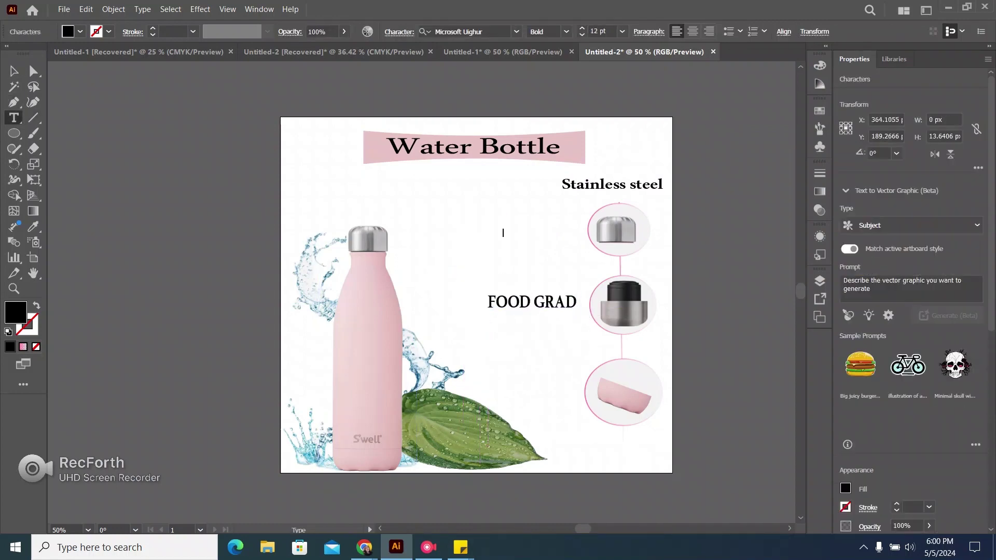
{"action": "left_click", "coordinate": [460, 548]}
{"action": "left_click", "coordinate": [531, 487]}
{"action": "scroll", "coordinate": [778, 101], "scroll_direction": "down", "scroll_amount": 1}
{"action": "scroll", "coordinate": [778, 101], "scroll_direction": "up", "scroll_amount": 1}
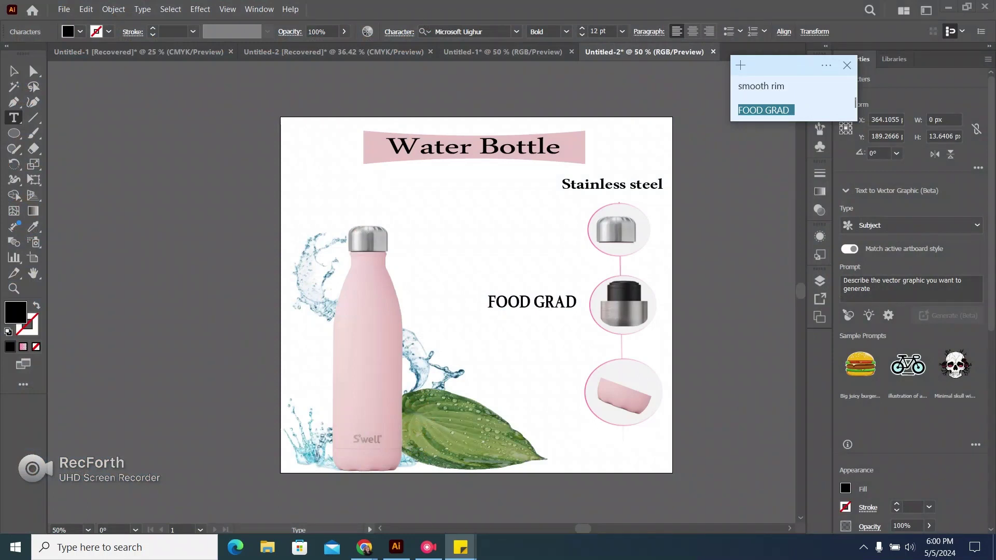
{"action": "scroll", "coordinate": [793, 99], "scroll_direction": "up", "scroll_amount": 1}
{"action": "scroll", "coordinate": [794, 99], "scroll_direction": "up", "scroll_amount": 1}
{"action": "left_click_drag", "start_coordinate": [738, 88], "coordinate": [806, 89]}
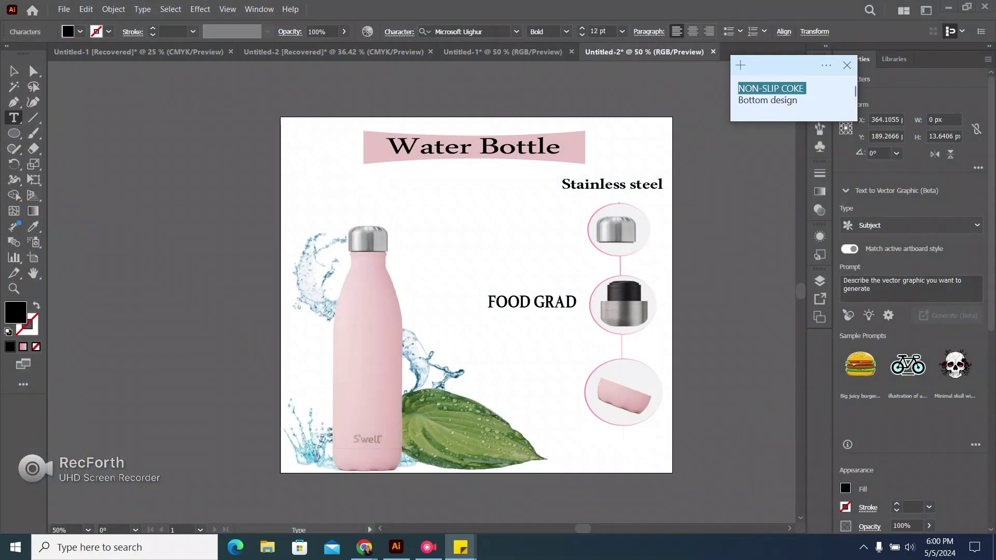
{"action": "right_click", "coordinate": [805, 89]}
{"action": "left_click", "coordinate": [830, 99]}
{"action": "left_click", "coordinate": [739, 100]}
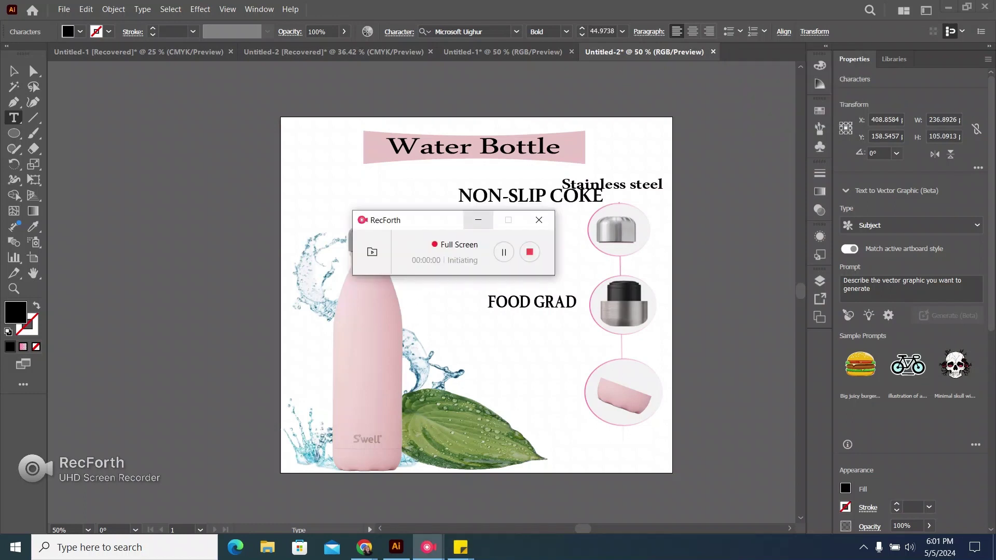
{"action": "left_click", "coordinate": [477, 220]}
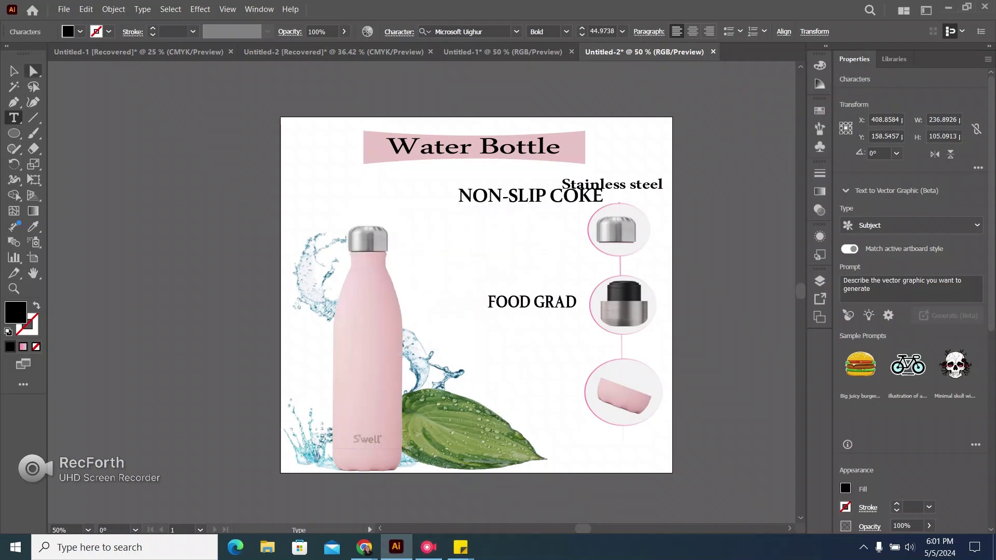
Step: Shrink "NON-SLIP COKE" to about 18 pt and "FOOD GRAD" to about 22 pt, placing them above the lowest and middle ellipses respectively
{"action": "left_click", "coordinate": [14, 71]}
{"action": "left_click_drag", "start_coordinate": [605, 180], "coordinate": [649, 356]}
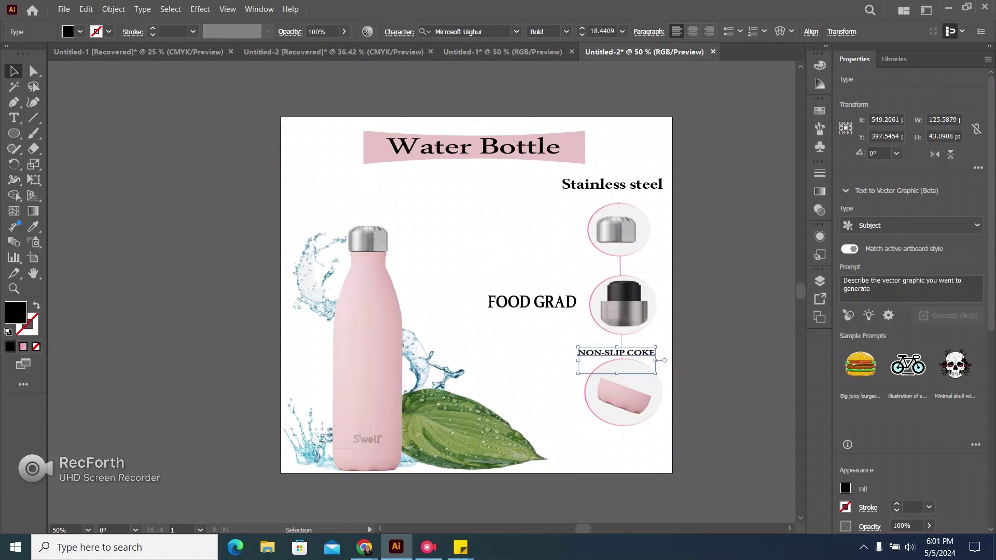
{"action": "left_click", "coordinate": [558, 303]}
{"action": "left_click_drag", "start_coordinate": [579, 289], "coordinate": [665, 266]}
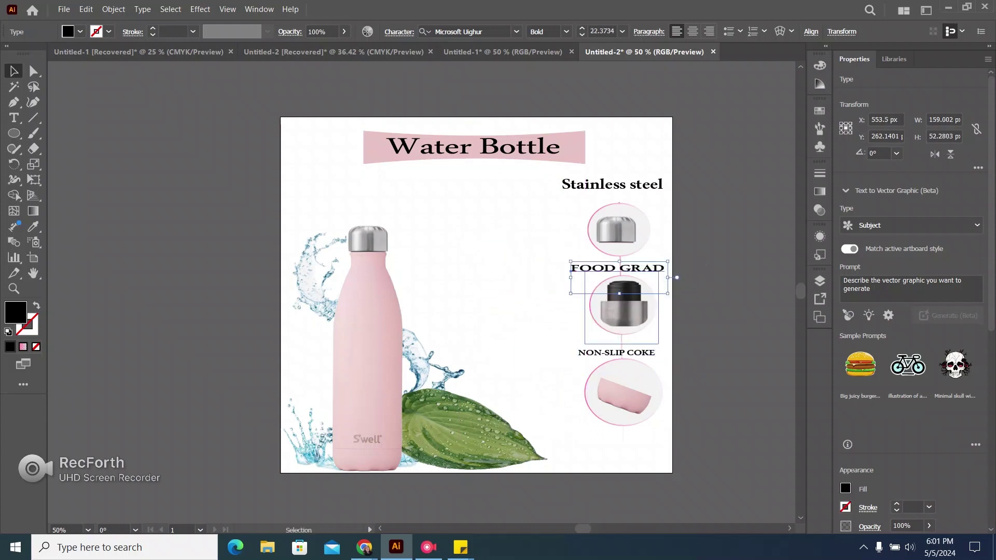
{"action": "left_click_drag", "start_coordinate": [620, 293], "coordinate": [620, 302]}
{"action": "left_click", "coordinate": [716, 289]}
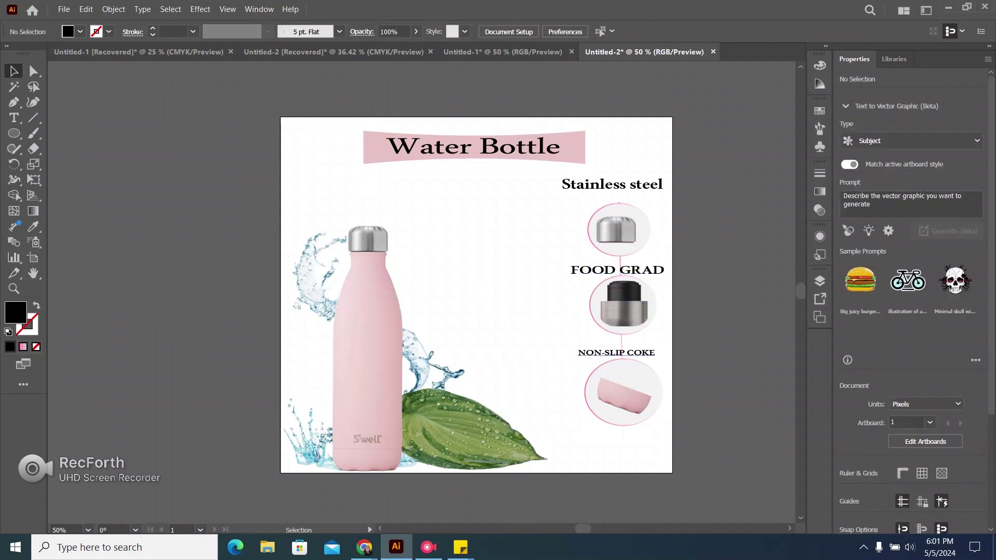
Step: Enlarge "NON-SLIP COKE" to about 22 pt and fine-tune the positions of all three feature labels above their ellipses
{"action": "left_click_drag", "start_coordinate": [625, 351], "coordinate": [664, 347]}
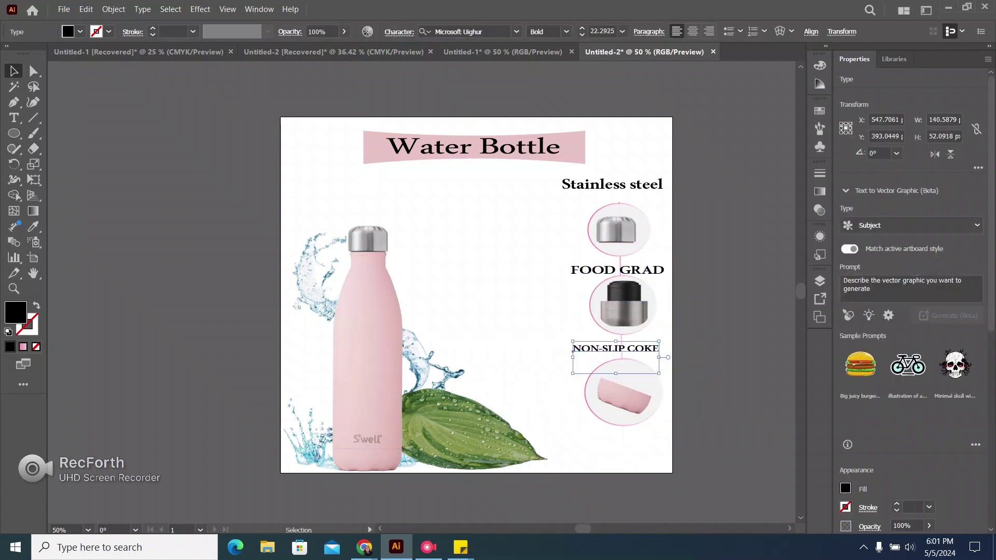
{"action": "left_click_drag", "start_coordinate": [662, 271], "coordinate": [666, 272]}
{"action": "left_click_drag", "start_coordinate": [666, 186], "coordinate": [669, 194]}
{"action": "left_click", "coordinate": [721, 207]}
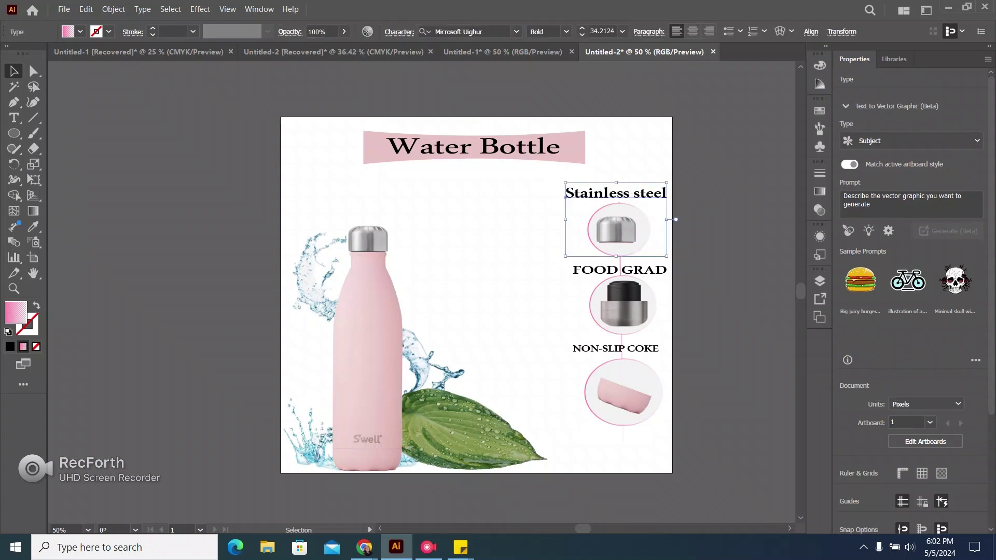
{"action": "mouse_move", "coordinate": [625, 193]}
{"action": "left_mouse_down"}
{"action": "mouse_move", "coordinate": [553, 219]}
{"action": "mouse_move", "coordinate": [575, 218]}
{"action": "mouse_move", "coordinate": [545, 218]}
{"action": "mouse_move", "coordinate": [620, 180]}
{"action": "mouse_move", "coordinate": [625, 194]}
{"action": "left_mouse_up"}
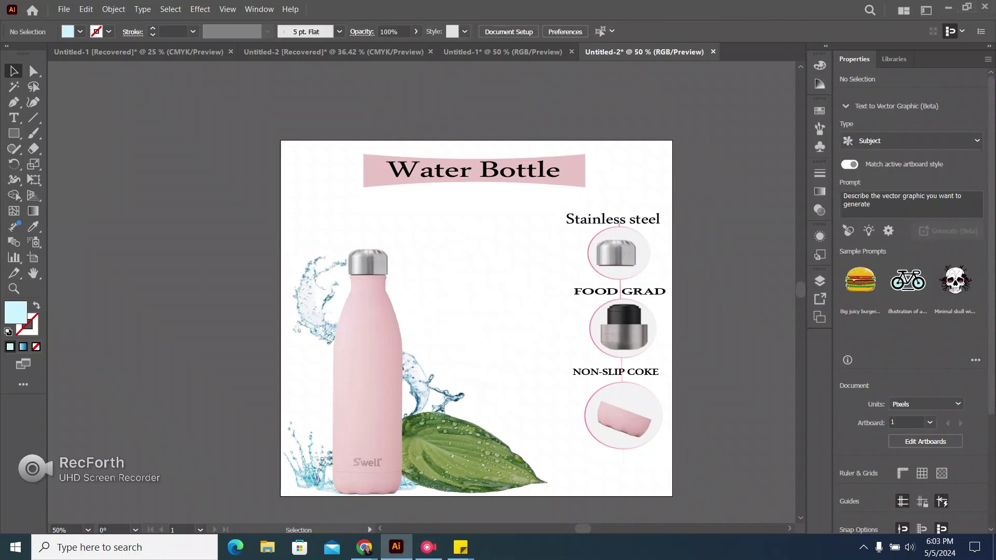
Step: Enlarge the pink bottle image to about 174 by 454 px
{"action": "left_click", "coordinate": [369, 311]}
{"action": "mouse_move", "coordinate": [416, 236]}
{"action": "left_mouse_down"}
{"action": "mouse_move", "coordinate": [428, 216]}
{"action": "mouse_move", "coordinate": [425, 223]}
{"action": "left_mouse_up"}
Step: Draw a rectangle of about 637 by 583 px covering the artboard and fill it with light blue
{"action": "left_click", "coordinate": [14, 133]}
{"action": "left_click", "coordinate": [281, 140]}
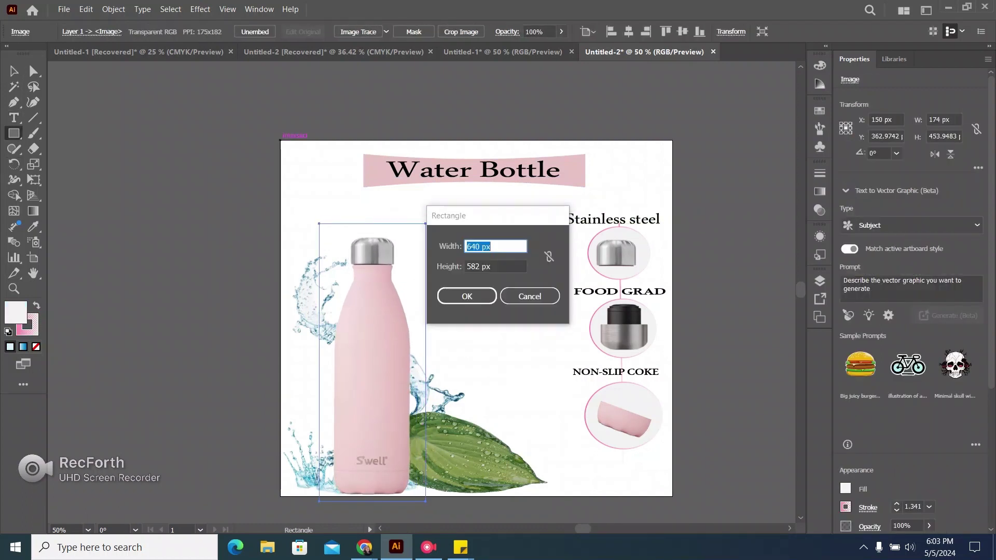
{"action": "left_click", "coordinate": [530, 296]}
{"action": "key", "text": "ctrl+shift+a"}
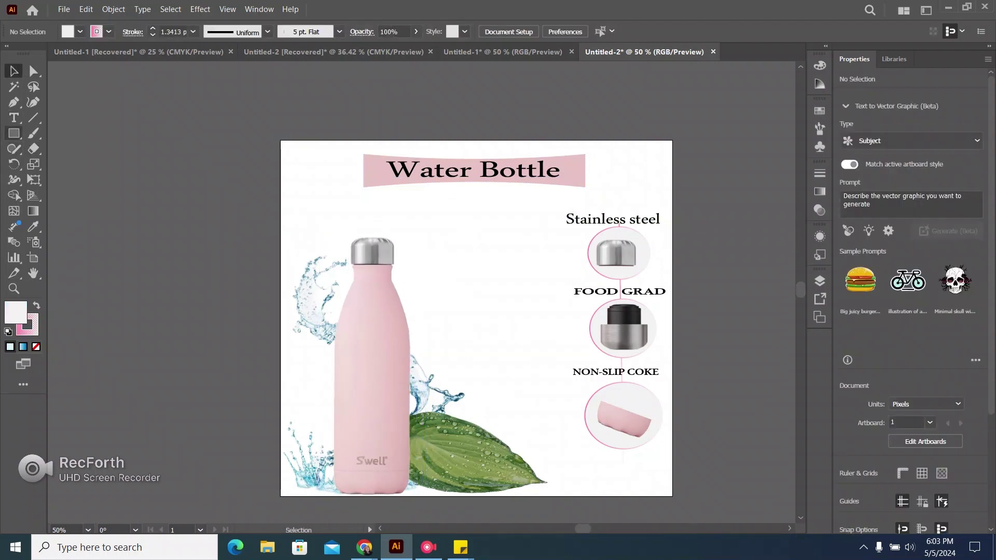
{"action": "left_click_drag", "start_coordinate": [281, 140], "coordinate": [673, 496]}
{"action": "left_click", "coordinate": [845, 489]}
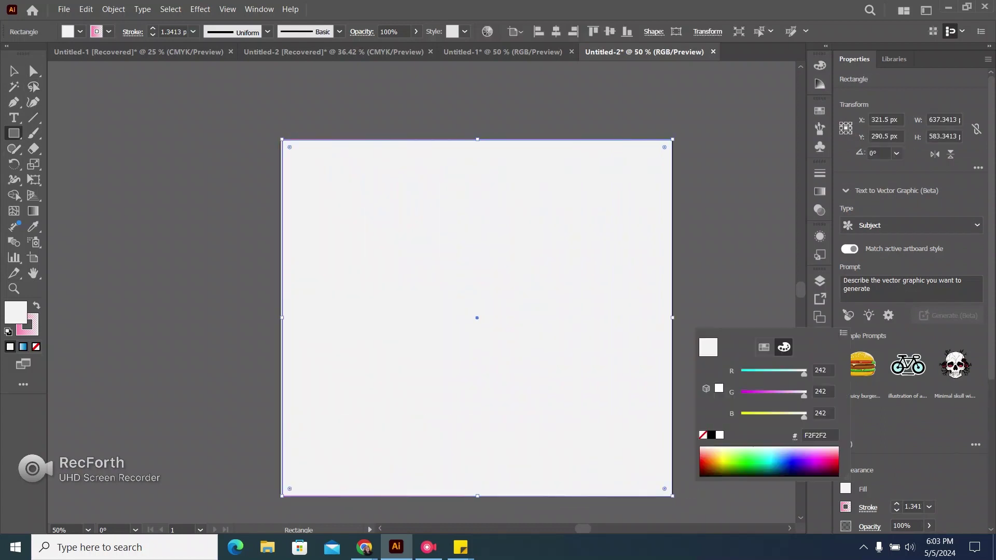
{"action": "left_click", "coordinate": [785, 459]}
{"action": "left_click_drag", "start_coordinate": [786, 459], "coordinate": [774, 450]}
{"action": "key", "text": "Escape"}
Step: Send the light blue rectangle to the back as the background and clear the selection
{"action": "right_click", "coordinate": [617, 62]}
{"action": "mouse_move", "coordinate": [649, 345]}
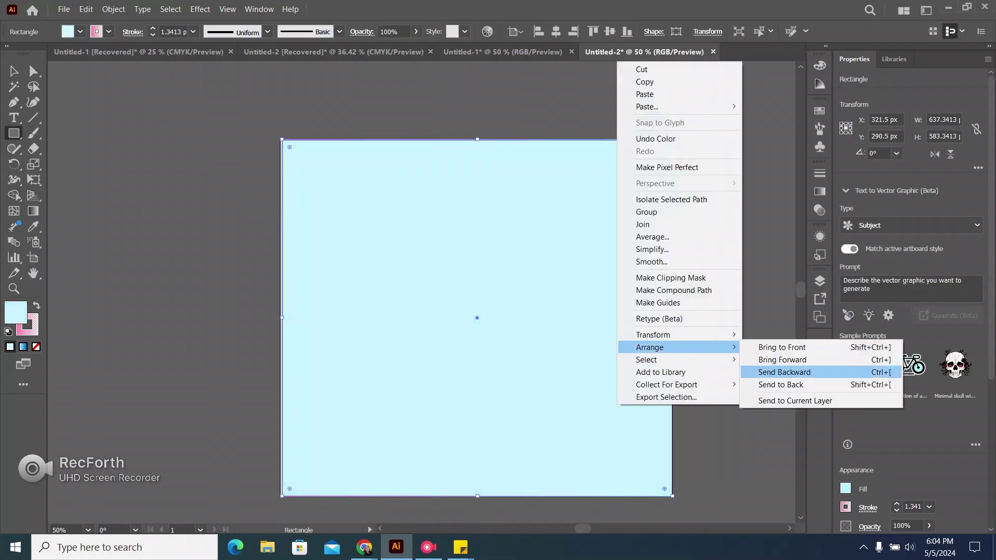
{"action": "left_click", "coordinate": [773, 384]}
{"action": "key", "text": "v"}
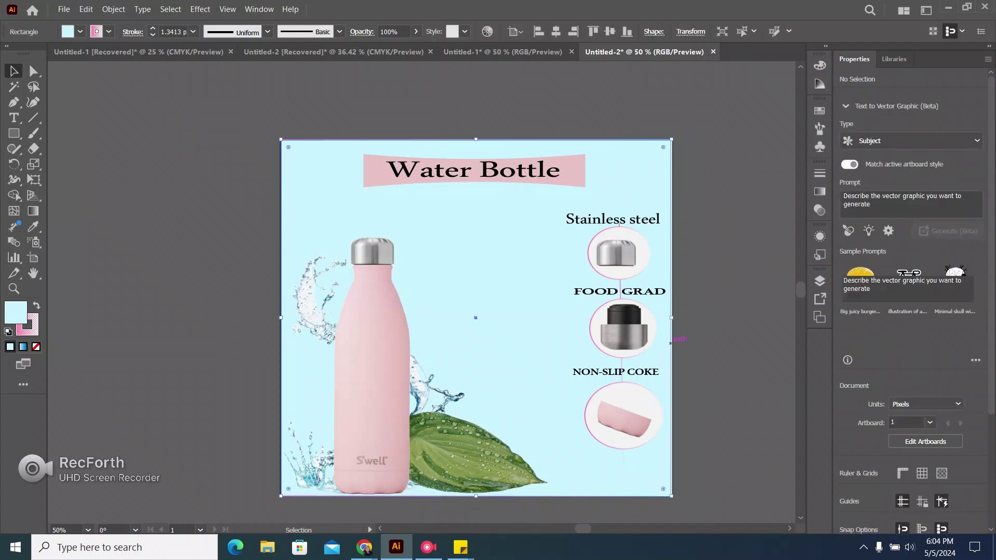
{"action": "left_click", "coordinate": [726, 321]}
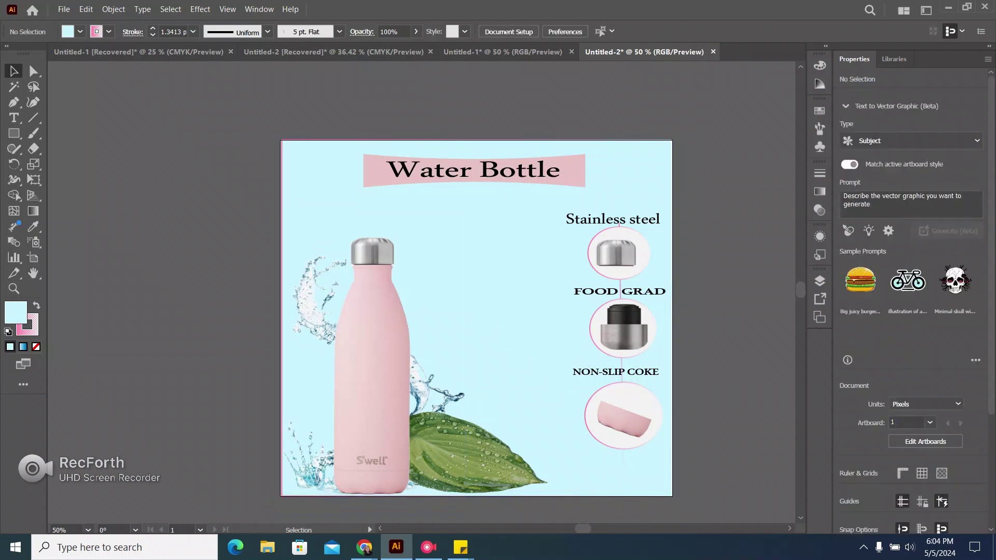
{"action": "left_click", "coordinate": [429, 548]}
{"action": "left_click", "coordinate": [428, 547]}
{"action": "left_click", "coordinate": [64, 9]}
{"action": "key", "text": "Down"}
{"action": "key", "text": "Down"}
{"action": "key", "text": "Down"}
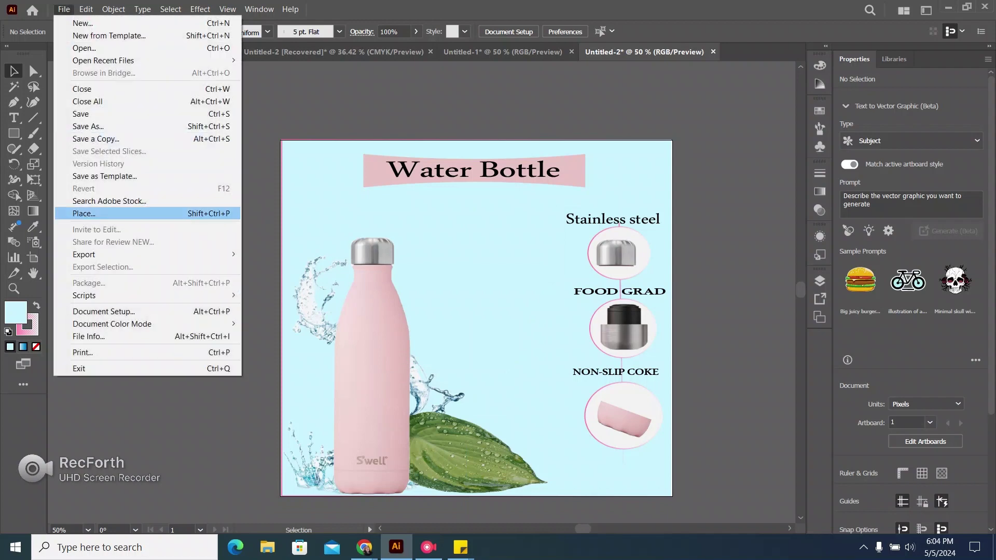
{"action": "key", "text": "Return"}
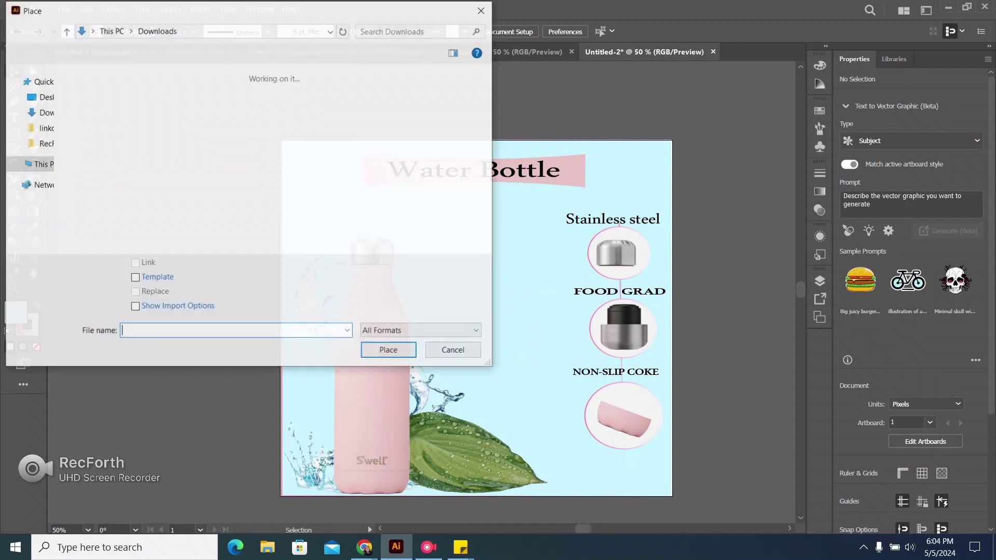
{"action": "key", "text": "Escape"}
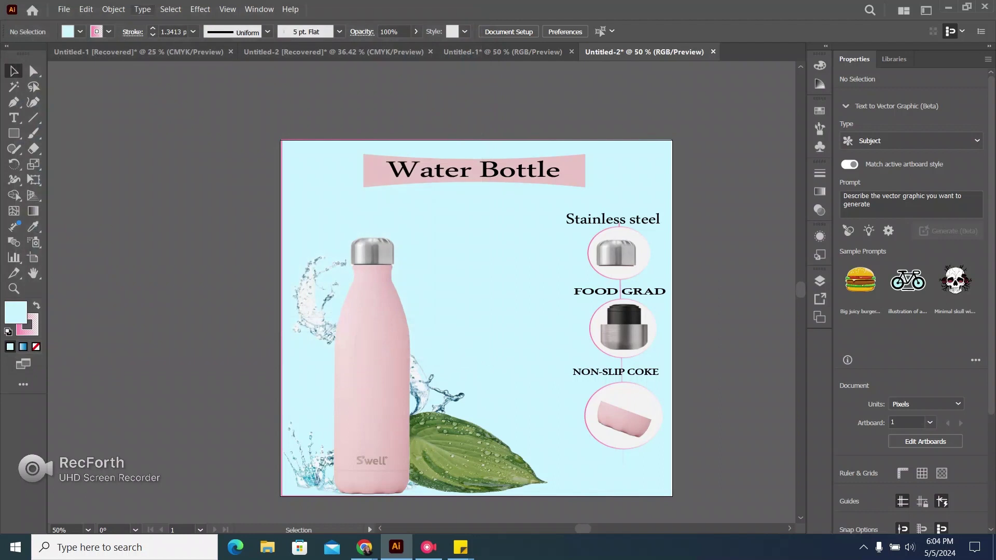
Step: Open the Export dialog for the finished water bottle artwork
{"action": "key", "text": "alt+f"}
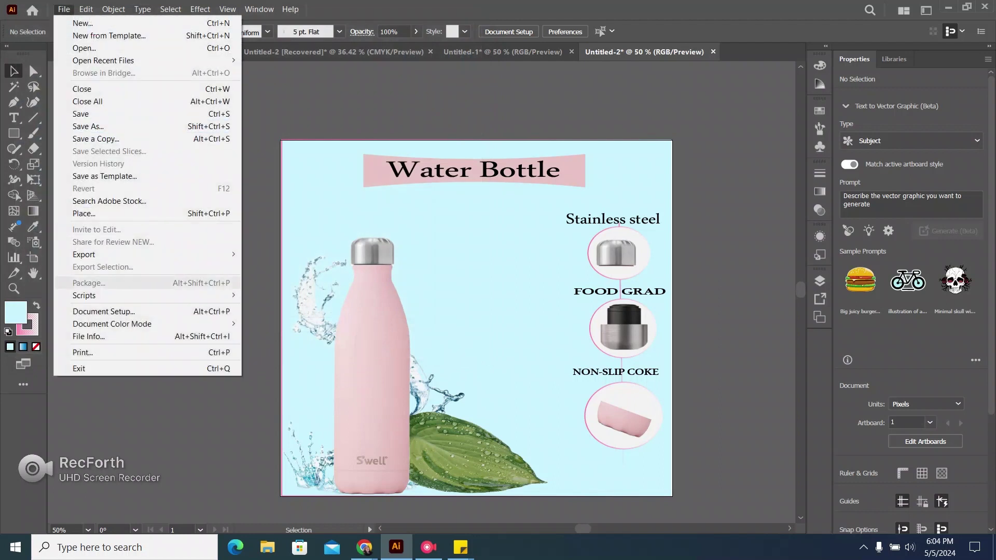
{"action": "mouse_move", "coordinate": [148, 255]}
{"action": "key", "text": "Escape"}
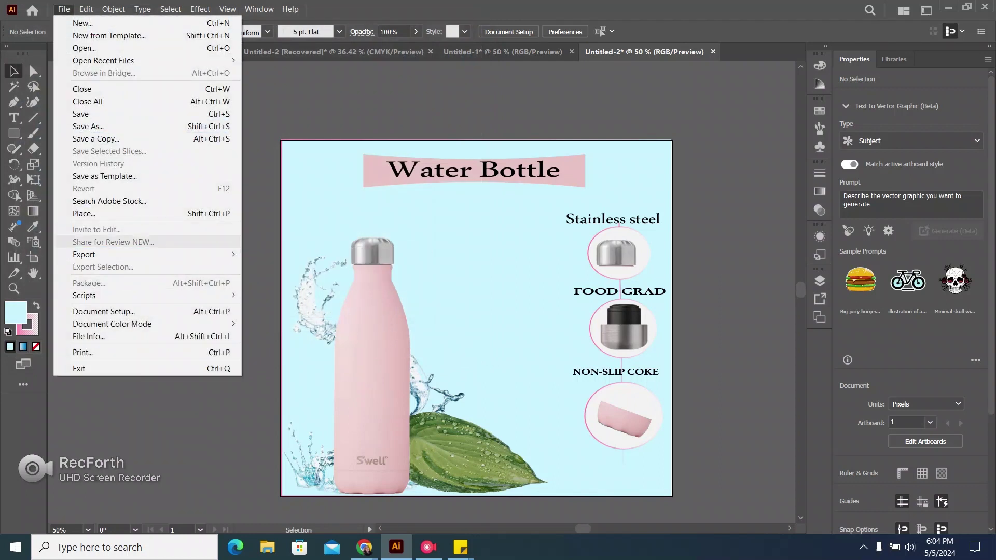
{"action": "key", "text": "Down"}
{"action": "key", "text": "Right"}
{"action": "key", "text": "Down"}
{"action": "key", "text": "Return"}
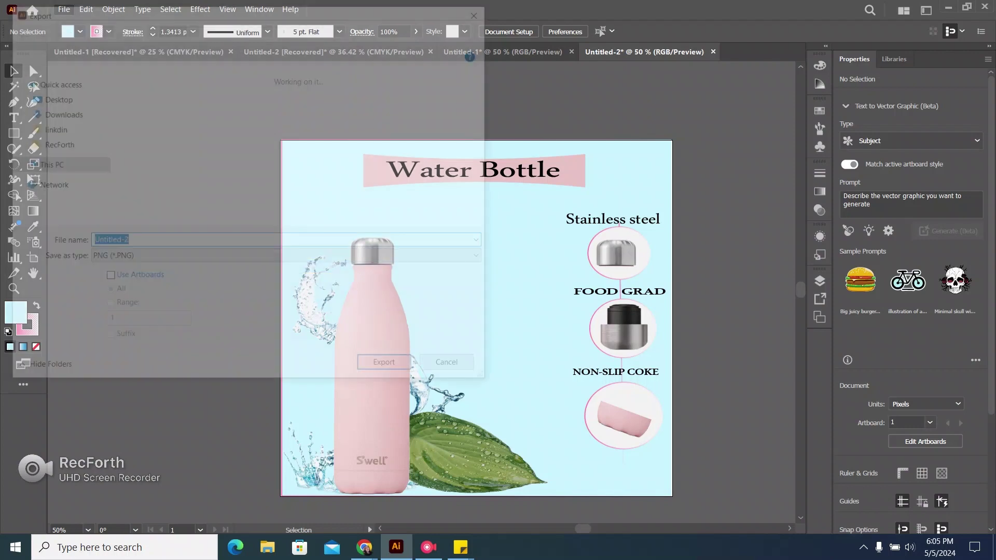